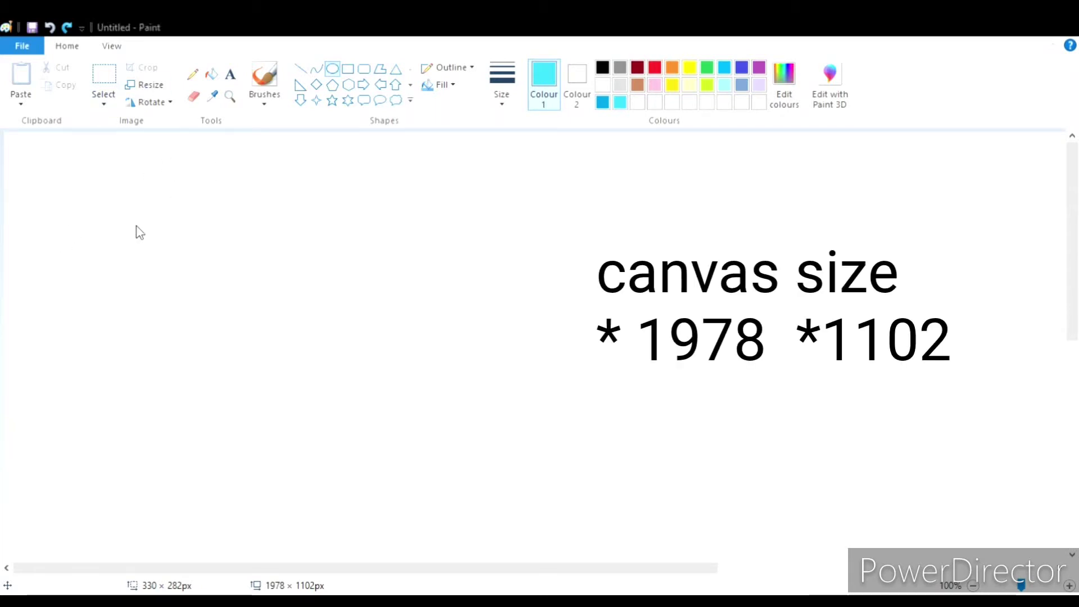
Choose light cyan, draw a circle with the Oval shape, and move it lower on the canvas.
click(724, 68)
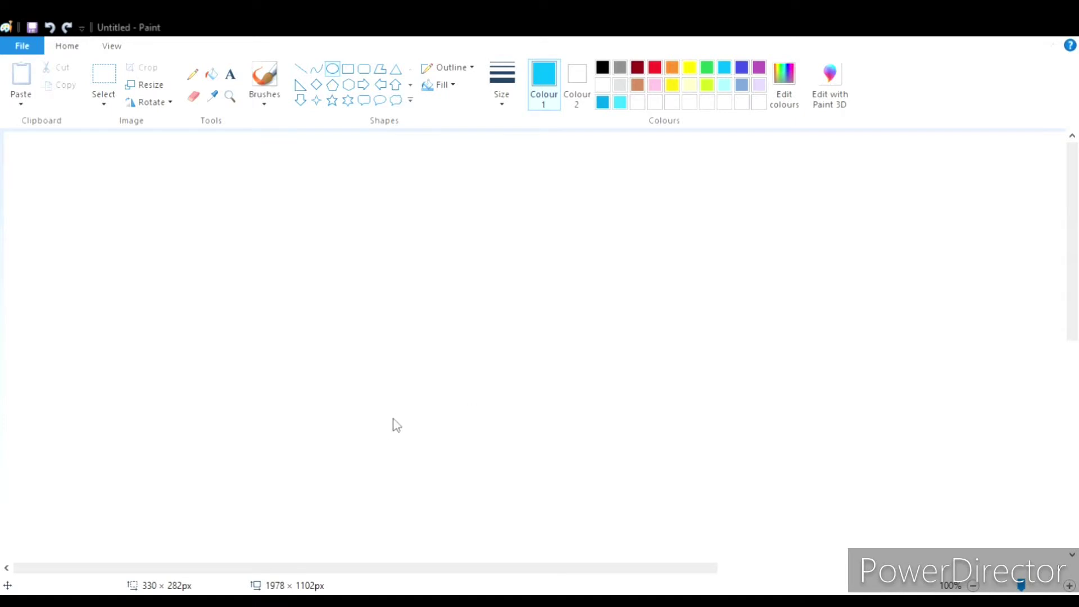
click(636, 103)
mouse_move(429, 274)
mouse_down()
mouse_move(547, 431)
mouse_move(652, 498)
mouse_up()
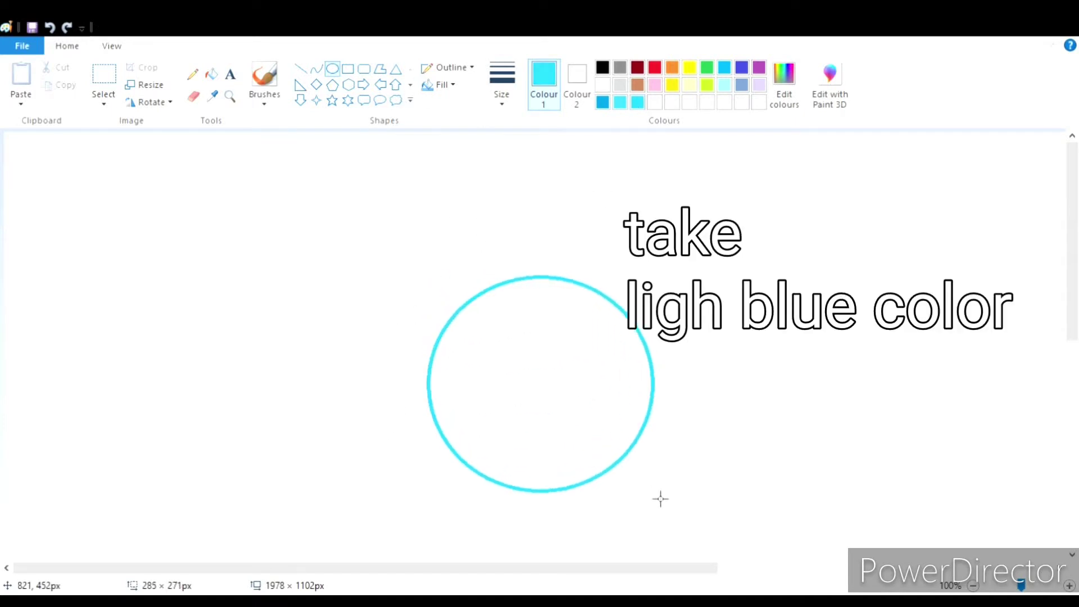
mouse_move(535, 393)
mouse_down()
mouse_move(503, 434)
mouse_move(535, 377)
mouse_move(530, 402)
mouse_up()
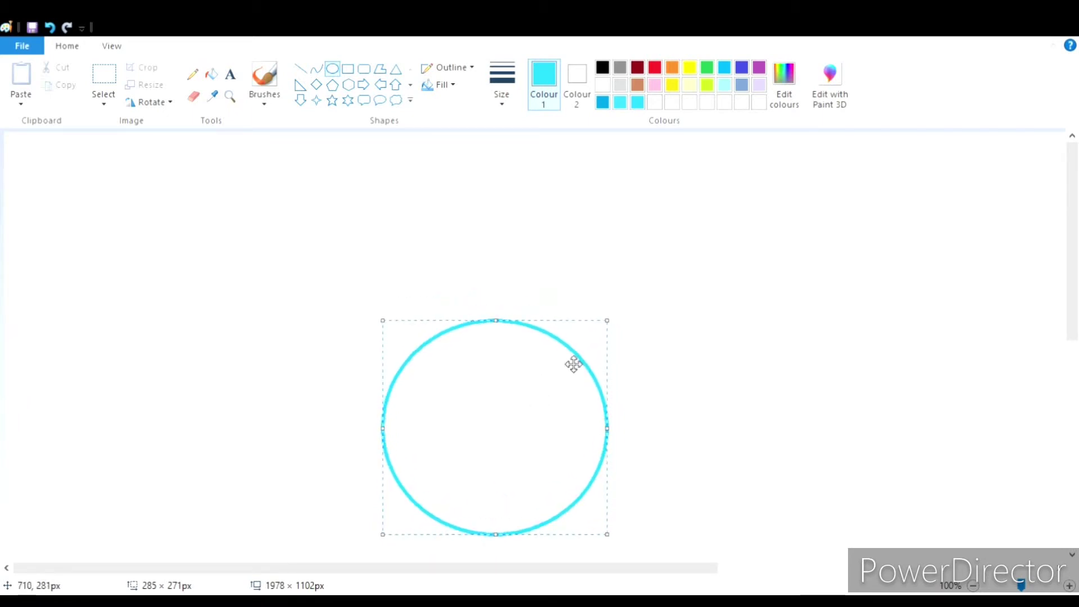
Flood the background around the circle with light cyan and pick darker sky blue.
click(211, 73)
click(505, 259)
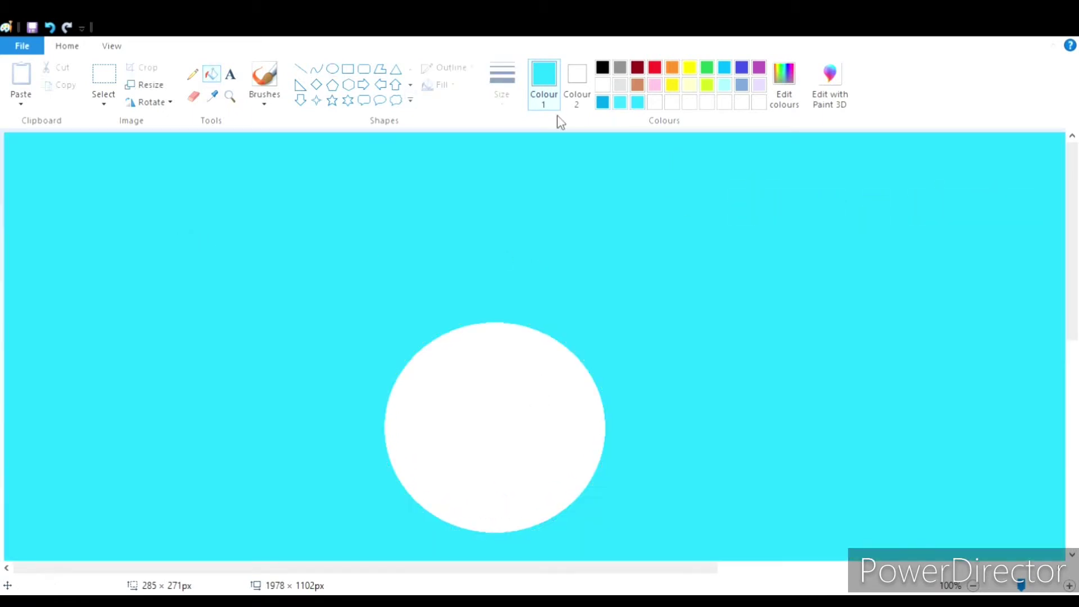
click(724, 69)
click(333, 70)
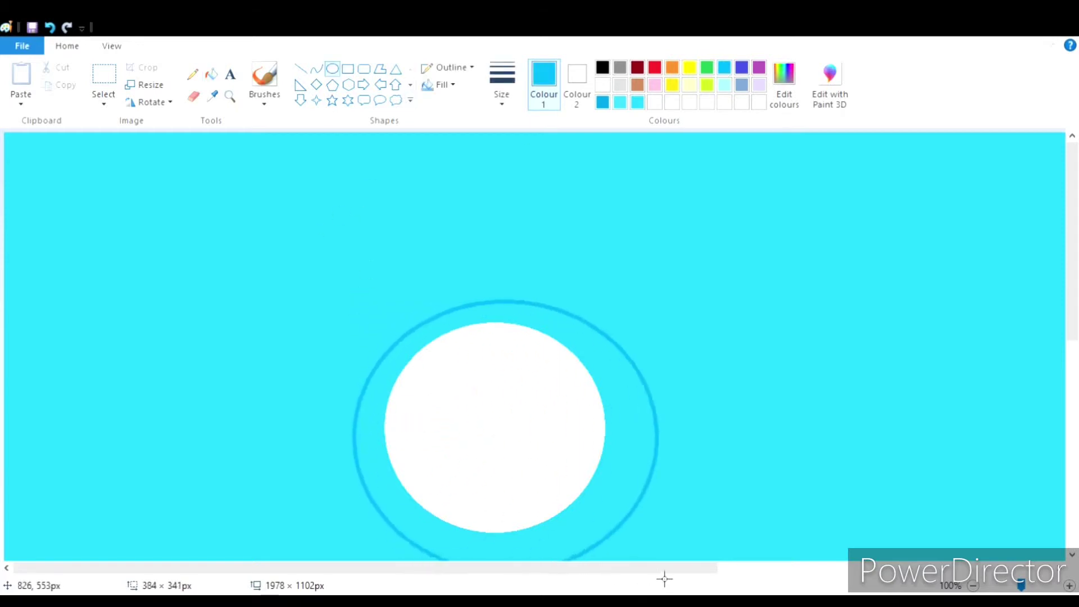
Draw a larger oval centred on the circle and fill outside it sky blue.
drag(363, 310, 703, 590)
drag(565, 434, 530, 417)
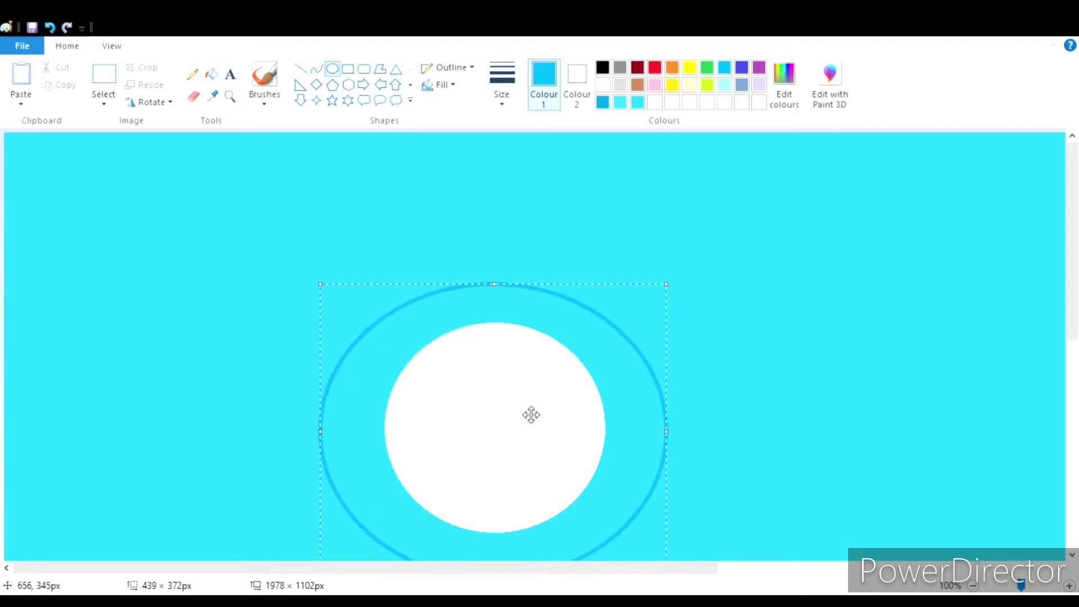
drag(497, 285, 495, 263)
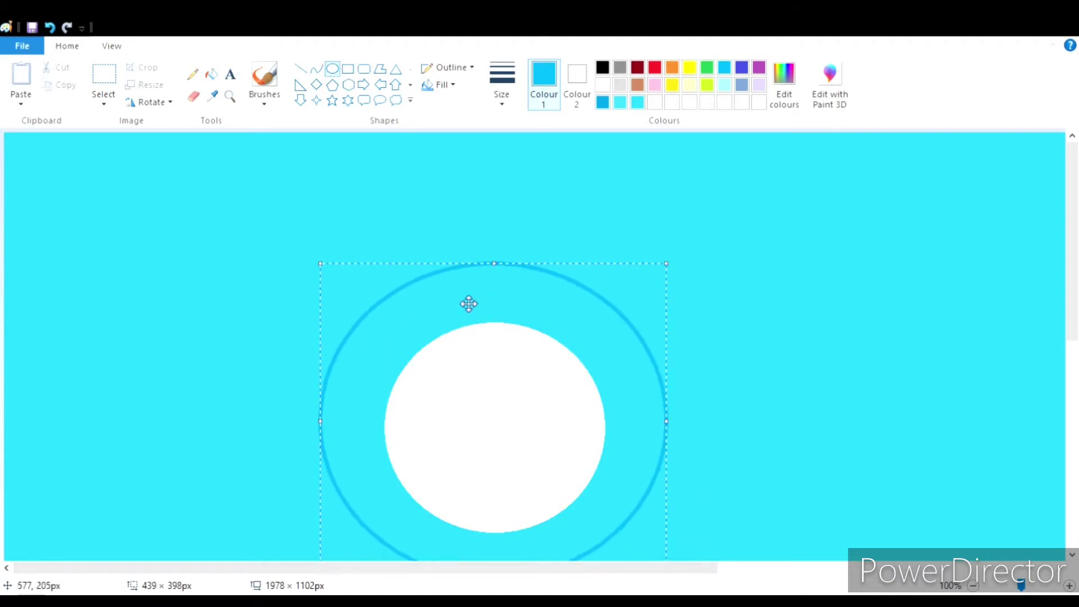
click(213, 74)
click(240, 185)
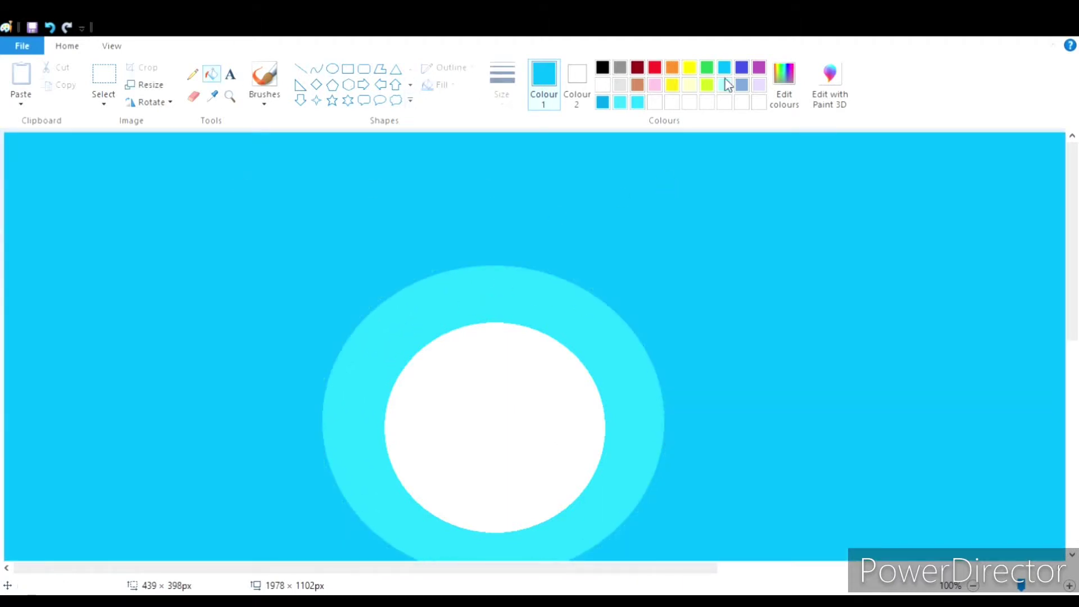
Draw a wider indigo oval around the rings and fill the outer background indigo.
click(742, 68)
click(333, 68)
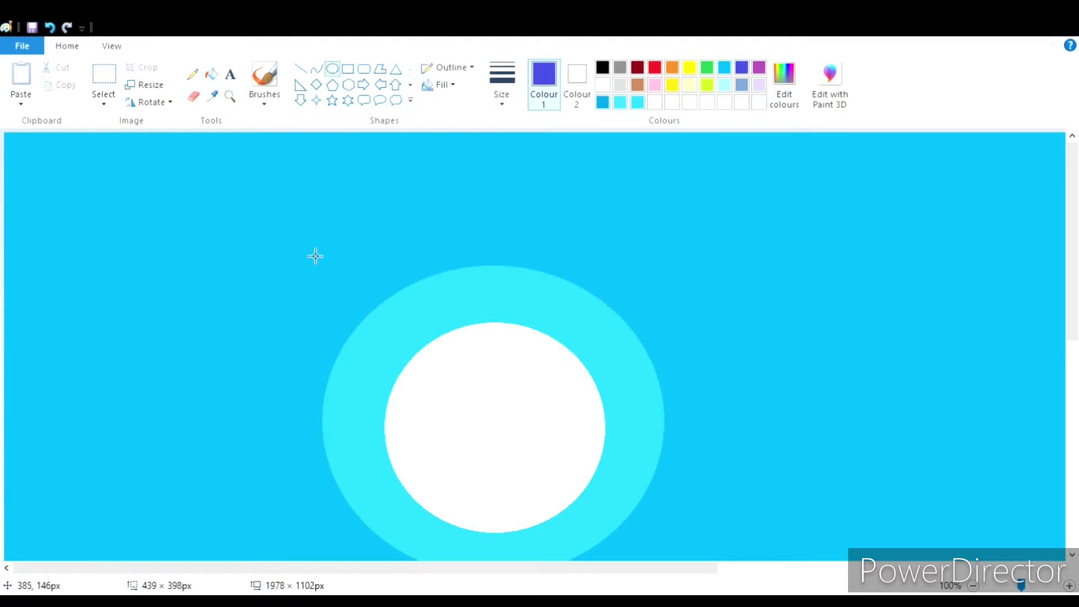
drag(302, 255, 741, 565)
drag(521, 466, 499, 456)
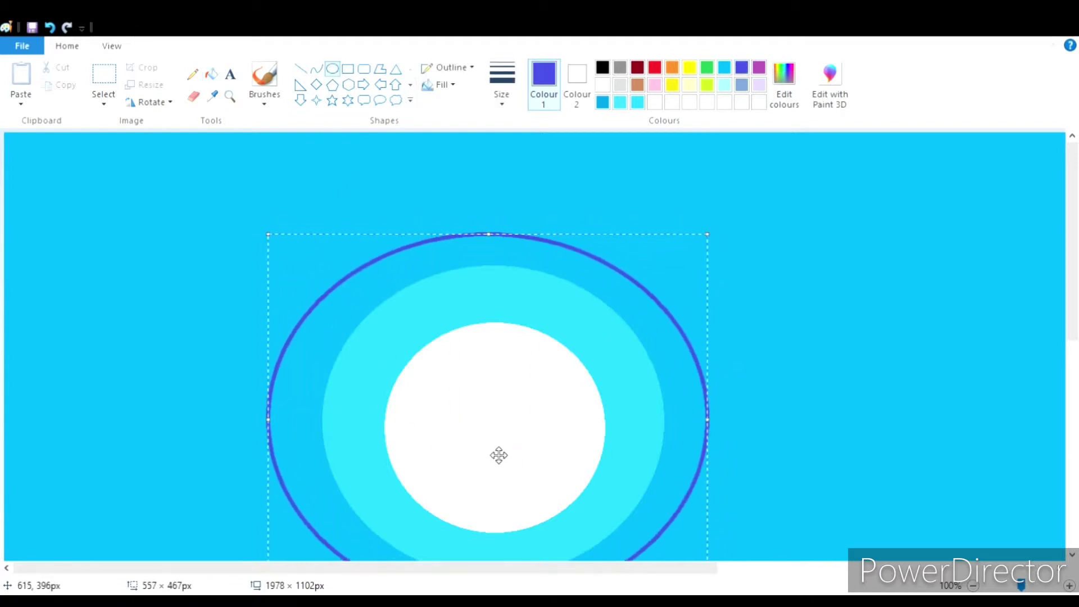
drag(492, 244, 491, 225)
drag(716, 419, 729, 418)
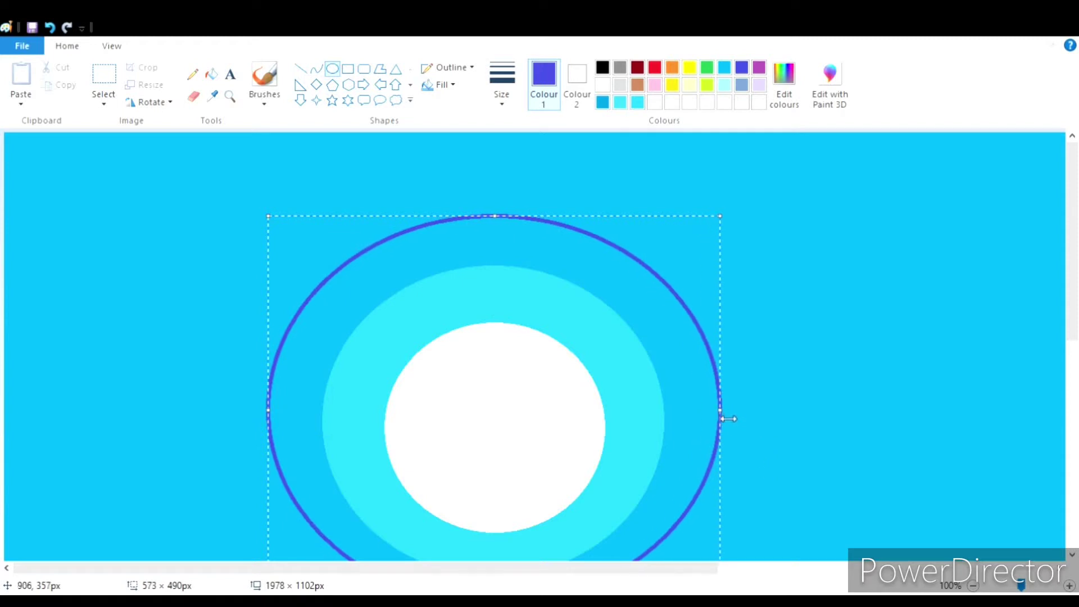
drag(274, 411, 271, 411)
drag(469, 366, 471, 368)
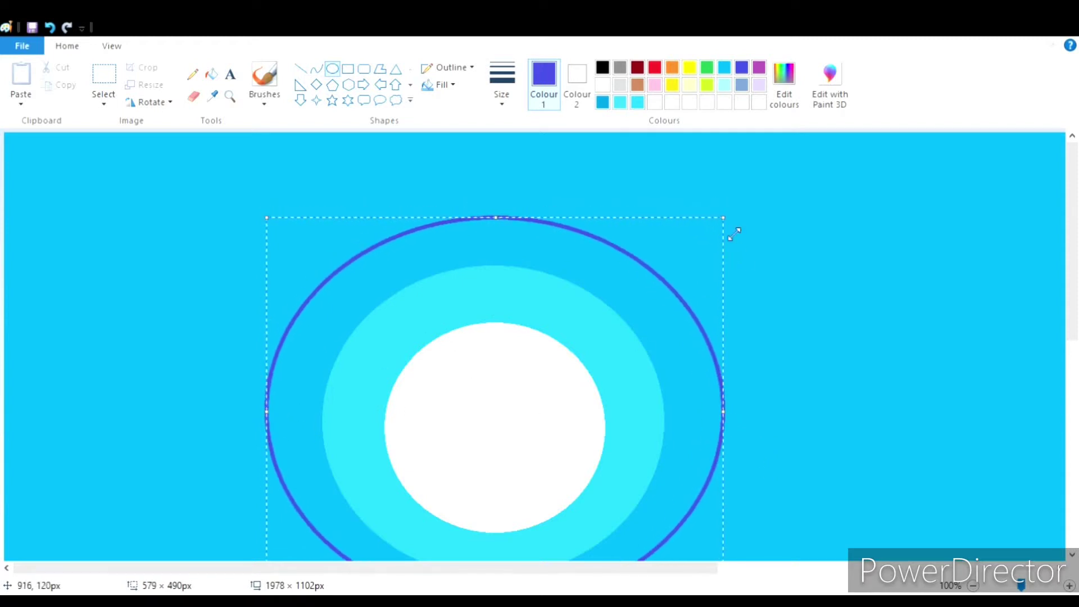
click(212, 74)
click(201, 185)
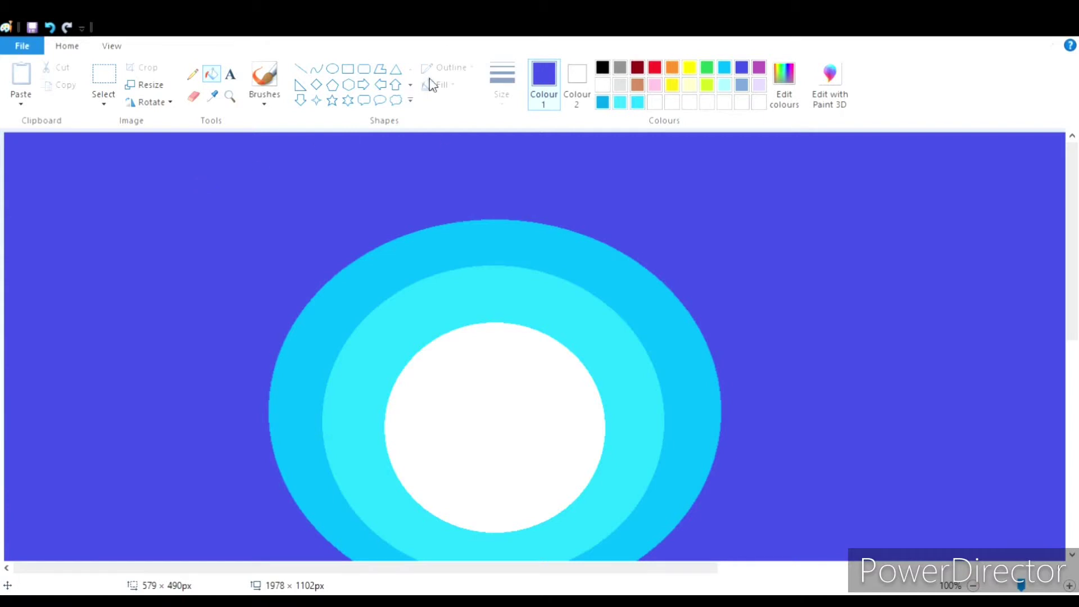
Draw a black oval reaching past the canvas edges and fill the corners outside it black.
click(762, 67)
click(602, 68)
click(332, 69)
drag(197, 143, 855, 602)
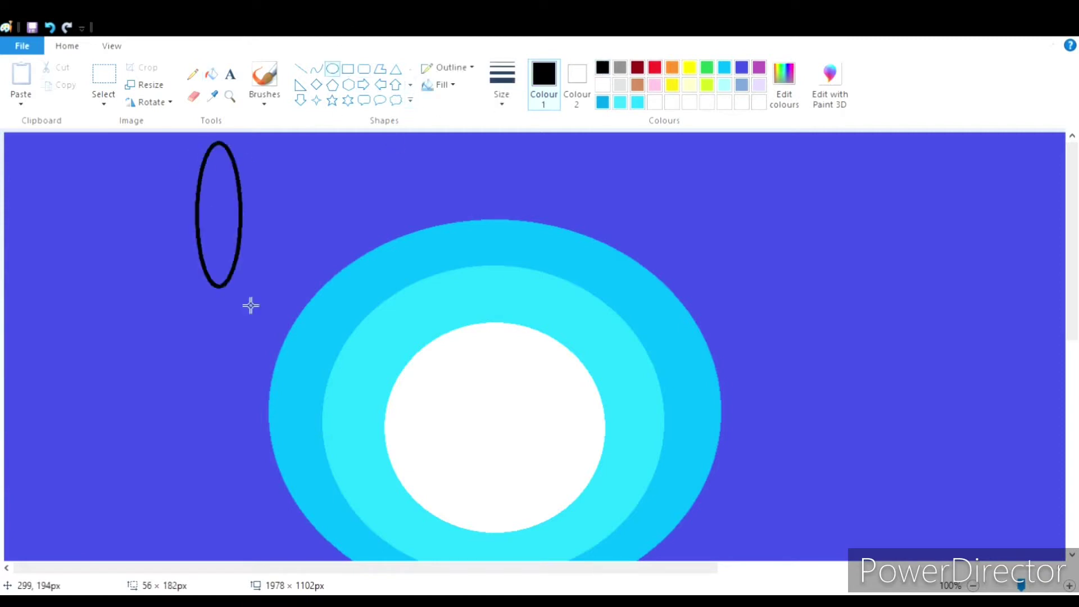
drag(664, 394, 623, 412)
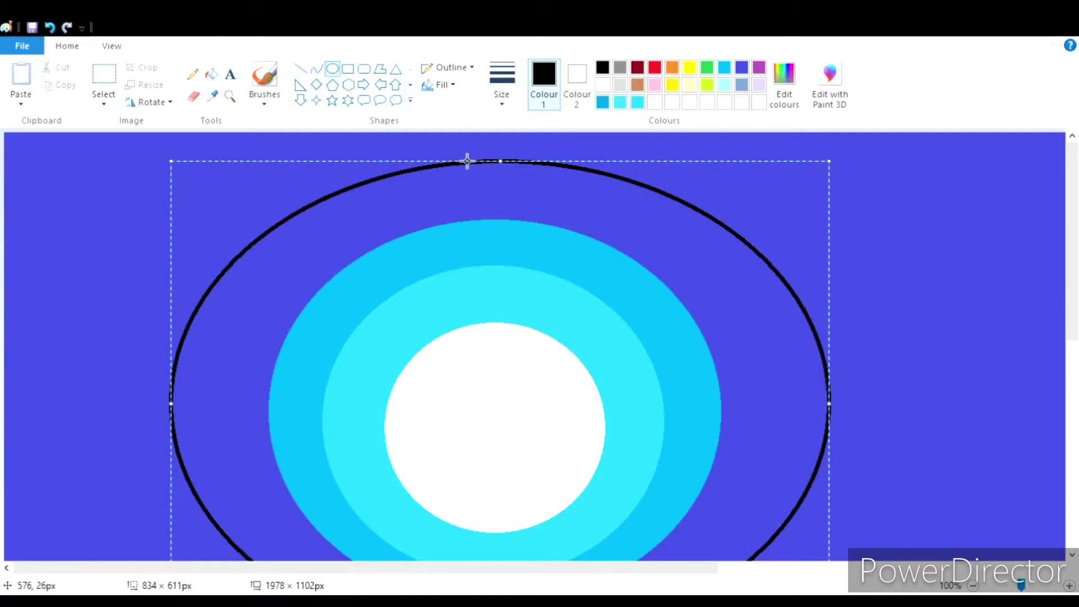
mouse_move(467, 162)
mouse_down()
mouse_move(496, 120)
mouse_move(474, 120)
mouse_up()
drag(171, 397, 195, 382)
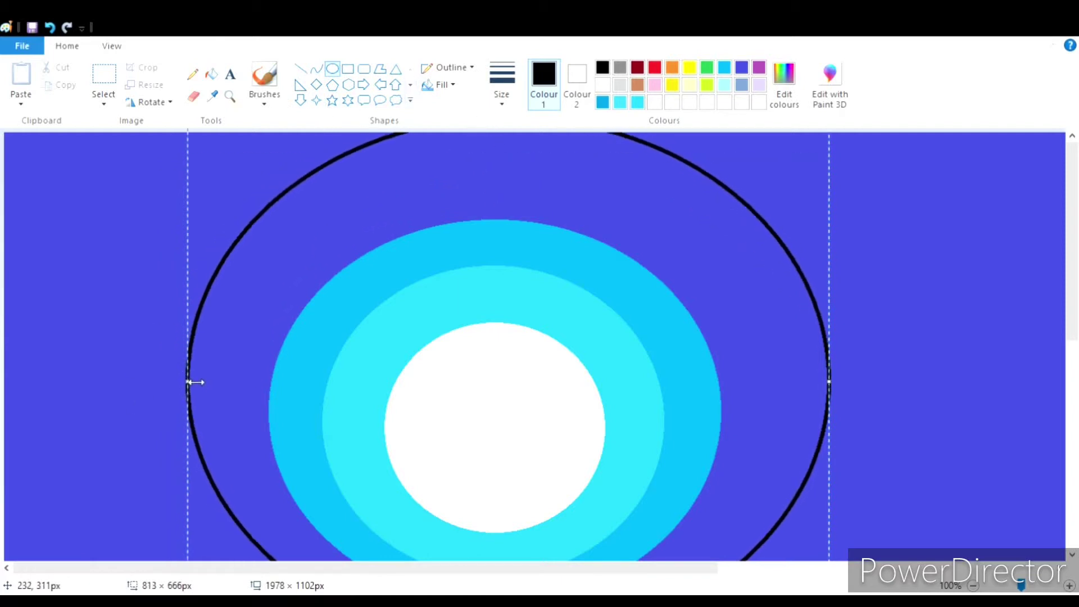
drag(830, 382, 821, 381)
click(211, 73)
click(98, 190)
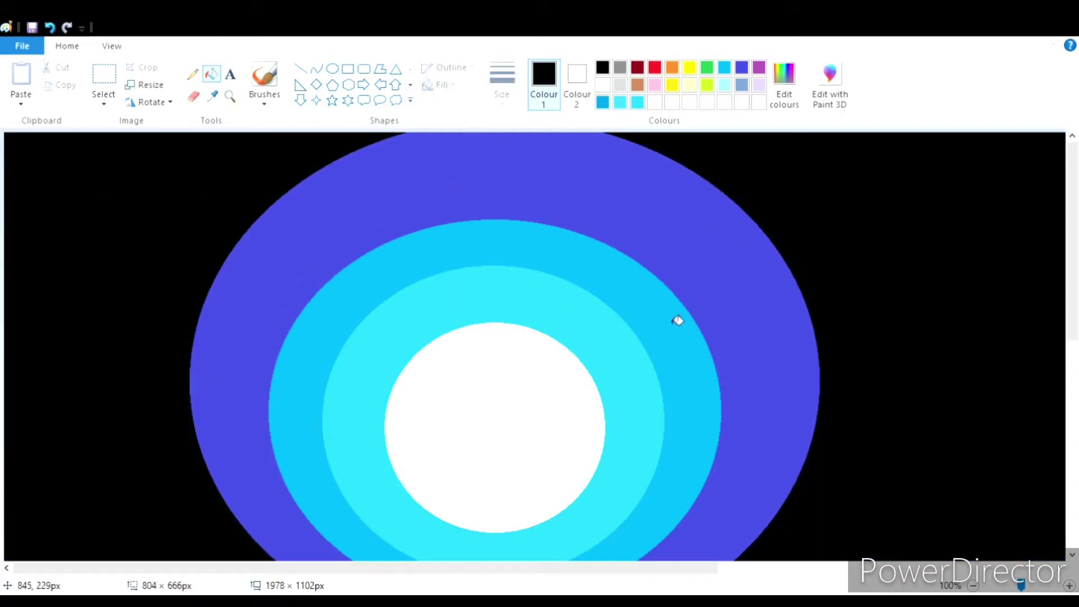
click(259, 73)
click(586, 147)
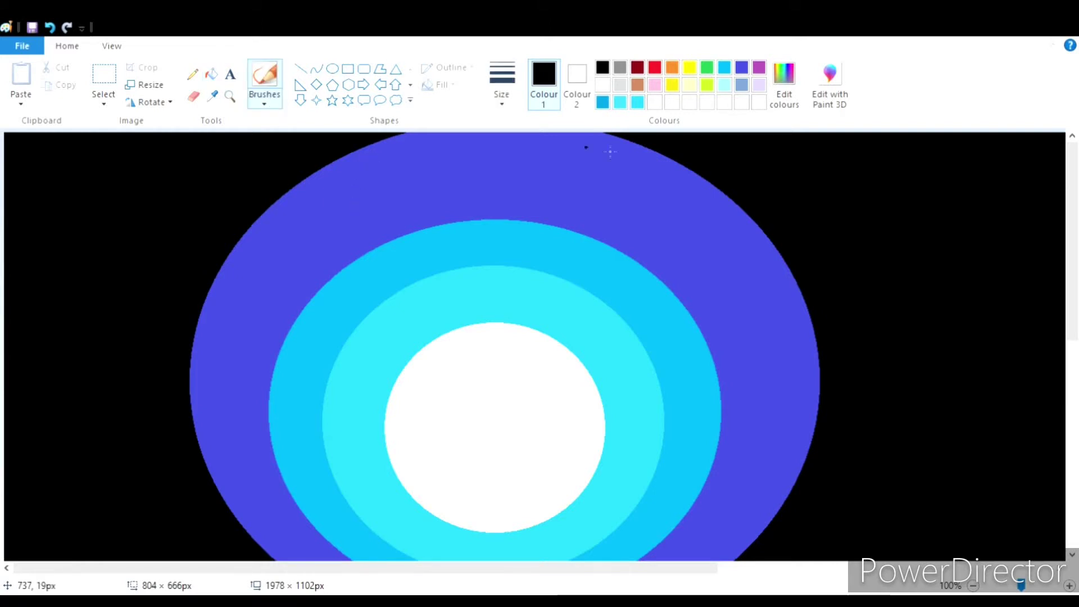
Brush light cyan strokes over the ring's left, top and right edges.
click(636, 103)
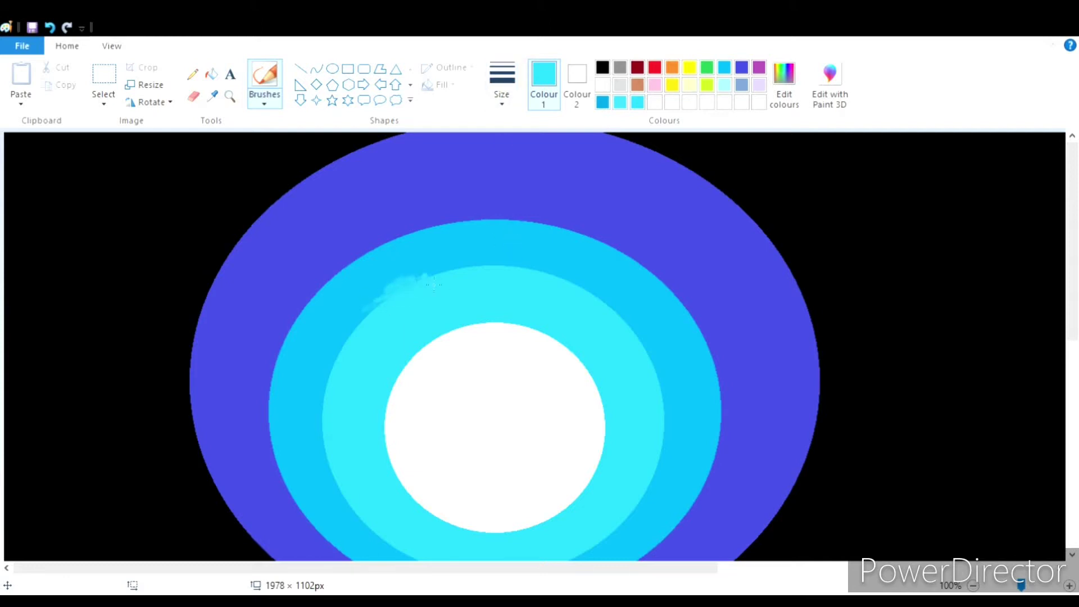
mouse_move(421, 283)
mouse_down()
mouse_move(370, 324)
mouse_move(320, 436)
mouse_move(338, 528)
mouse_move(388, 557)
mouse_up()
mouse_move(394, 269)
mouse_down()
mouse_move(555, 265)
mouse_move(641, 335)
mouse_move(655, 384)
mouse_move(646, 494)
mouse_move(573, 559)
mouse_up()
mouse_move(632, 310)
mouse_down()
mouse_move(506, 248)
mouse_move(427, 242)
mouse_up()
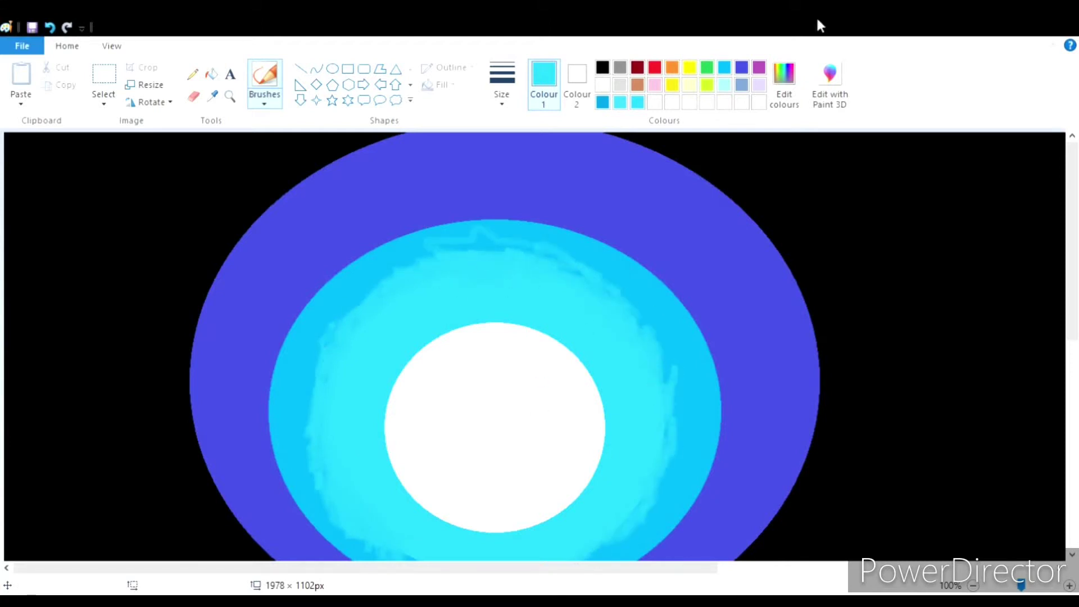
Feather the ring's top and left edges with darker cyan brush strokes.
click(724, 67)
mouse_move(261, 289)
mouse_down()
mouse_move(433, 222)
mouse_move(538, 214)
mouse_move(669, 269)
mouse_move(689, 307)
mouse_up()
mouse_move(298, 289)
mouse_down()
mouse_move(264, 438)
mouse_move(320, 557)
mouse_move(348, 559)
mouse_up()
drag(264, 484, 256, 323)
drag(439, 253, 590, 247)
drag(672, 239, 725, 396)
mouse_move(286, 259)
mouse_down()
mouse_move(414, 196)
mouse_move(652, 194)
mouse_up()
At 200% zoom, cover dark gaps along the ring's top and right edges with cyan, undoing a stray stroke.
click(1070, 585)
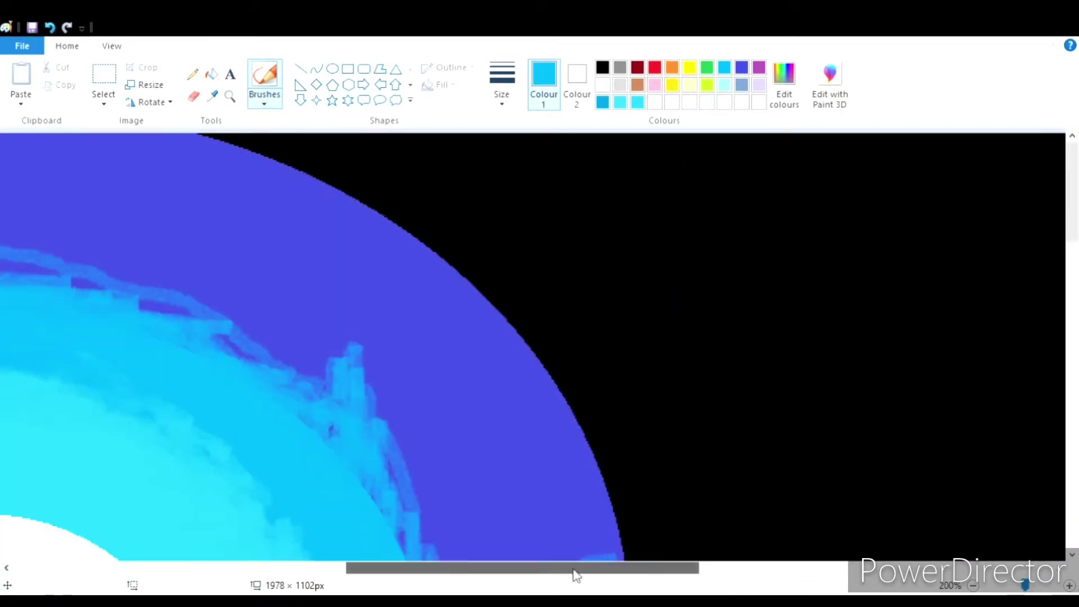
drag(576, 569, 389, 569)
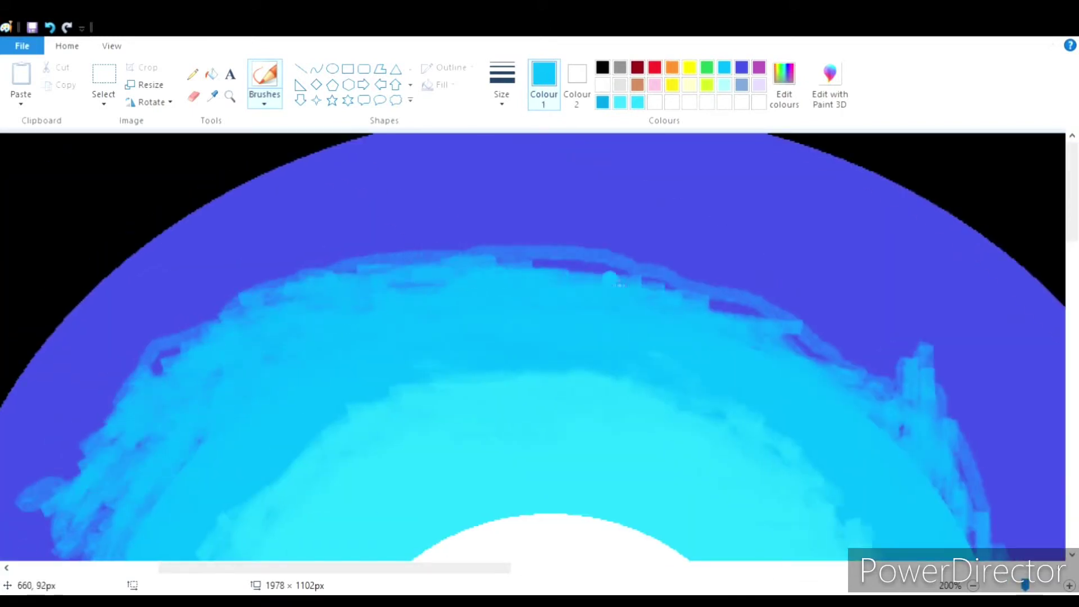
mouse_move(618, 284)
mouse_down()
mouse_move(798, 326)
mouse_move(911, 393)
mouse_move(838, 332)
mouse_up()
drag(360, 138, 523, 247)
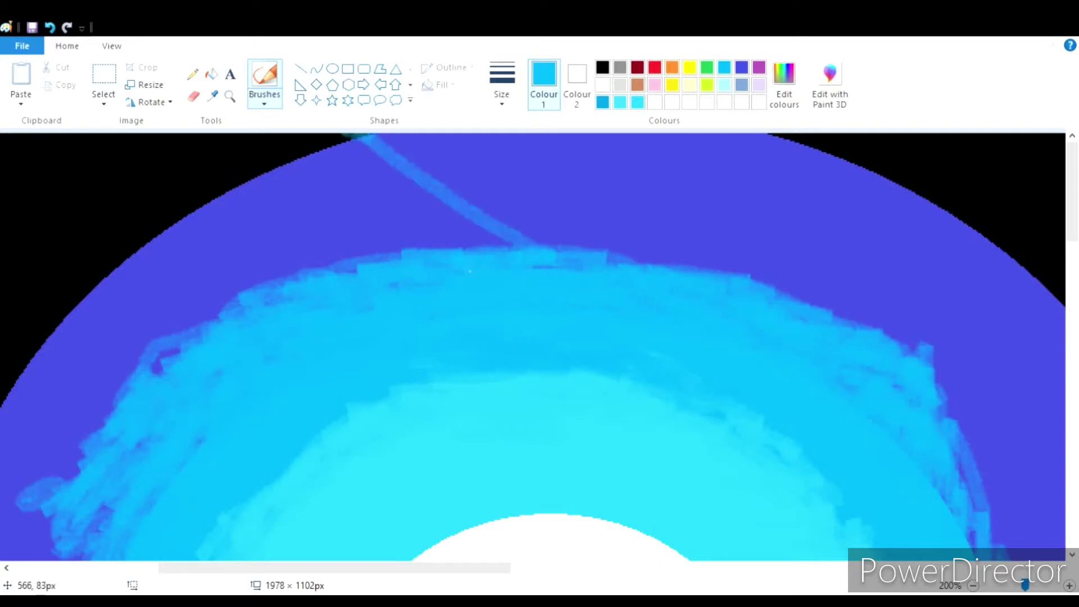
key(ctrl+z)
drag(927, 359, 989, 545)
scroll(990, 330, down, 3)
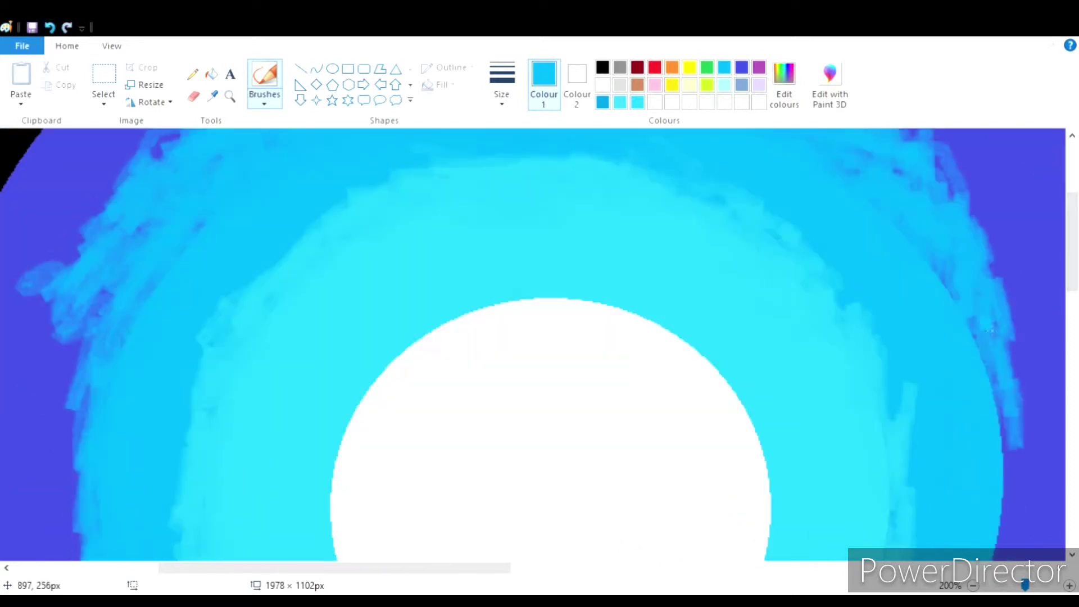
mouse_move(991, 330)
mouse_down()
mouse_move(1028, 394)
mouse_move(1012, 438)
mouse_up()
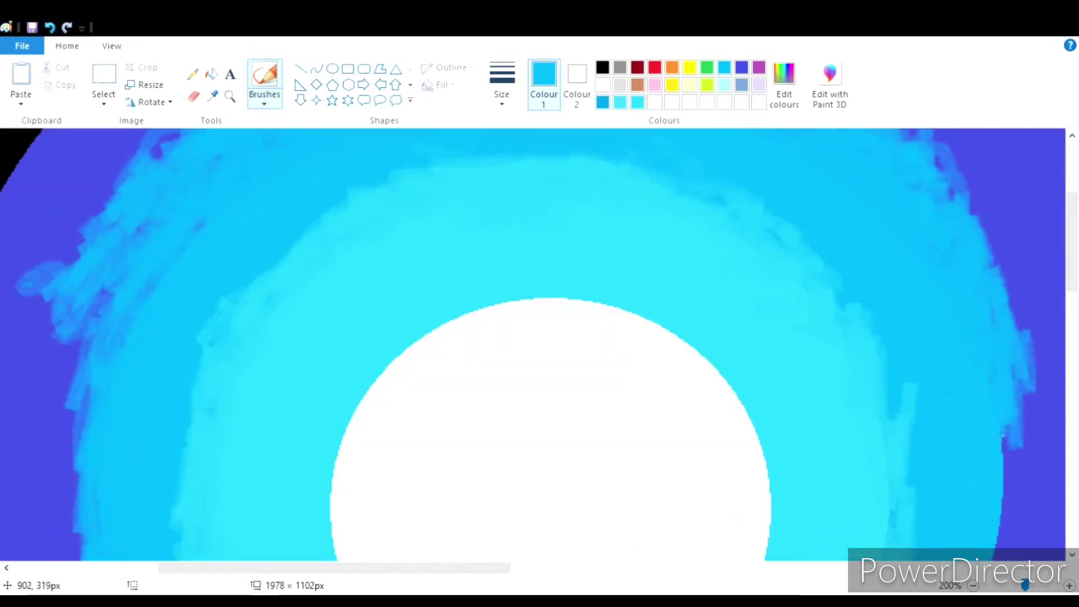
drag(1028, 365, 1011, 557)
drag(1046, 394, 1040, 559)
click(1072, 555)
Paint cyan over the purple strips along the ring's left side and lower right.
drag(96, 180, 34, 331)
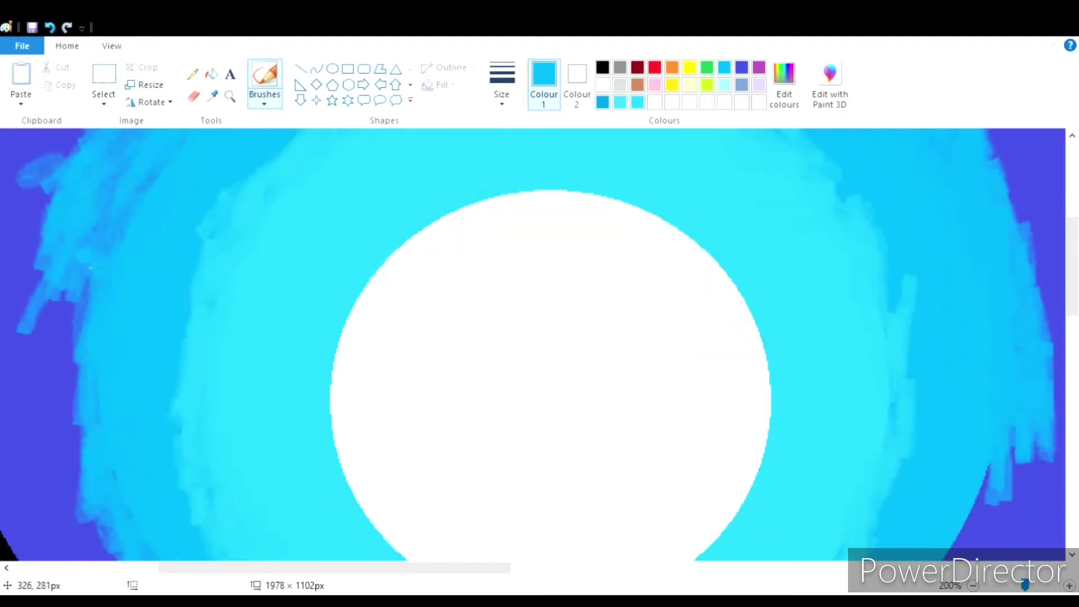
drag(56, 197, 45, 489)
drag(73, 354, 68, 556)
drag(40, 348, 34, 559)
drag(74, 388, 50, 559)
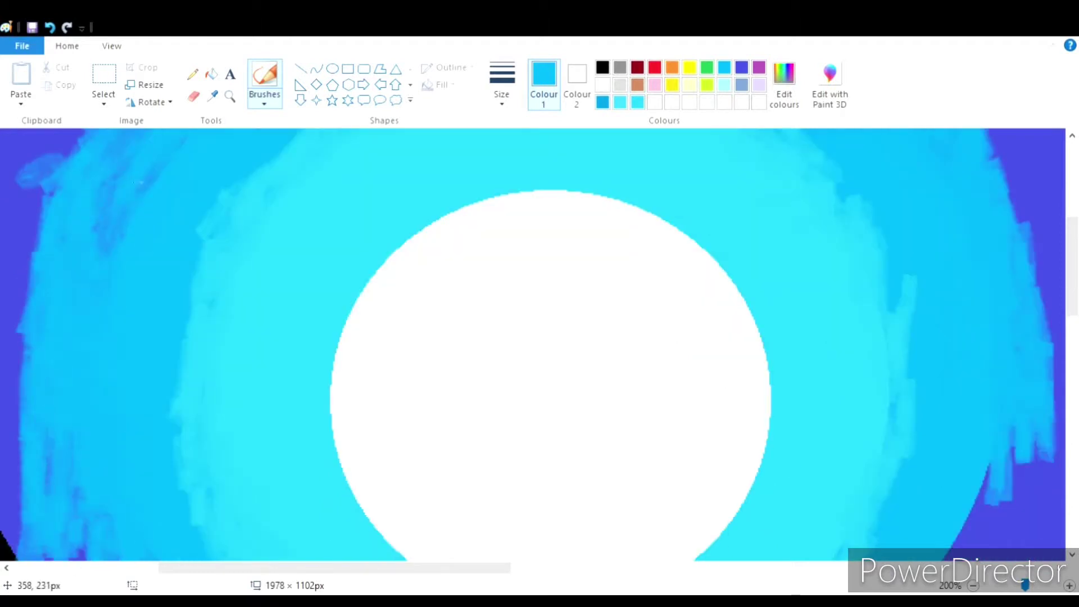
drag(73, 489, 84, 559)
drag(1006, 467, 950, 557)
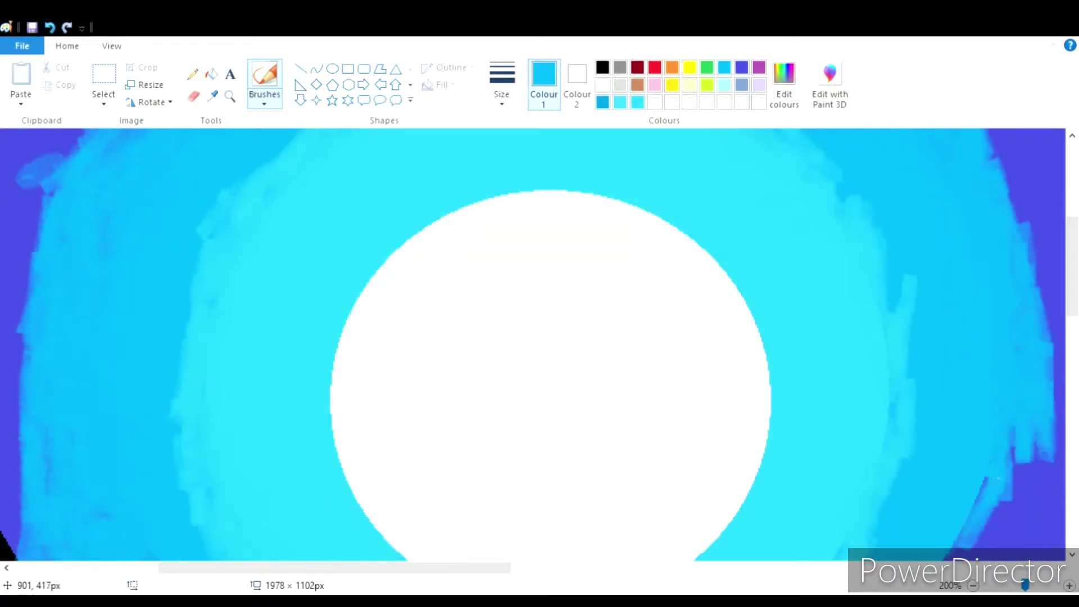
mouse_move(1029, 444)
mouse_down()
mouse_move(956, 560)
mouse_move(1006, 560)
mouse_up()
mouse_move(1046, 473)
mouse_down()
mouse_move(967, 559)
mouse_move(1000, 559)
mouse_up()
mouse_move(913, 275)
mouse_down()
mouse_move(907, 323)
mouse_move(815, 506)
mouse_up()
Add more cyan strokes along the lower part of the ring.
scroll(1005, 388, down, 4)
drag(1006, 315, 708, 528)
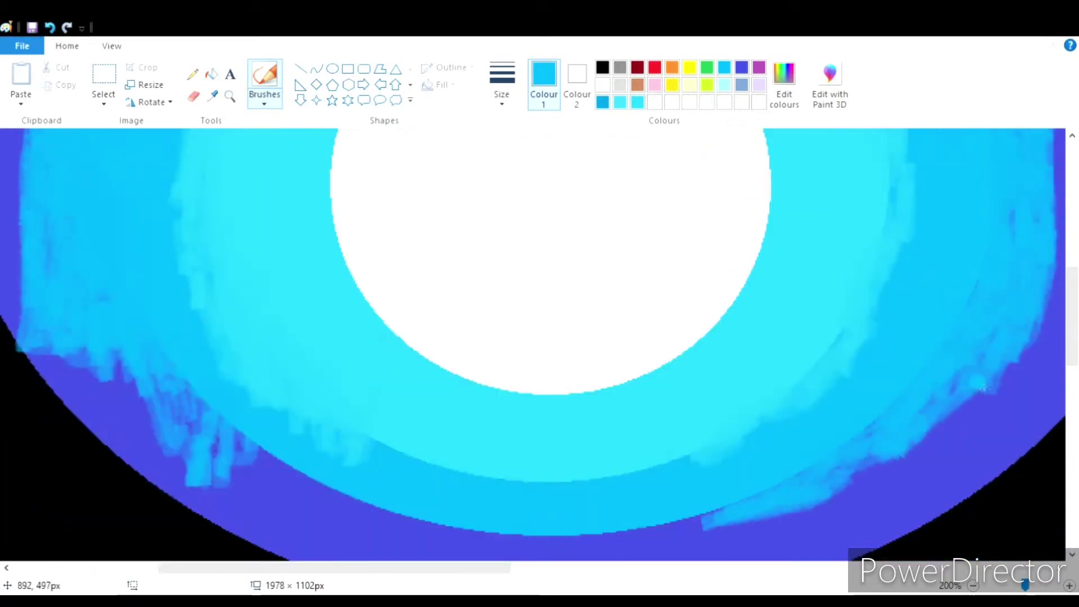
mouse_move(1001, 376)
mouse_down()
mouse_move(587, 555)
mouse_move(304, 484)
mouse_up()
drag(546, 539, 719, 512)
scroll(719, 512, down, 1)
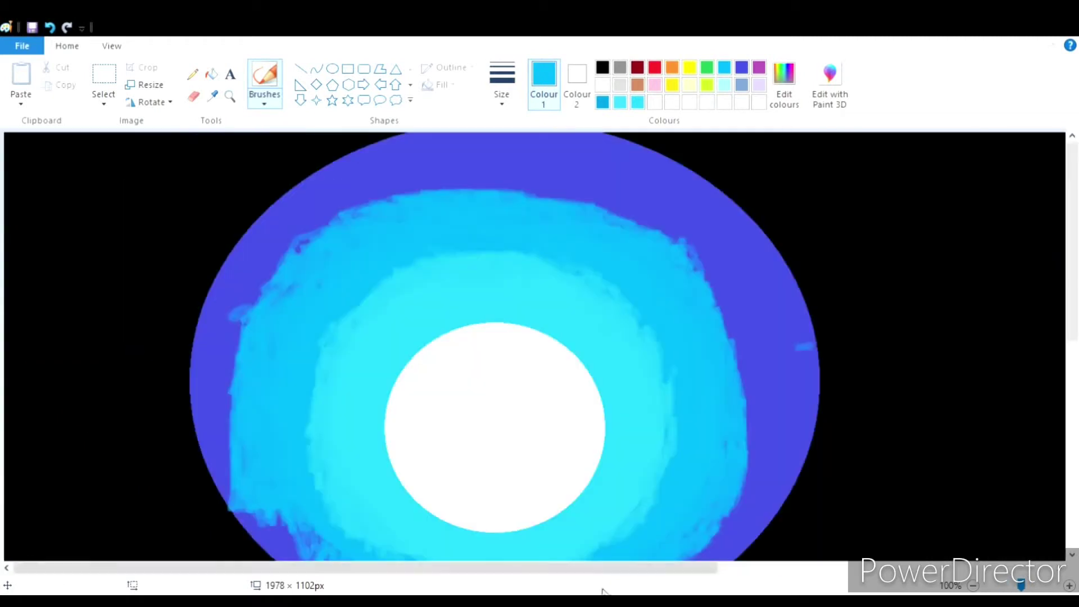
drag(293, 557, 233, 523)
Brush purple over the black along the ring's upper-left, left and lower-left edges.
click(742, 67)
drag(359, 135, 225, 225)
drag(281, 163, 180, 298)
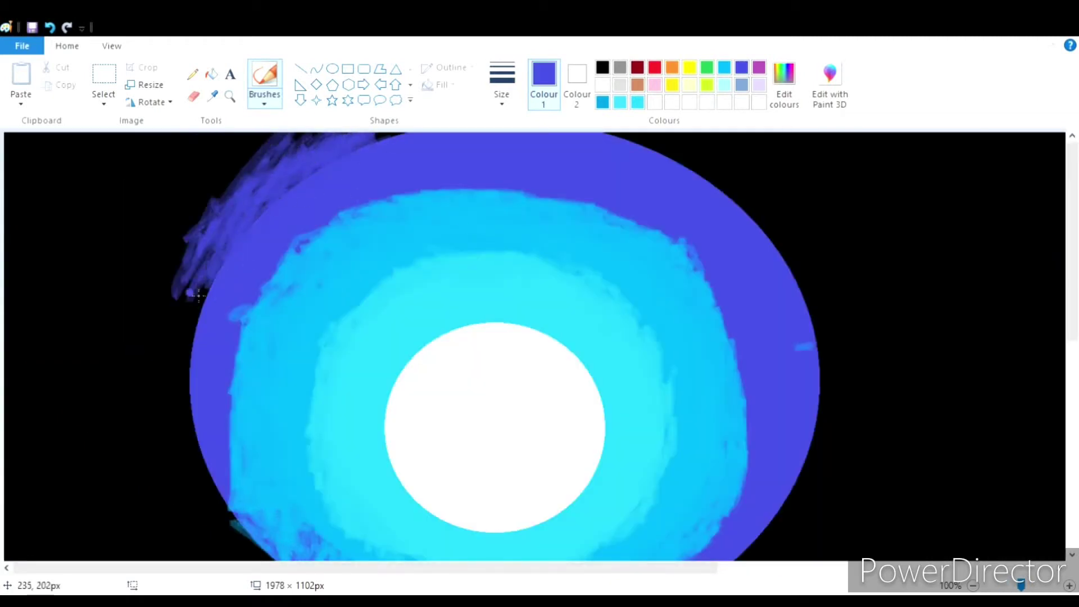
mouse_move(214, 242)
mouse_down()
mouse_move(168, 317)
mouse_move(180, 427)
mouse_up()
drag(185, 297, 163, 427)
drag(152, 331, 163, 450)
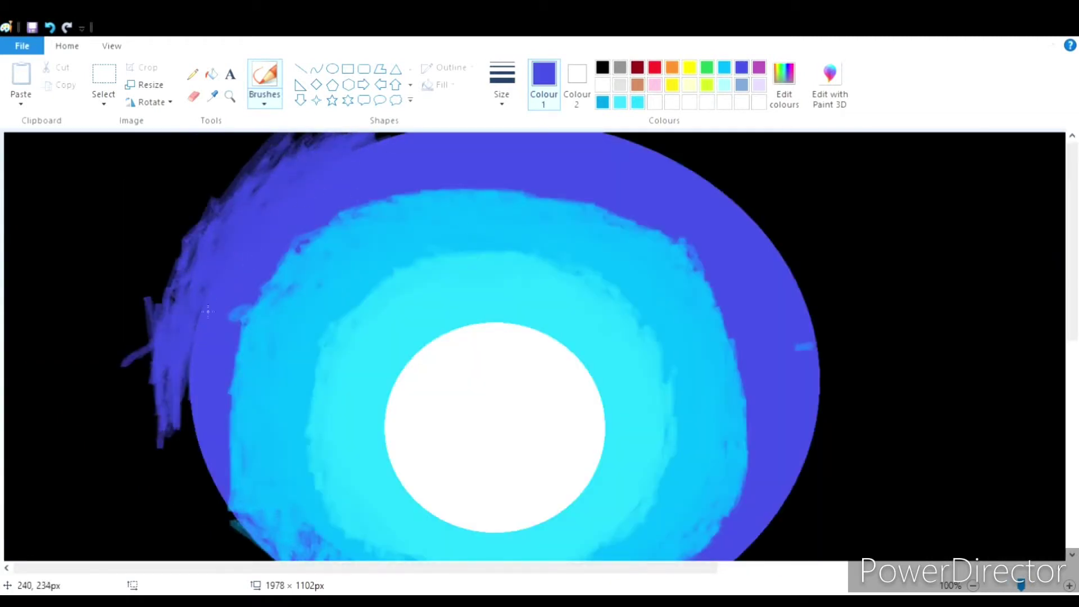
drag(141, 360, 225, 540)
drag(163, 467, 270, 557)
drag(213, 511, 281, 556)
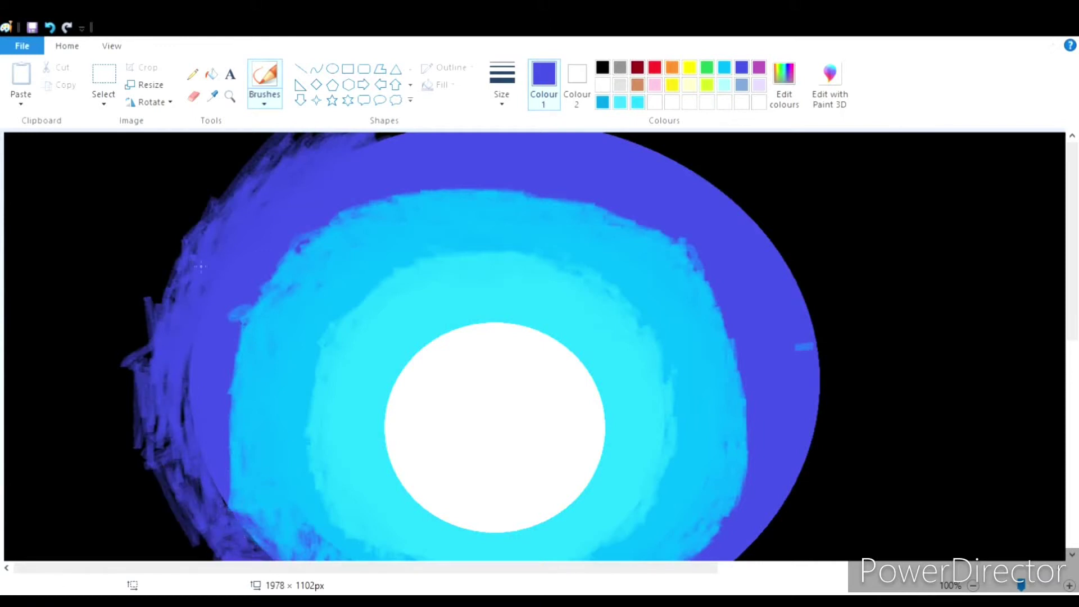
mouse_move(185, 371)
mouse_down()
mouse_move(176, 512)
mouse_move(250, 540)
mouse_up()
Roughen the ring's top, left, lower-right and right edges with extra purple strokes.
drag(315, 134, 247, 191)
drag(180, 253, 137, 354)
drag(141, 314, 130, 377)
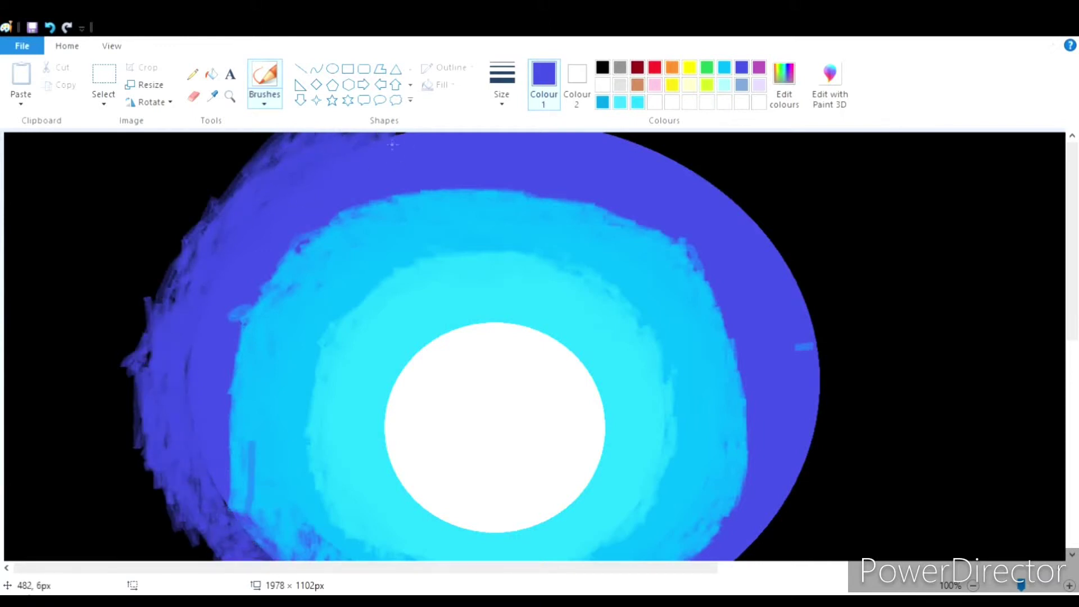
drag(638, 135, 641, 147)
mouse_move(798, 481)
mouse_down()
mouse_move(784, 533)
mouse_move(866, 404)
mouse_move(782, 224)
mouse_move(684, 153)
mouse_move(775, 220)
mouse_move(809, 281)
mouse_move(837, 438)
mouse_move(724, 155)
mouse_move(736, 145)
mouse_move(714, 170)
mouse_move(844, 301)
mouse_move(864, 438)
mouse_move(787, 556)
mouse_up()
mouse_move(607, 135)
mouse_down()
mouse_move(720, 143)
mouse_move(810, 230)
mouse_move(849, 315)
mouse_up()
Spray light-cyan speckles along the cyan ring's top and right edges, undoing one bad stroke.
click(620, 101)
mouse_move(438, 260)
mouse_down()
mouse_move(325, 490)
mouse_move(322, 434)
mouse_move(686, 501)
mouse_move(583, 241)
mouse_move(335, 320)
mouse_move(277, 516)
mouse_move(585, 234)
mouse_move(713, 539)
mouse_move(339, 282)
mouse_move(315, 172)
mouse_up()
click(50, 28)
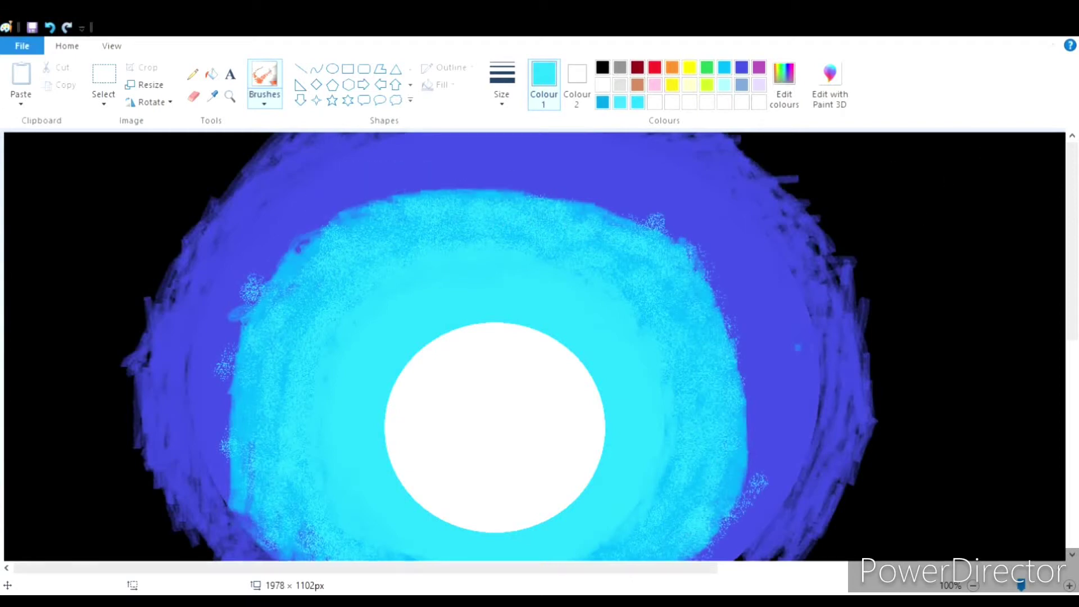
mouse_move(471, 209)
mouse_down()
mouse_move(597, 207)
mouse_move(658, 236)
mouse_move(477, 193)
mouse_move(399, 202)
mouse_move(335, 234)
mouse_move(364, 229)
mouse_move(393, 205)
mouse_move(316, 243)
mouse_move(270, 287)
mouse_move(317, 265)
mouse_move(238, 313)
mouse_move(243, 349)
mouse_move(221, 409)
mouse_move(235, 406)
mouse_move(235, 520)
mouse_move(263, 556)
mouse_move(239, 537)
mouse_move(234, 397)
mouse_move(268, 381)
mouse_up()
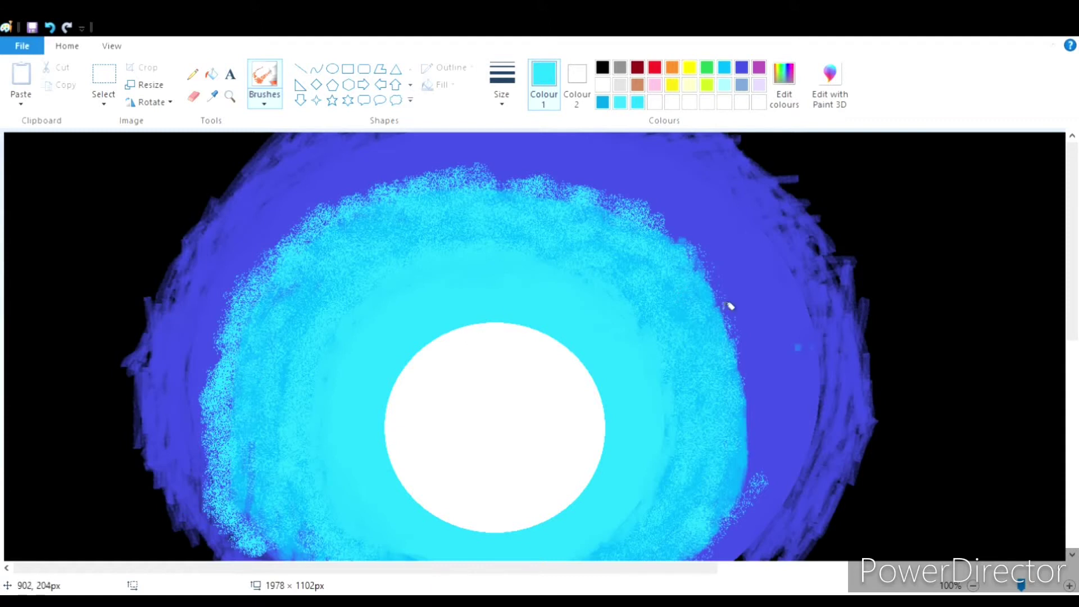
mouse_move(730, 306)
mouse_down()
mouse_move(766, 398)
mouse_move(737, 540)
mouse_move(753, 498)
mouse_move(728, 320)
mouse_move(658, 236)
mouse_up()
Spray indigo speckles right of the ring, trying a cyan patch at the upper right.
click(742, 68)
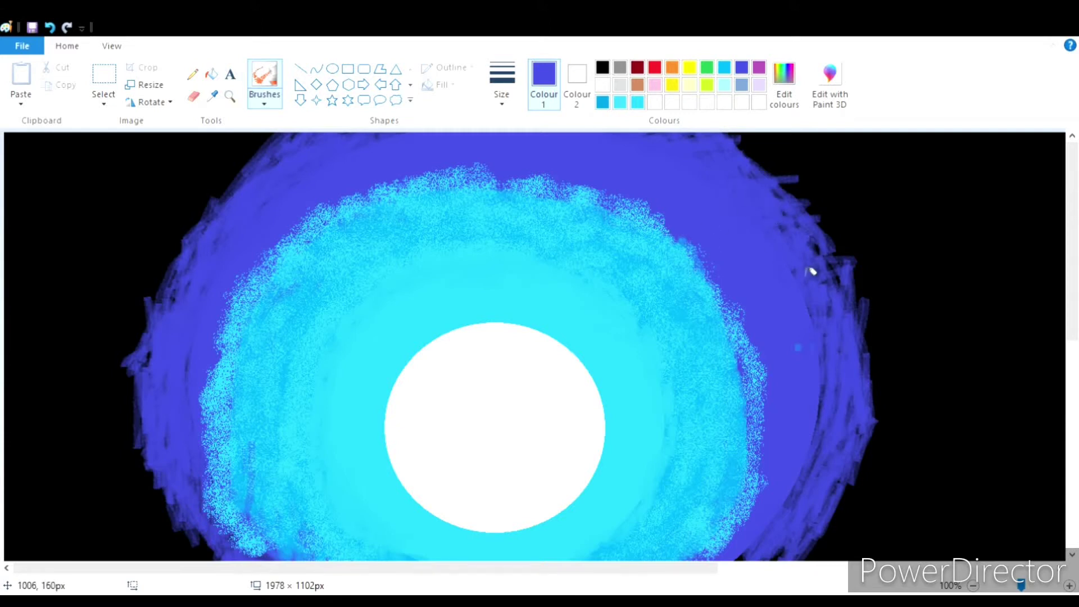
mouse_move(858, 301)
mouse_down()
mouse_move(899, 328)
mouse_move(864, 335)
mouse_up()
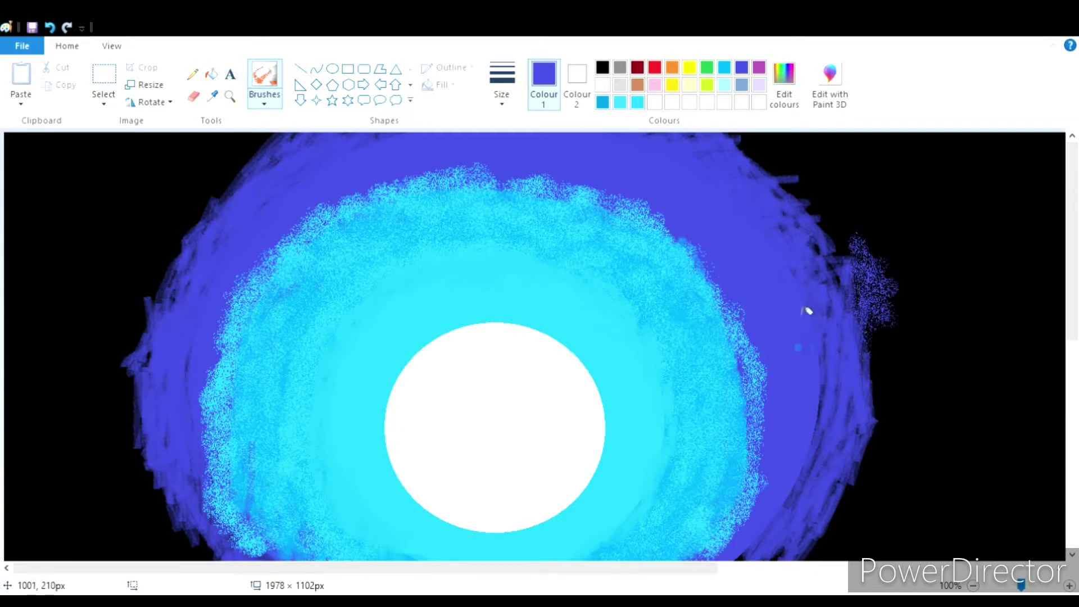
click(724, 68)
mouse_move(821, 282)
mouse_down()
mouse_move(800, 264)
mouse_move(836, 323)
mouse_move(802, 339)
mouse_move(754, 309)
mouse_move(744, 275)
mouse_move(793, 266)
mouse_move(776, 243)
mouse_move(710, 227)
mouse_move(691, 205)
mouse_up()
click(743, 68)
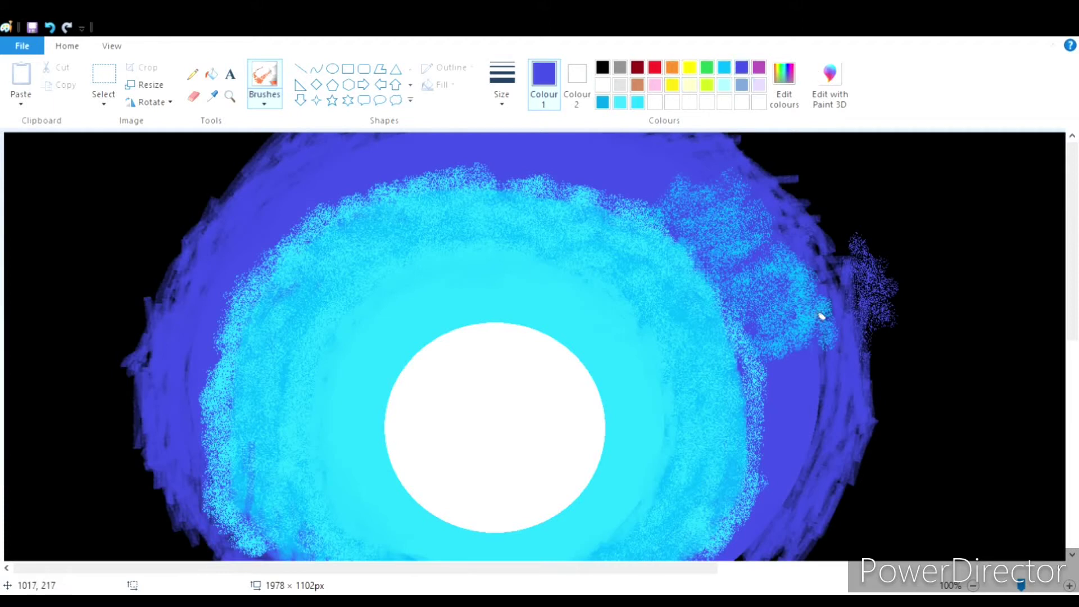
mouse_move(839, 296)
mouse_down()
mouse_move(851, 248)
mouse_move(768, 252)
mouse_up()
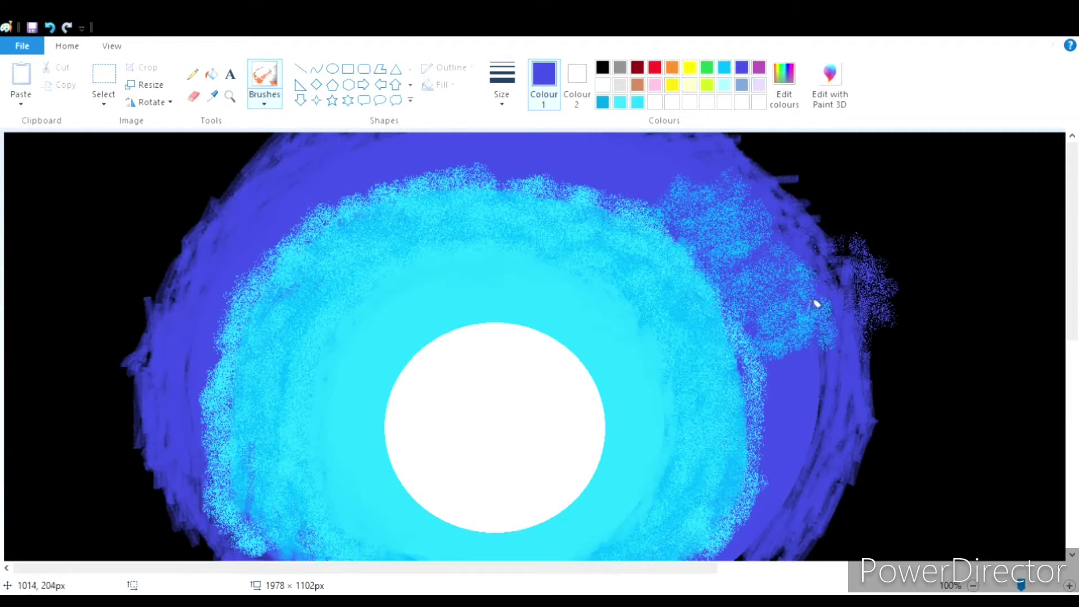
mouse_move(693, 210)
mouse_down()
mouse_move(733, 254)
mouse_move(696, 281)
mouse_move(714, 385)
mouse_up()
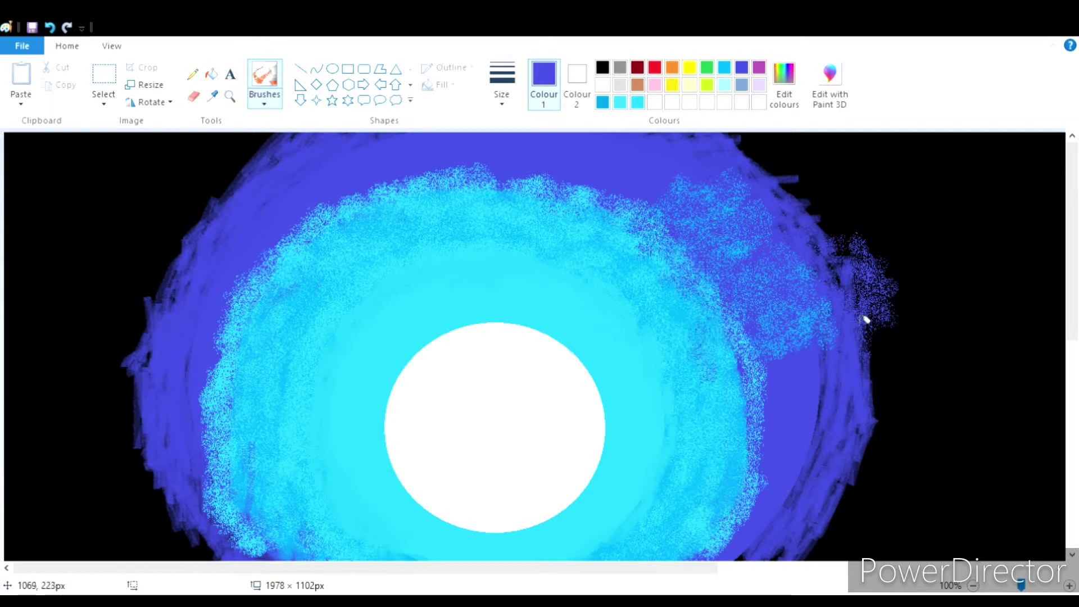
mouse_move(843, 291)
mouse_down()
mouse_move(850, 251)
mouse_move(774, 164)
mouse_move(751, 162)
mouse_move(843, 291)
mouse_up()
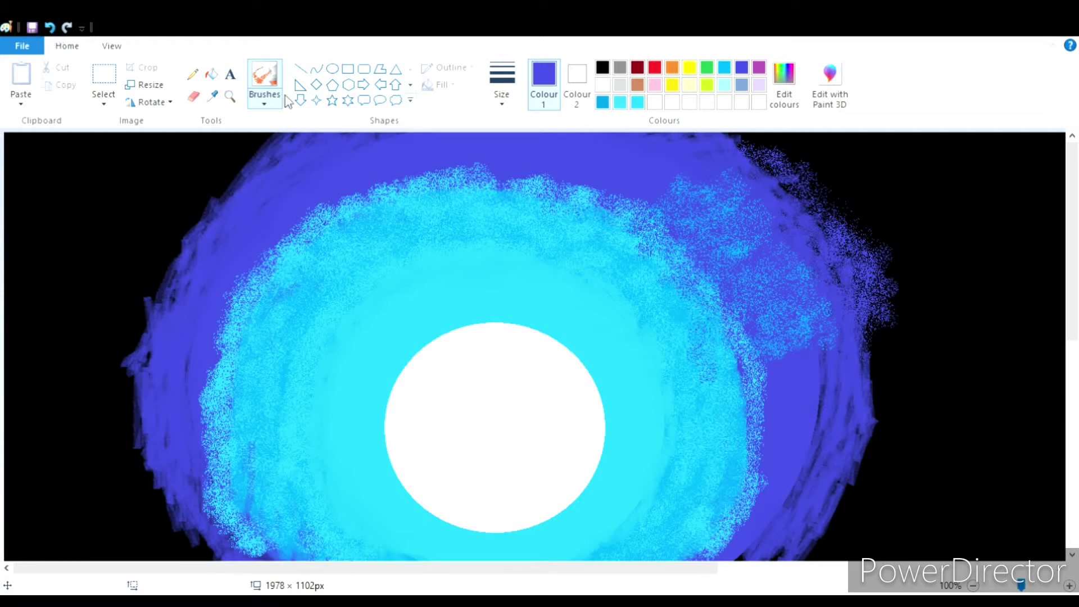
Undo the upper-right spray patches, spray dark blue on the right edge, and select bright cyan.
click(49, 28)
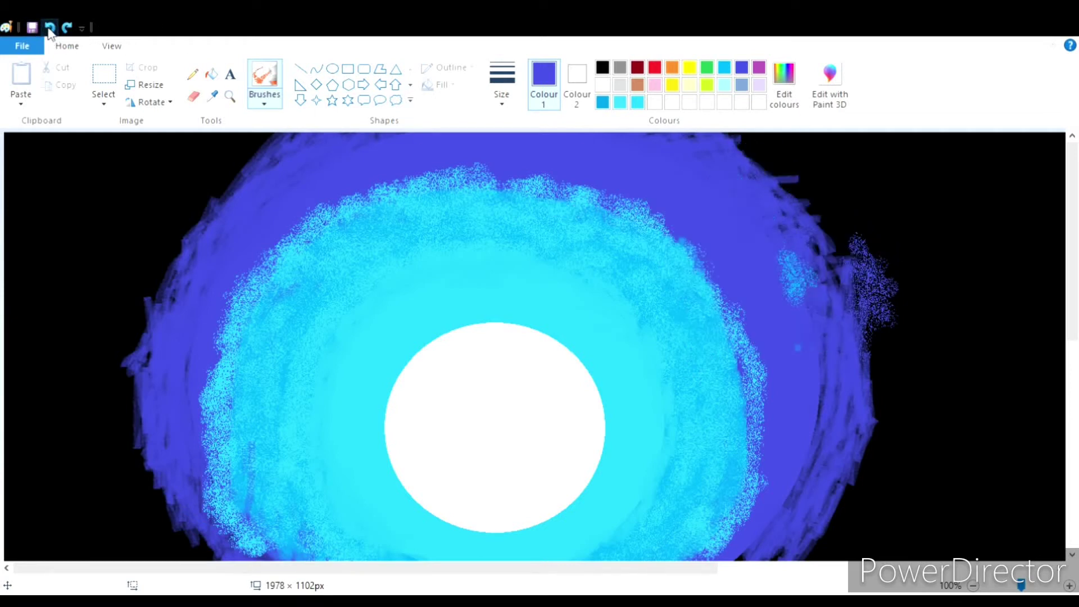
click(50, 28)
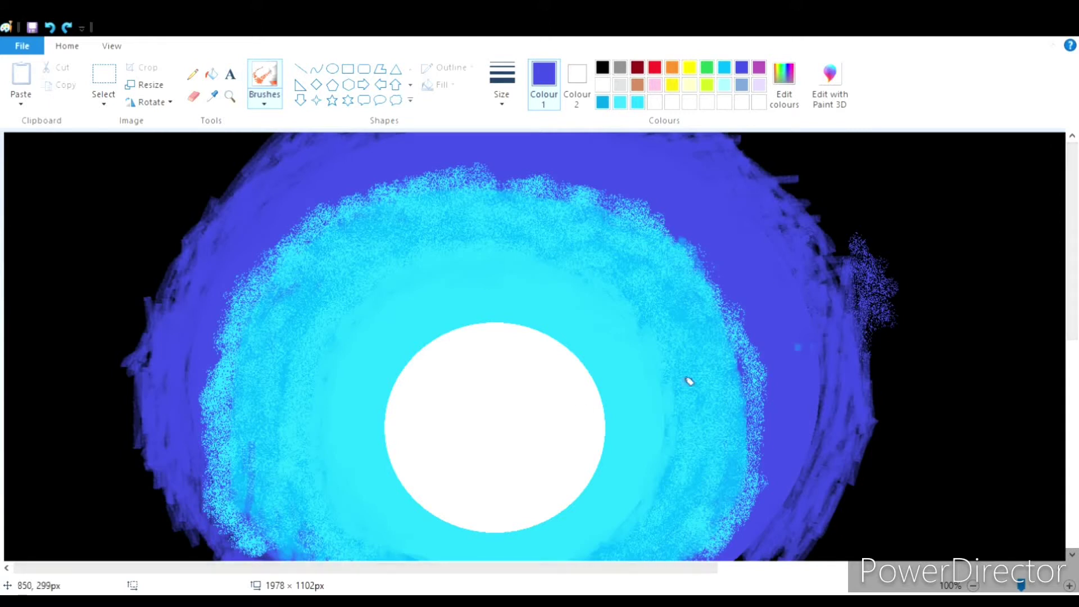
drag(755, 379, 768, 413)
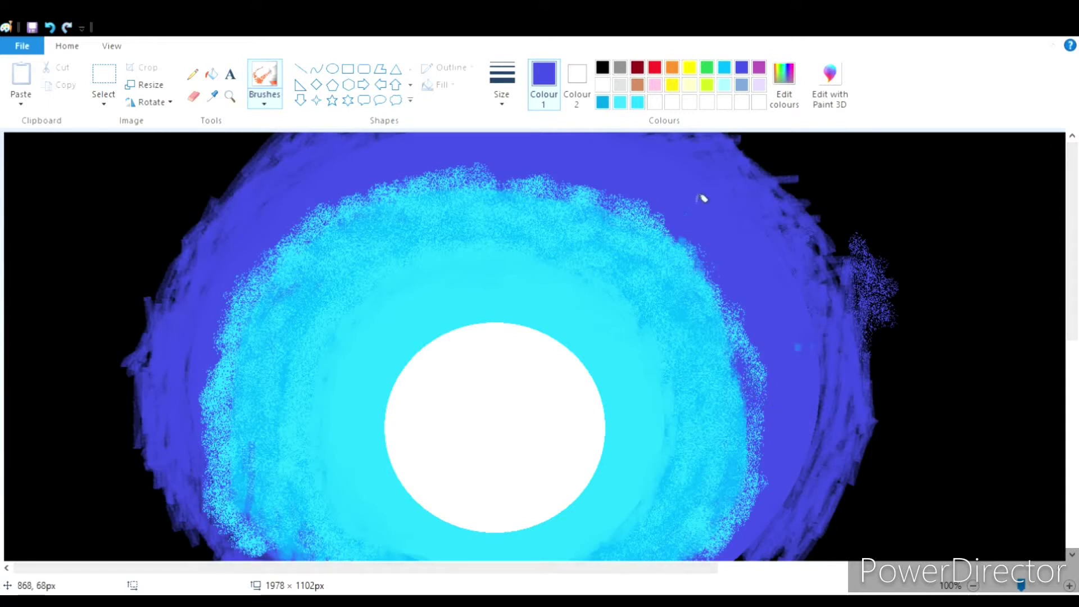
click(724, 72)
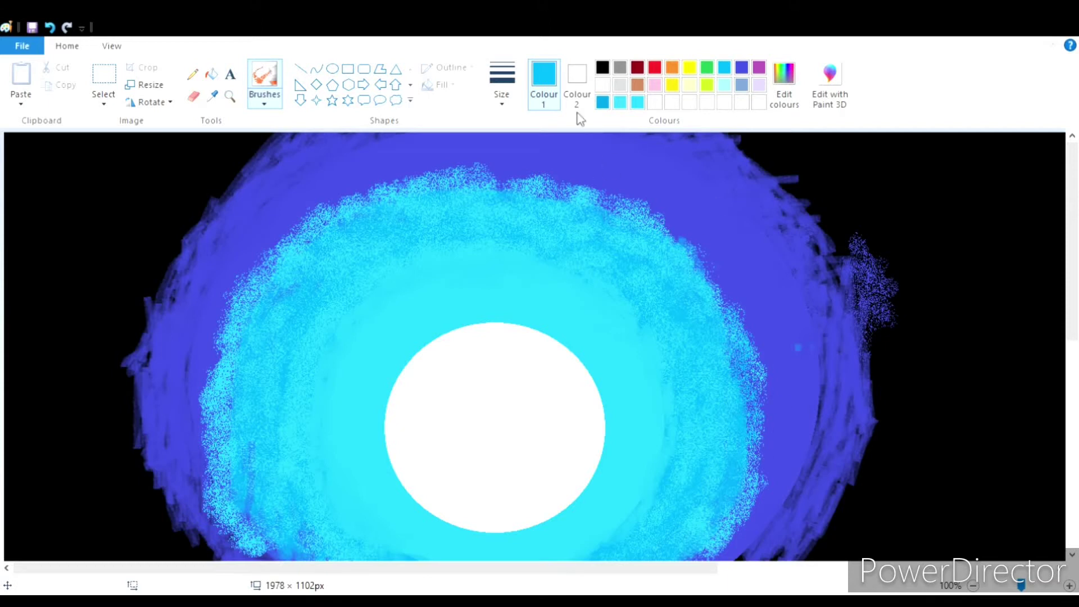
click(637, 105)
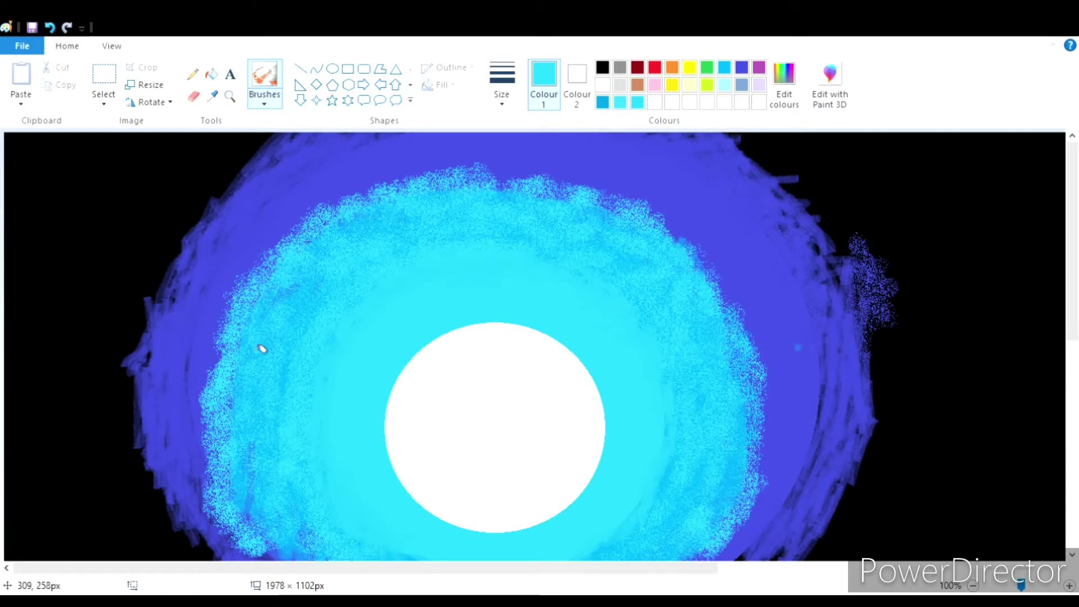
Spray blue speckles around the ring's upper-right and left edges, undoing one right-edge attempt.
click(742, 67)
mouse_move(877, 258)
mouse_down()
mouse_move(855, 371)
mouse_move(902, 353)
mouse_move(858, 467)
mouse_move(889, 489)
mouse_move(845, 565)
mouse_move(848, 516)
mouse_move(912, 475)
mouse_move(888, 534)
mouse_move(906, 416)
mouse_move(868, 241)
mouse_move(812, 176)
mouse_move(802, 200)
mouse_move(820, 202)
mouse_move(776, 168)
mouse_move(850, 197)
mouse_move(947, 429)
mouse_move(903, 511)
mouse_move(866, 476)
mouse_move(904, 474)
mouse_move(899, 441)
mouse_move(922, 376)
mouse_move(916, 424)
mouse_move(898, 380)
mouse_up()
key(ctrl+z)
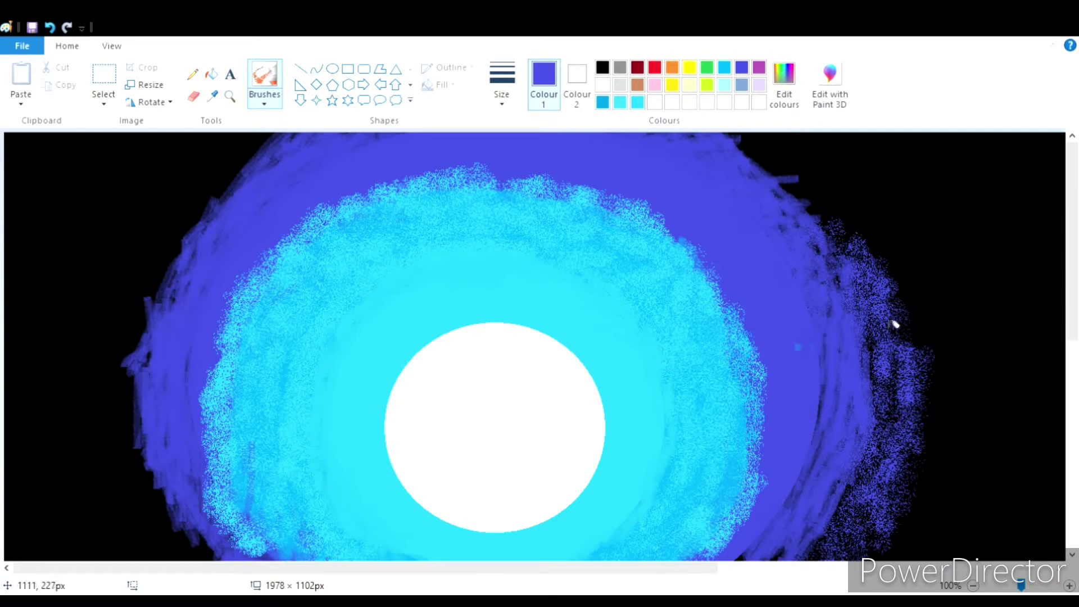
mouse_move(895, 325)
mouse_down()
mouse_move(932, 326)
mouse_move(862, 224)
mouse_move(918, 270)
mouse_move(811, 165)
mouse_move(781, 157)
mouse_move(801, 181)
mouse_move(804, 216)
mouse_move(850, 224)
mouse_move(747, 157)
mouse_move(884, 229)
mouse_move(796, 183)
mouse_up()
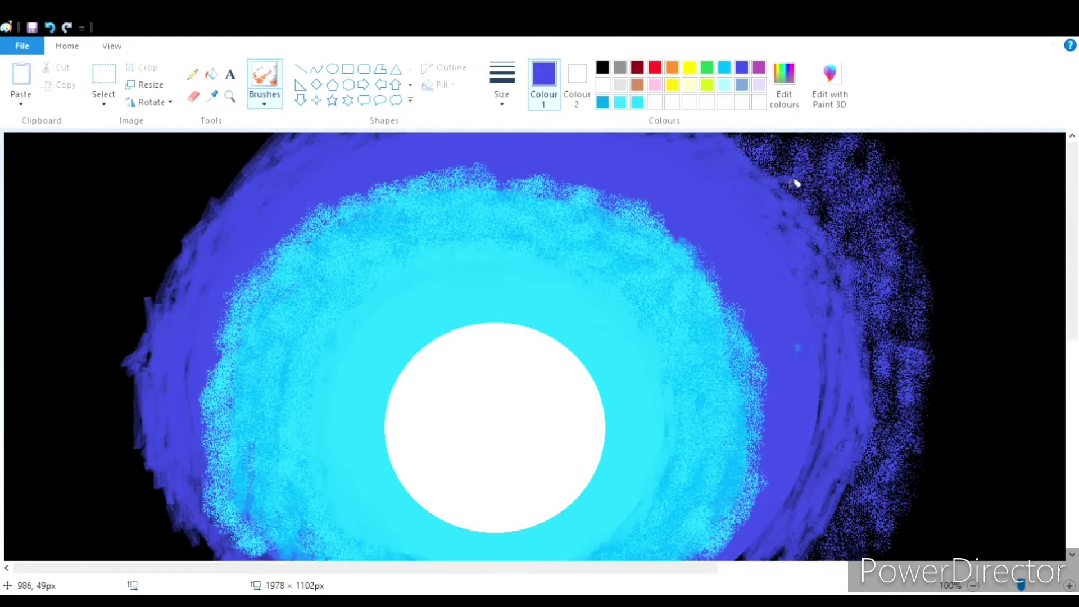
mouse_move(281, 149)
mouse_down()
mouse_move(224, 163)
mouse_move(183, 221)
mouse_move(234, 176)
mouse_move(260, 132)
mouse_move(168, 188)
mouse_move(164, 224)
mouse_move(207, 272)
mouse_move(237, 198)
mouse_move(234, 212)
mouse_move(185, 285)
mouse_move(150, 285)
mouse_move(157, 311)
mouse_move(109, 359)
mouse_move(128, 366)
mouse_move(132, 409)
mouse_move(117, 373)
mouse_move(101, 497)
mouse_move(149, 576)
mouse_move(149, 421)
mouse_move(120, 517)
mouse_move(145, 461)
mouse_move(169, 552)
mouse_move(147, 498)
mouse_move(135, 533)
mouse_move(203, 565)
mouse_move(212, 557)
mouse_move(192, 541)
mouse_move(203, 525)
mouse_move(220, 549)
mouse_up()
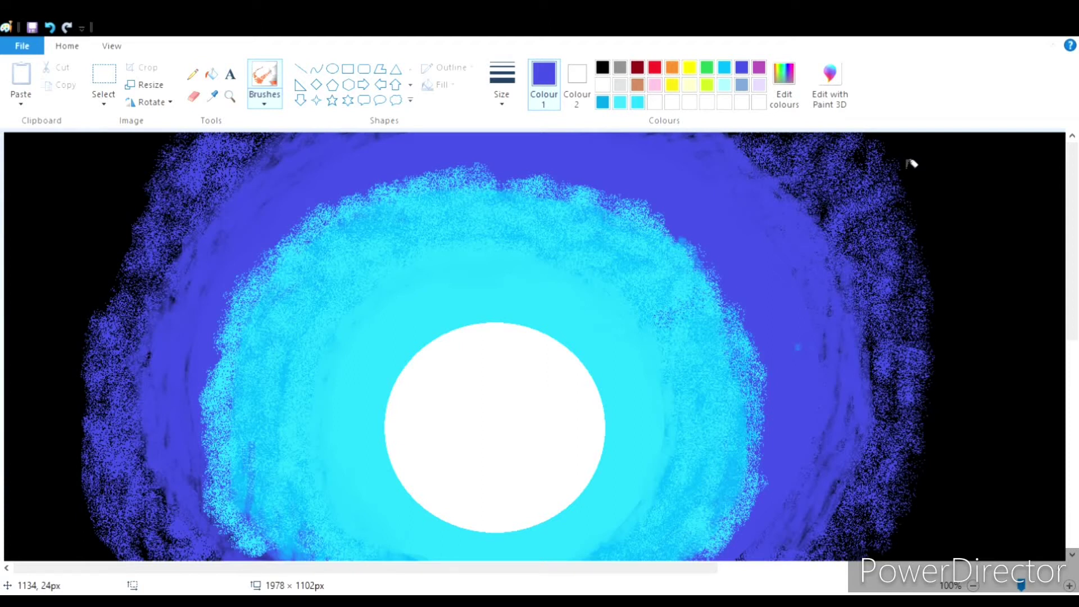
mouse_move(412, 205)
mouse_down()
mouse_move(595, 197)
mouse_move(657, 229)
mouse_move(543, 216)
mouse_up()
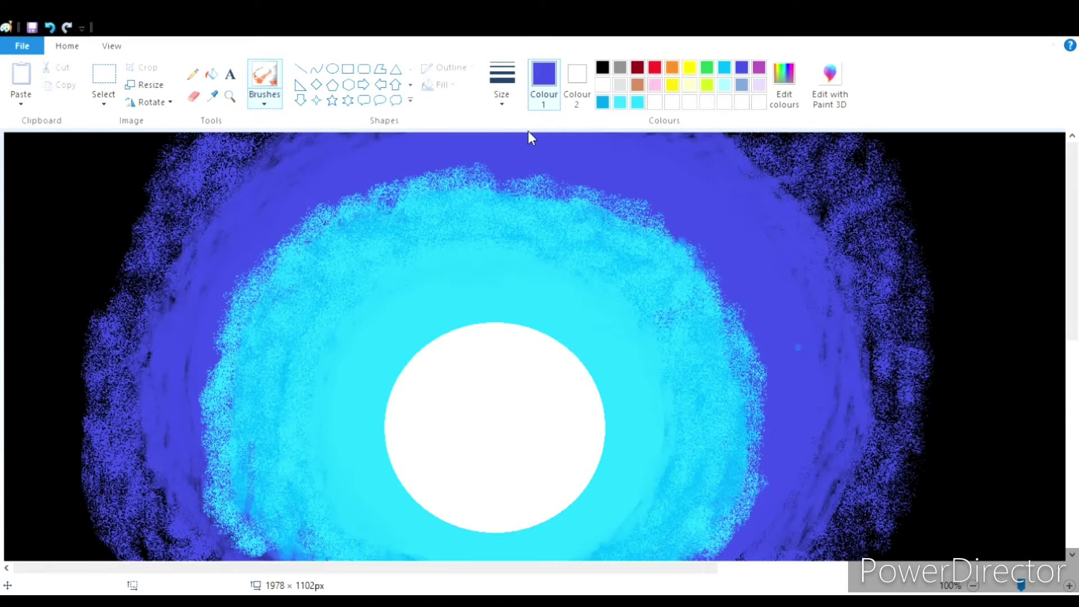
Paint white around the circle's upper-left, right and lower-right edges to widen the glow.
click(268, 79)
click(605, 85)
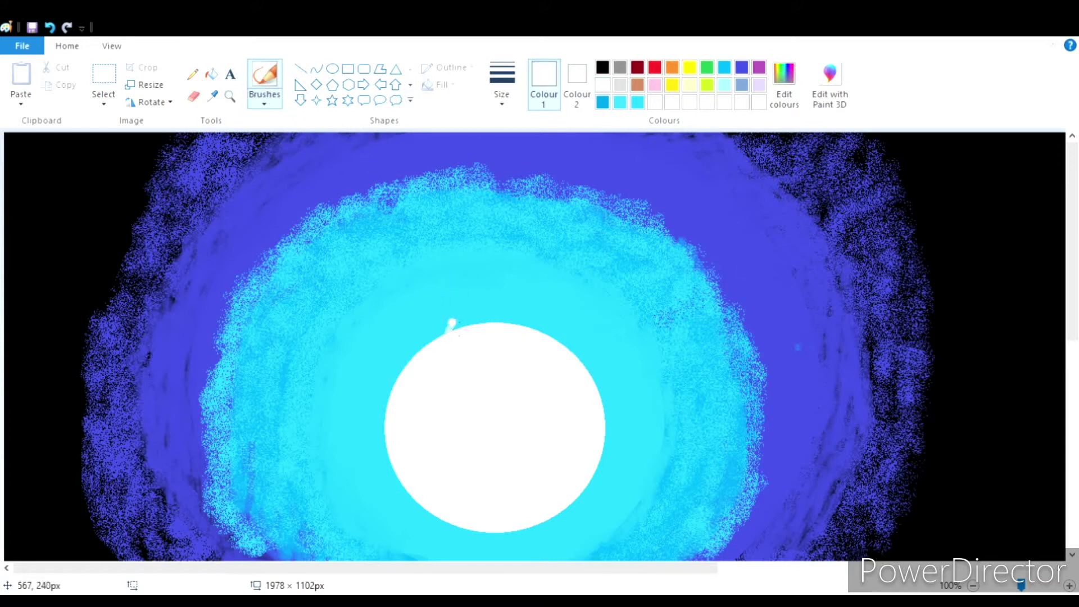
mouse_move(462, 336)
mouse_down()
mouse_move(366, 396)
mouse_move(391, 393)
mouse_move(387, 443)
mouse_move(424, 513)
mouse_move(396, 503)
mouse_move(480, 540)
mouse_move(549, 535)
mouse_move(595, 473)
mouse_move(609, 400)
mouse_up()
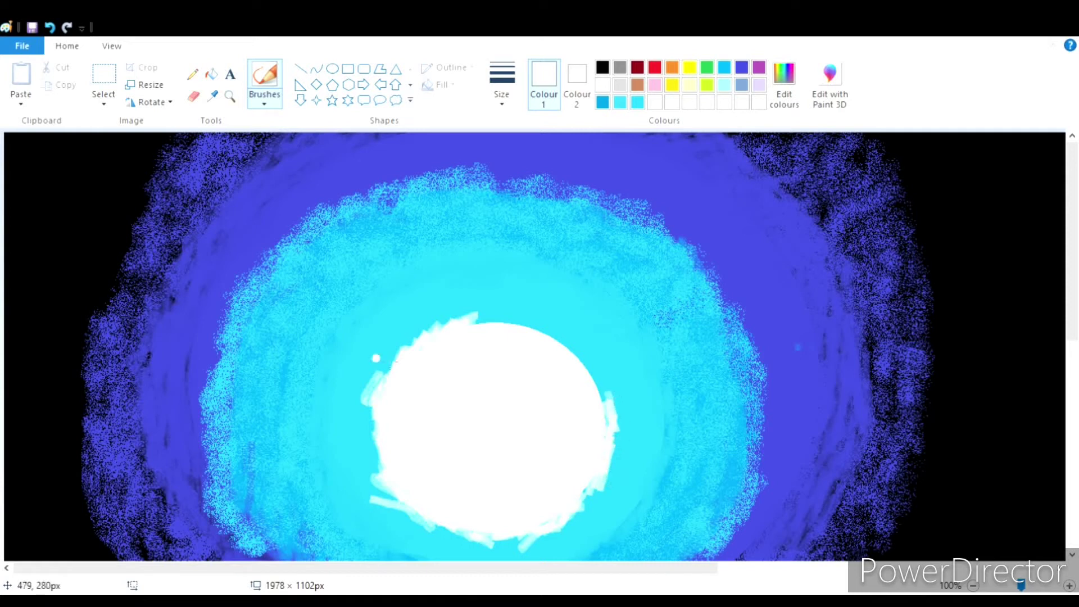
drag(473, 322, 552, 337)
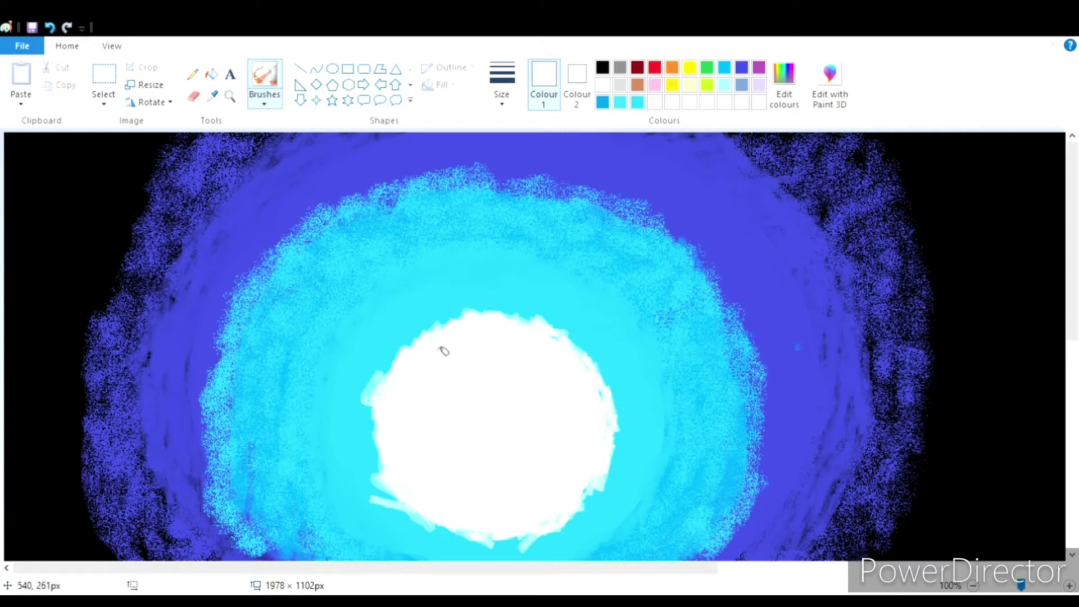
mouse_move(444, 351)
mouse_down()
mouse_move(466, 335)
mouse_move(392, 393)
mouse_move(383, 419)
mouse_move(380, 489)
mouse_move(432, 544)
mouse_move(493, 554)
mouse_move(430, 535)
mouse_move(382, 489)
mouse_move(376, 465)
mouse_move(514, 550)
mouse_move(597, 506)
mouse_up()
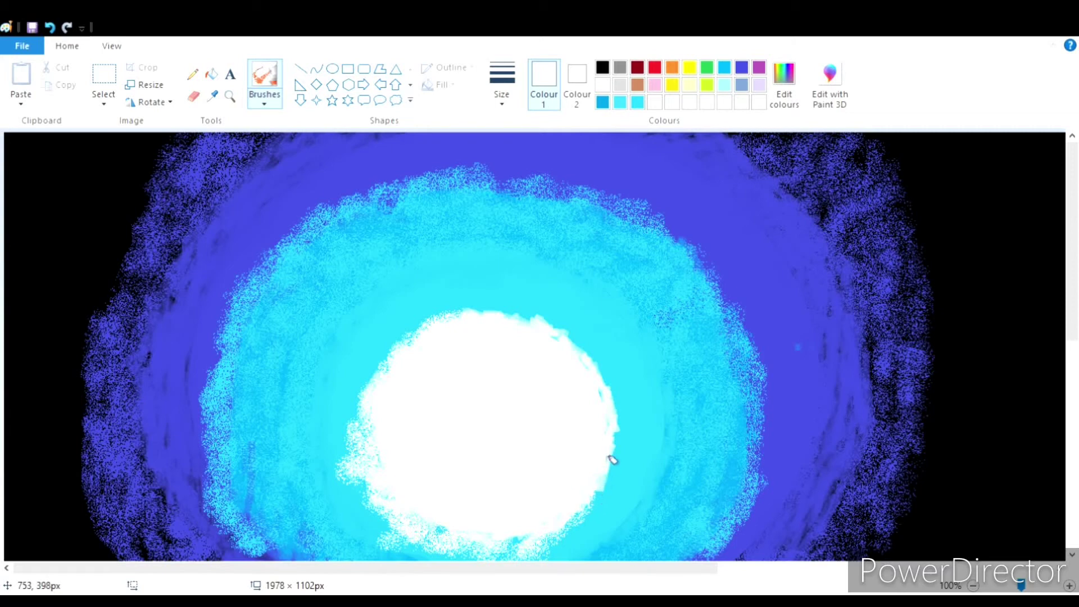
mouse_move(611, 459)
mouse_down()
mouse_move(622, 495)
mouse_move(592, 542)
mouse_move(483, 549)
mouse_move(511, 559)
mouse_move(537, 521)
mouse_up()
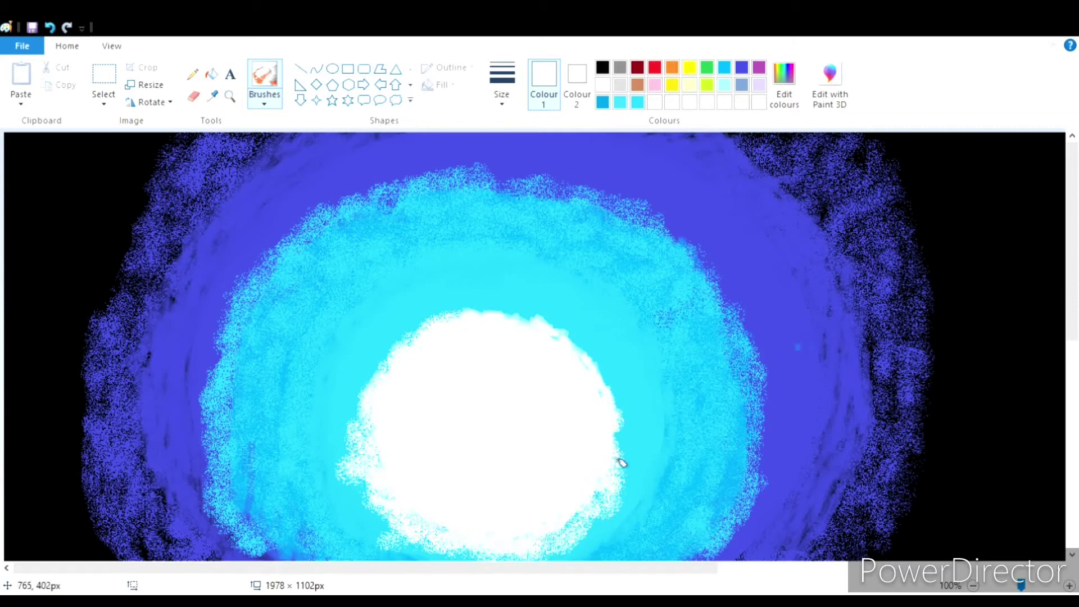
mouse_move(621, 462)
mouse_down()
mouse_move(622, 402)
mouse_move(602, 371)
mouse_move(564, 349)
mouse_move(569, 340)
mouse_move(495, 315)
mouse_move(597, 356)
mouse_move(576, 352)
mouse_up()
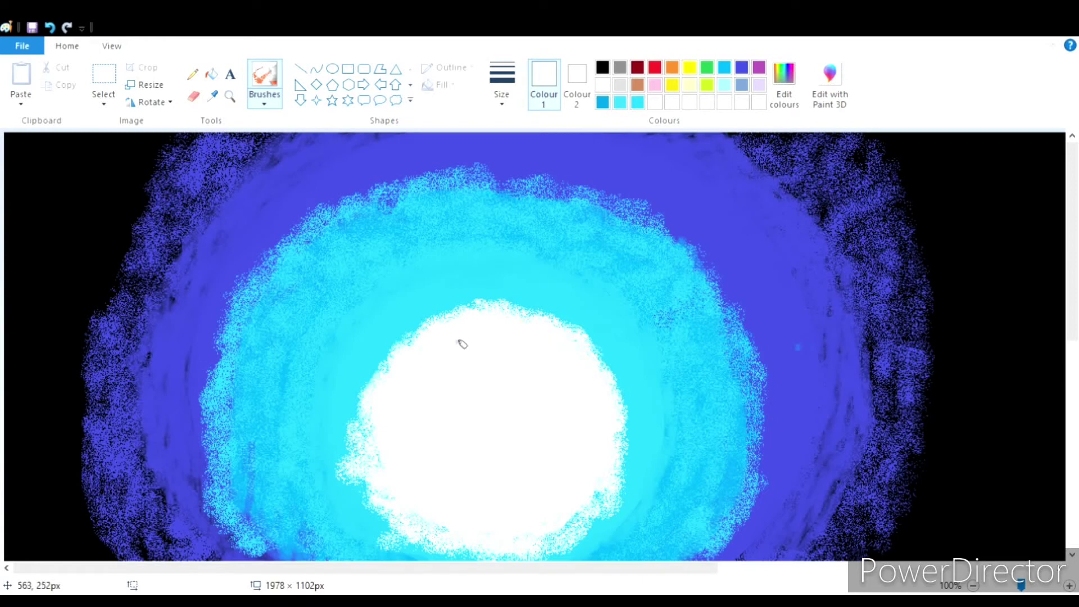
drag(462, 344, 414, 328)
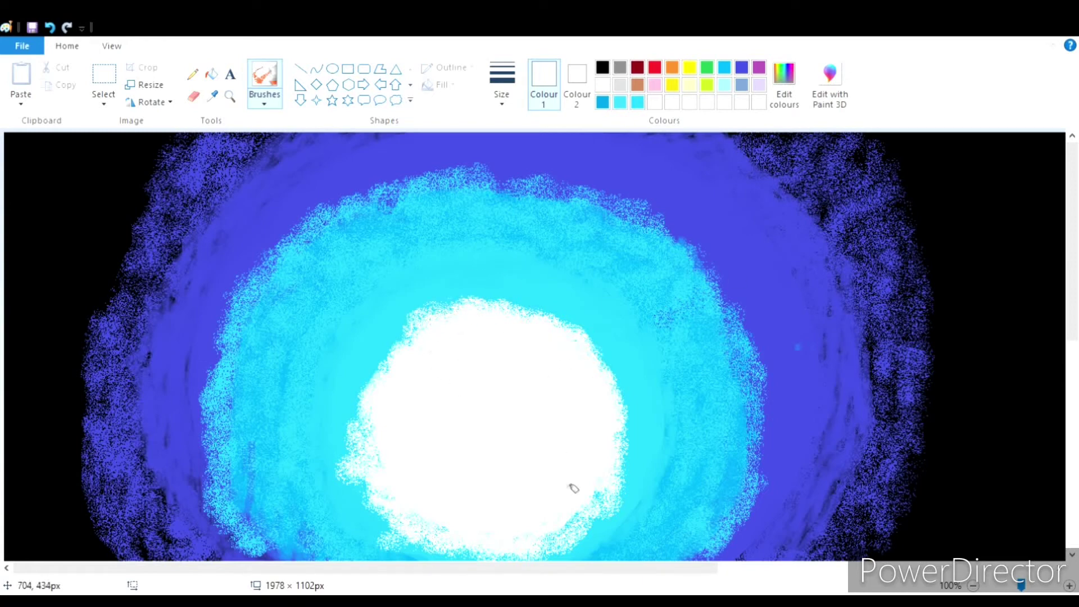
mouse_move(574, 488)
mouse_down()
mouse_move(603, 513)
mouse_move(596, 529)
mouse_up()
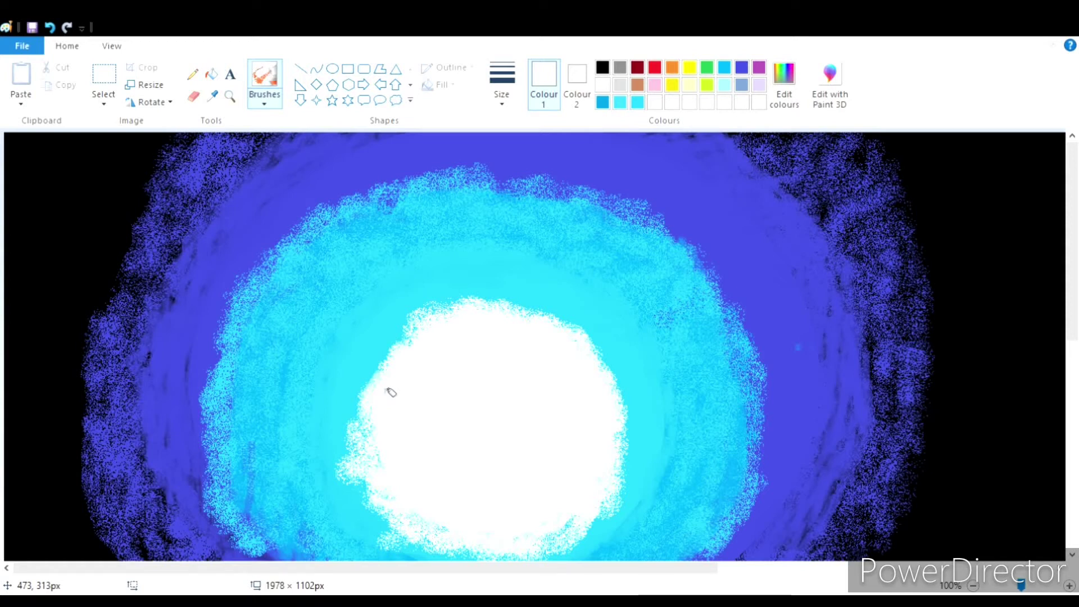
click(104, 79)
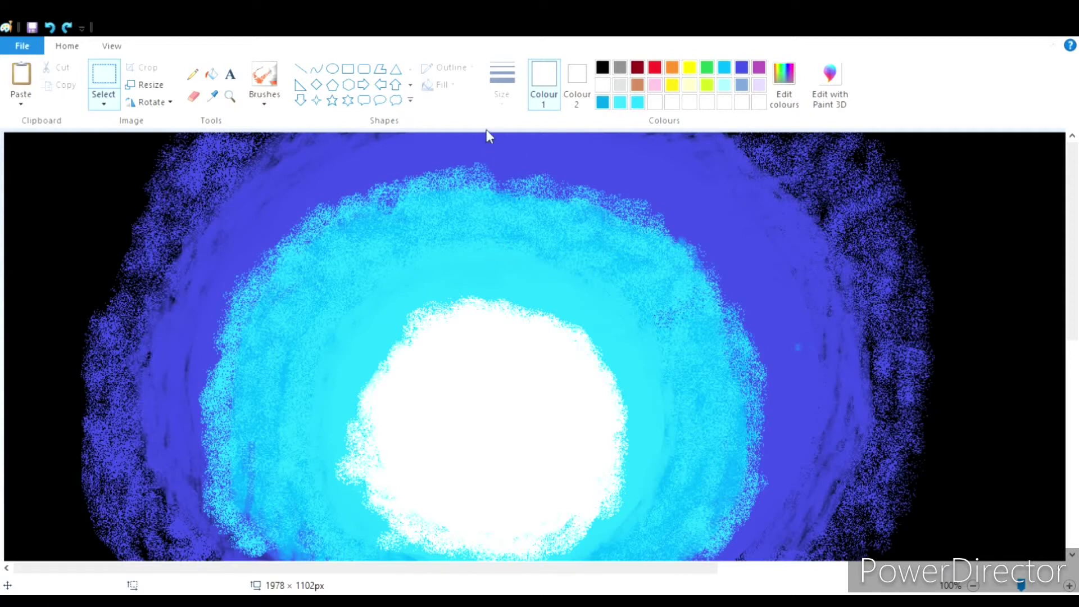
Copy the left half of the portal, flip it horizontally, and place it as the right half.
drag(488, 134, 489, 561)
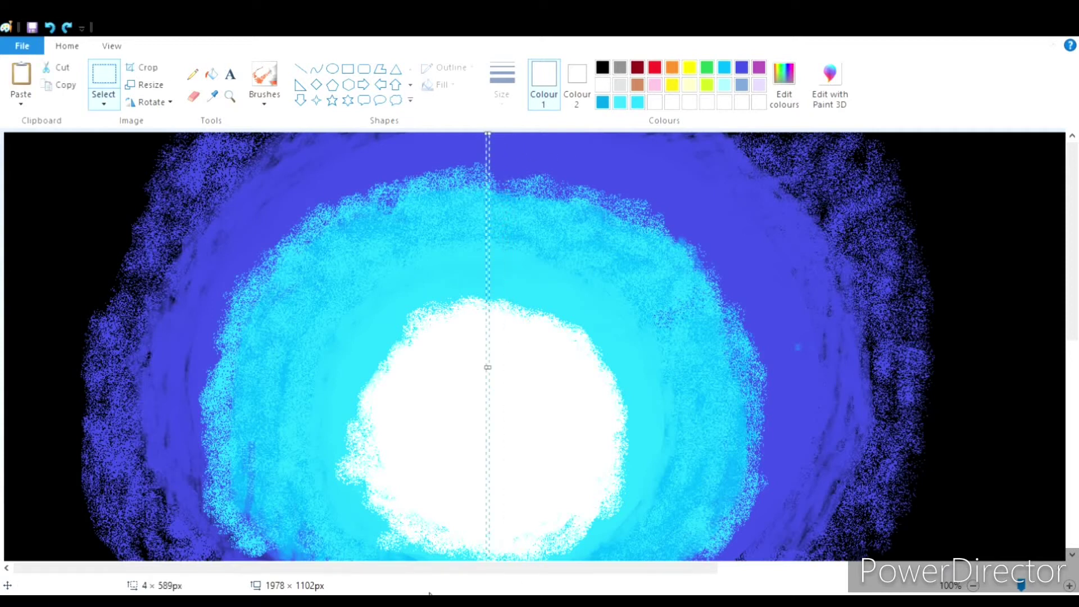
key(Delete)
click(50, 27)
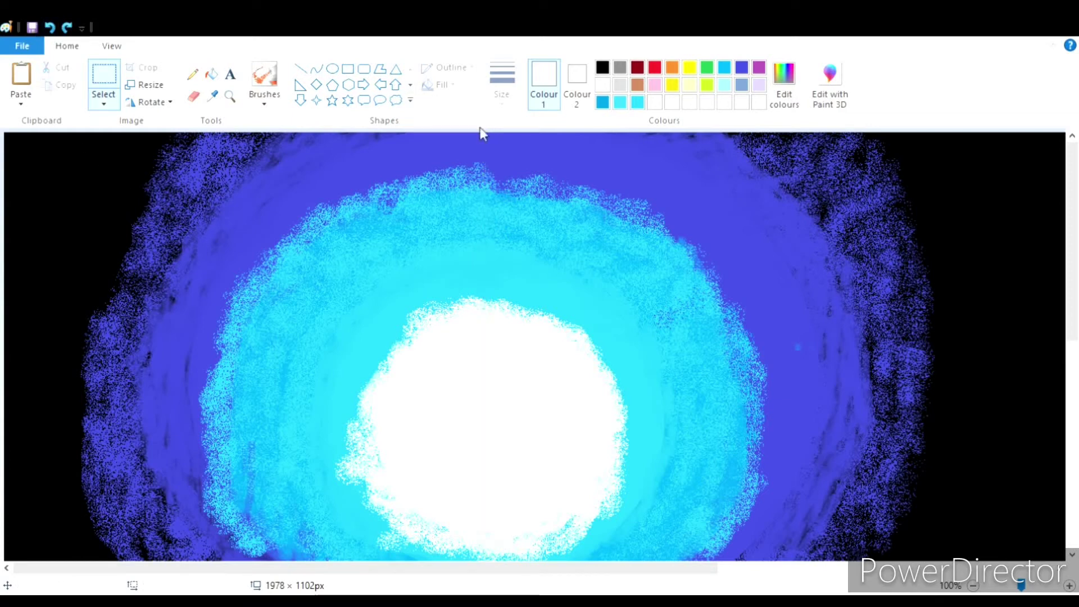
mouse_move(485, 133)
mouse_down()
mouse_move(235, 587)
mouse_move(4, 570)
mouse_up()
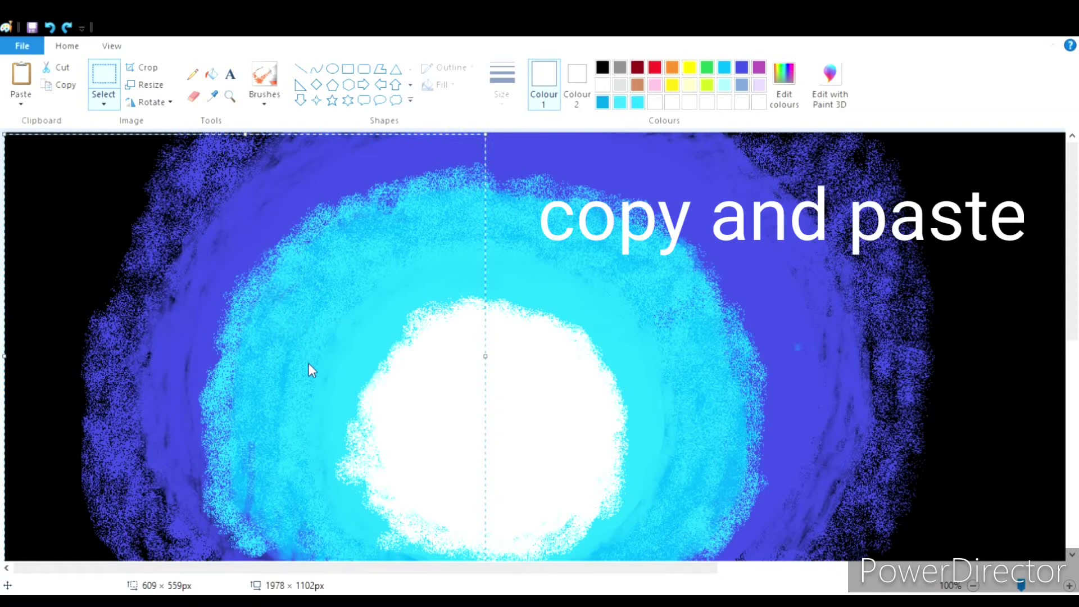
drag(262, 349, 262, 347)
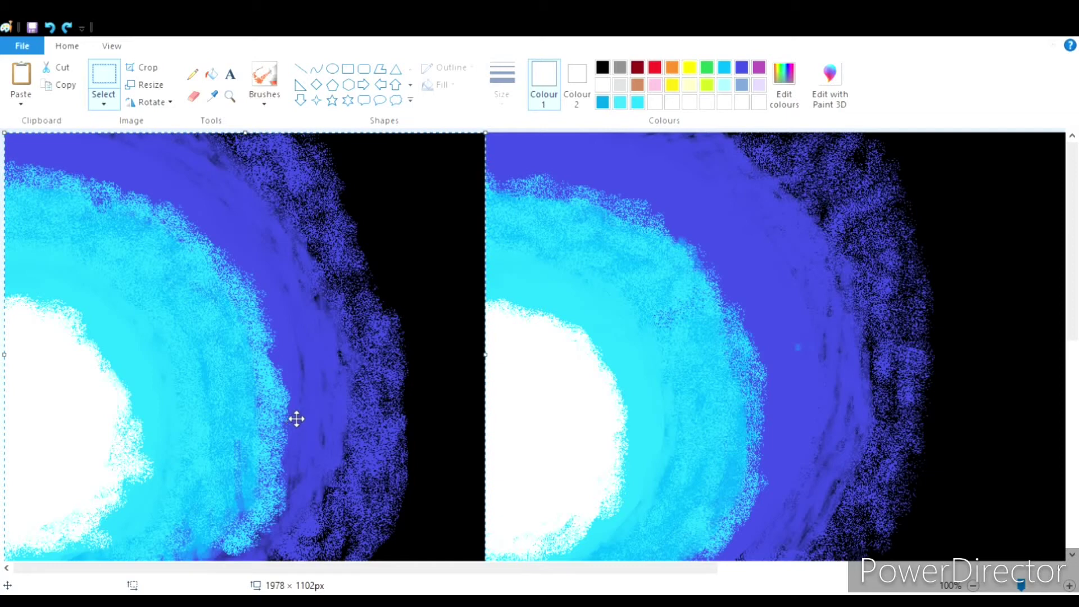
mouse_move(296, 419)
mouse_down()
mouse_move(610, 355)
mouse_move(865, 361)
mouse_move(833, 392)
mouse_move(787, 383)
mouse_move(825, 389)
mouse_up()
click(423, 200)
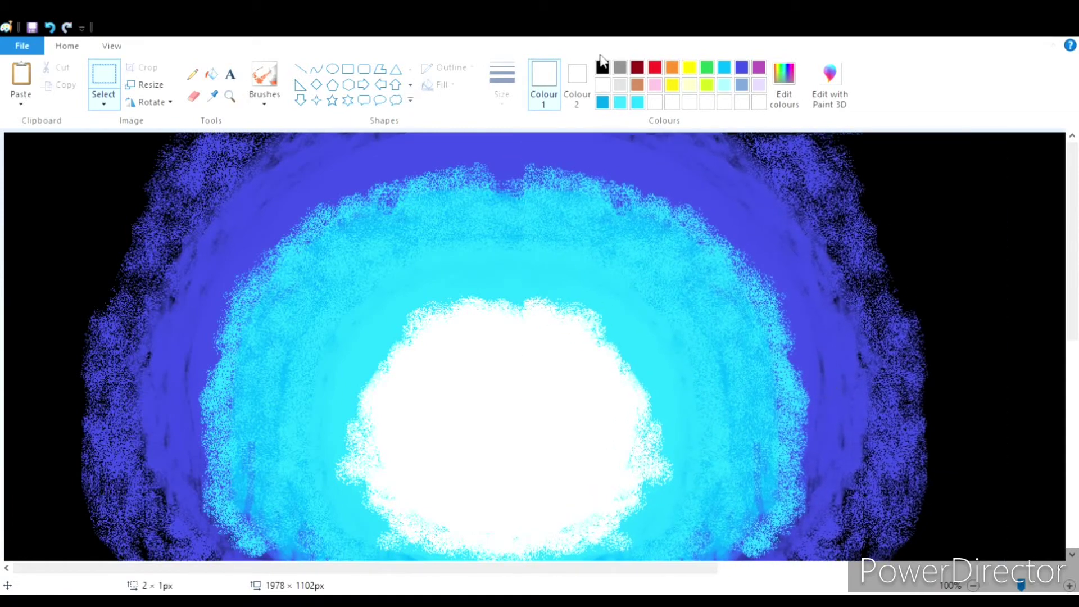
Airbrush light cyan speckles over the top, left and right of the portal's ring.
click(637, 102)
drag(502, 180, 504, 177)
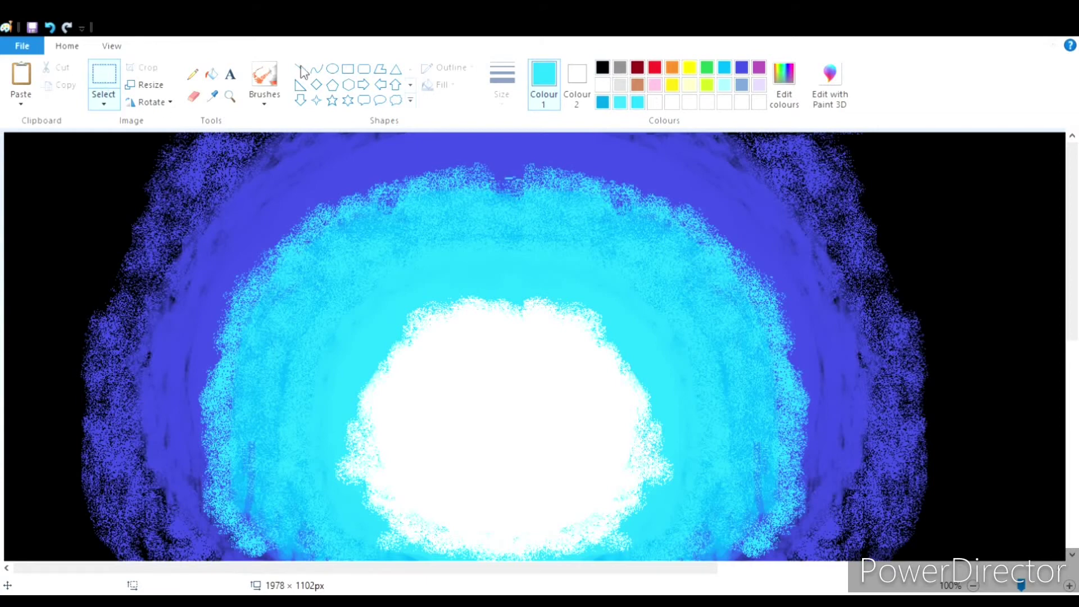
click(264, 79)
mouse_move(435, 187)
mouse_down()
mouse_move(860, 450)
mouse_move(781, 293)
mouse_move(440, 161)
mouse_move(285, 187)
mouse_move(270, 281)
mouse_move(226, 268)
mouse_move(217, 398)
mouse_move(164, 374)
mouse_move(202, 506)
mouse_move(471, 153)
mouse_up()
mouse_move(695, 176)
mouse_down()
mouse_move(477, 169)
mouse_move(204, 248)
mouse_move(149, 234)
mouse_move(126, 403)
mouse_move(180, 556)
mouse_move(140, 470)
mouse_move(79, 495)
mouse_move(585, 169)
mouse_move(733, 224)
mouse_move(877, 494)
mouse_move(846, 557)
mouse_move(911, 385)
mouse_move(883, 281)
mouse_up()
mouse_move(292, 185)
mouse_down()
mouse_move(199, 286)
mouse_move(198, 260)
mouse_move(263, 233)
mouse_move(242, 168)
mouse_up()
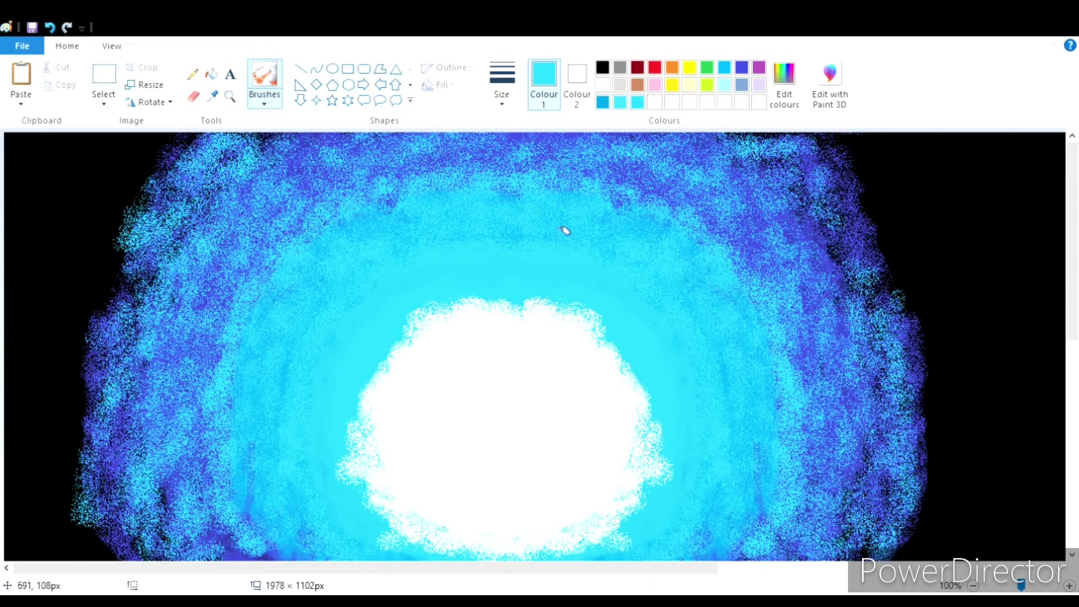
Spray blue speckles on the ring's top-right and nearby black area, then cyan over the dark right side.
click(747, 68)
mouse_move(855, 169)
mouse_down()
mouse_move(896, 174)
mouse_move(865, 261)
mouse_up()
mouse_move(979, 269)
mouse_down()
mouse_move(923, 267)
mouse_move(947, 345)
mouse_move(918, 281)
mouse_move(980, 434)
mouse_move(896, 410)
mouse_move(964, 518)
mouse_move(971, 551)
mouse_move(963, 525)
mouse_move(1065, 306)
mouse_move(1002, 397)
mouse_move(1043, 453)
mouse_move(971, 439)
mouse_move(1053, 163)
mouse_move(1003, 223)
mouse_move(1057, 225)
mouse_move(951, 169)
mouse_move(973, 337)
mouse_move(978, 253)
mouse_up()
click(637, 101)
mouse_move(827, 186)
mouse_down()
mouse_move(826, 146)
mouse_move(896, 306)
mouse_move(945, 544)
mouse_move(970, 243)
mouse_move(976, 352)
mouse_move(935, 362)
mouse_move(1006, 229)
mouse_move(1040, 349)
mouse_move(1014, 308)
mouse_move(944, 371)
mouse_up()
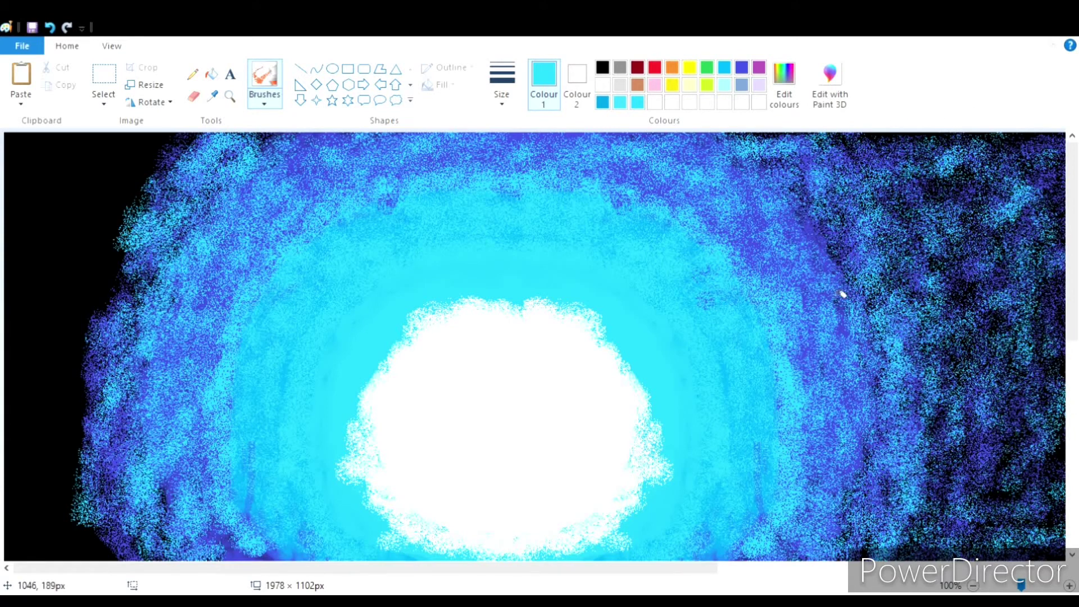
Spray indigo and cyan speckles across the dark left side, undoing the spray on the white centre.
click(742, 68)
mouse_move(100, 226)
mouse_down()
mouse_move(43, 185)
mouse_move(149, 159)
mouse_move(79, 386)
mouse_move(24, 419)
mouse_move(87, 198)
mouse_move(12, 549)
mouse_move(65, 308)
mouse_move(217, 229)
mouse_up()
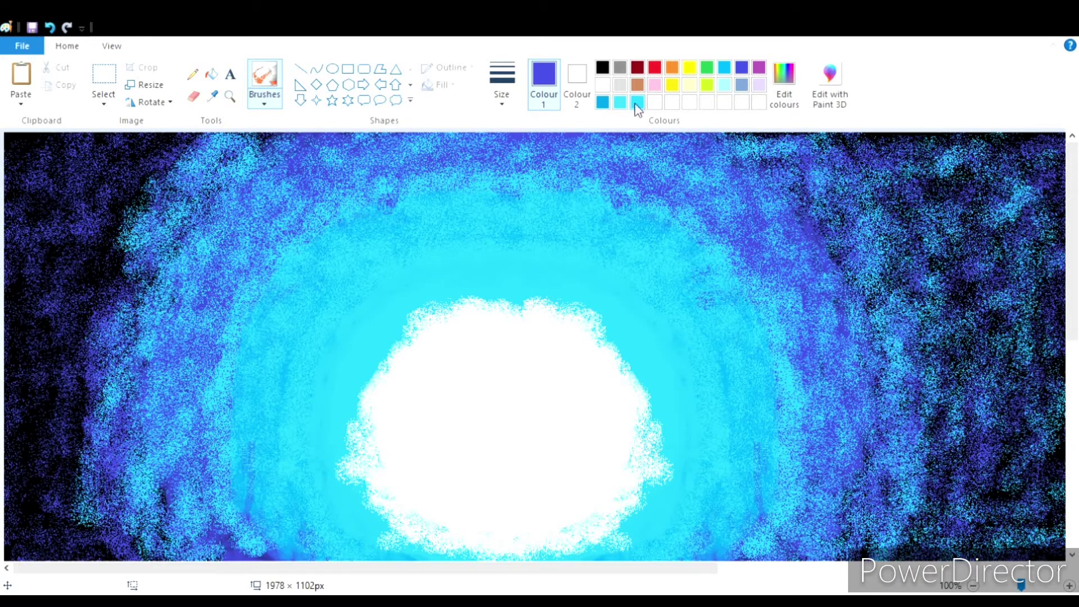
mouse_move(68, 316)
mouse_down()
mouse_move(67, 222)
mouse_move(118, 171)
mouse_move(192, 130)
mouse_move(191, 188)
mouse_move(106, 282)
mouse_move(70, 292)
mouse_move(168, 137)
mouse_move(53, 344)
mouse_move(73, 536)
mouse_move(94, 446)
mouse_move(79, 523)
mouse_up()
click(620, 102)
mouse_move(416, 352)
mouse_down()
mouse_move(521, 341)
mouse_move(446, 325)
mouse_move(396, 343)
mouse_move(404, 386)
mouse_move(494, 371)
mouse_up()
click(50, 27)
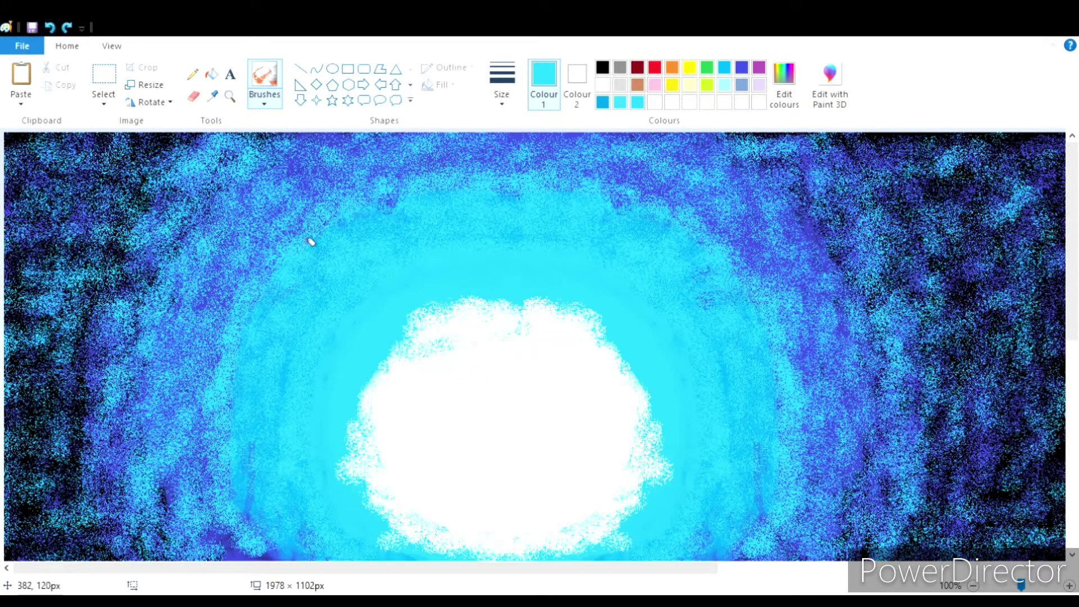
Draw a white oval over the glowing centre and nudge it slightly left and down.
click(335, 69)
click(602, 85)
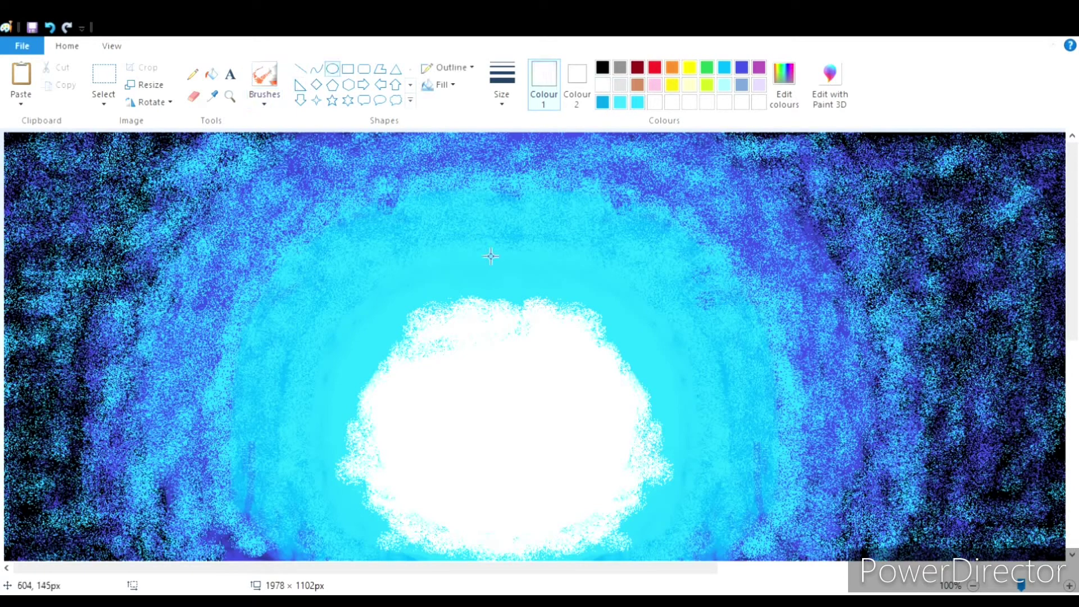
drag(424, 351, 459, 373)
click(51, 28)
drag(396, 332, 597, 544)
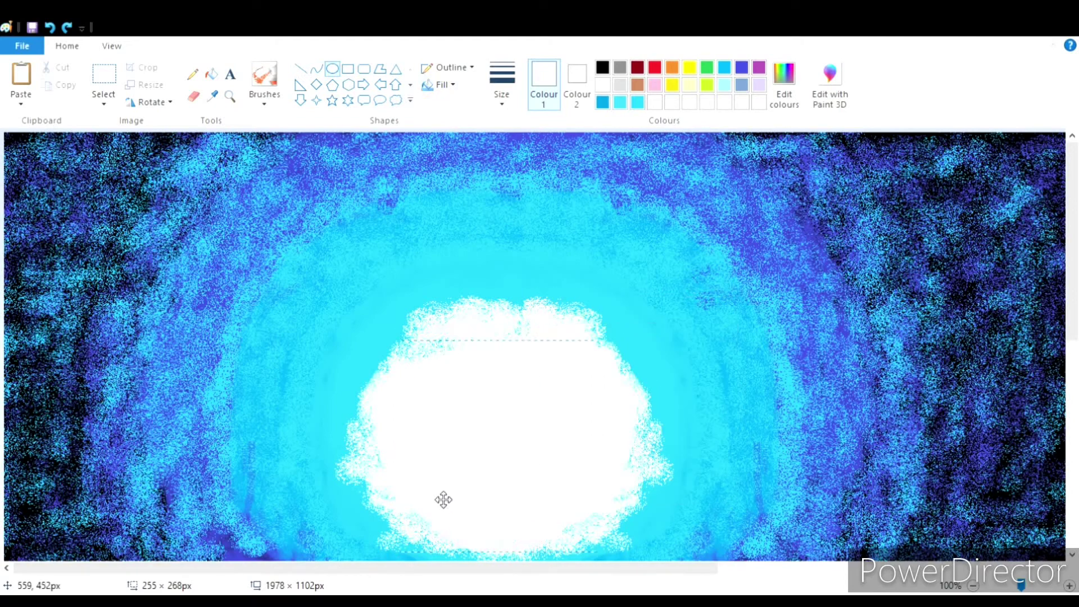
drag(453, 491, 447, 494)
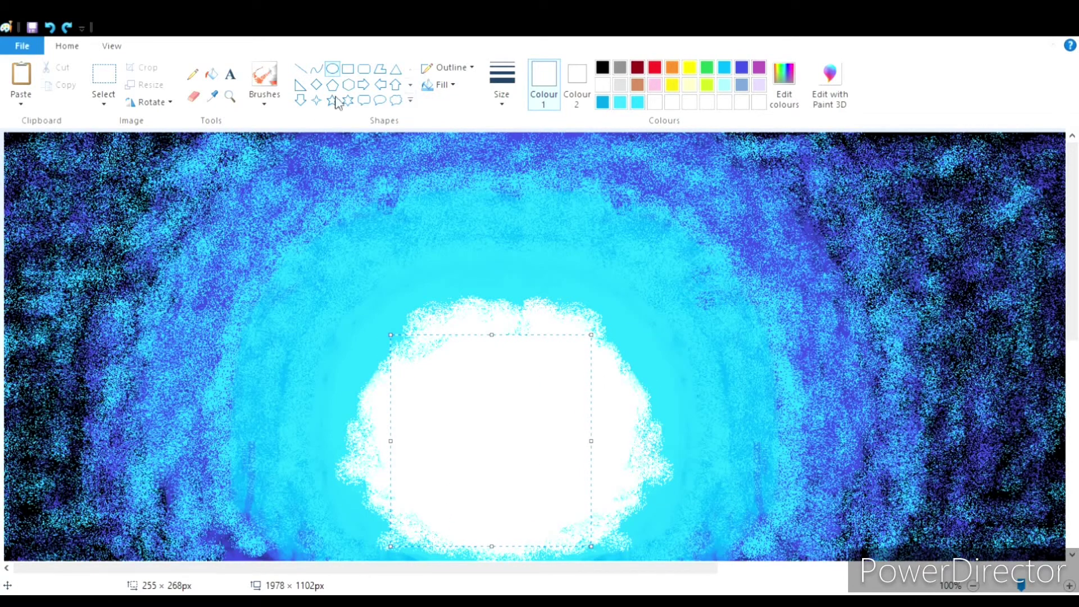
Airbrush cyan over the white centre's left edge, top and middle, undoing stray strokes.
click(264, 78)
click(638, 101)
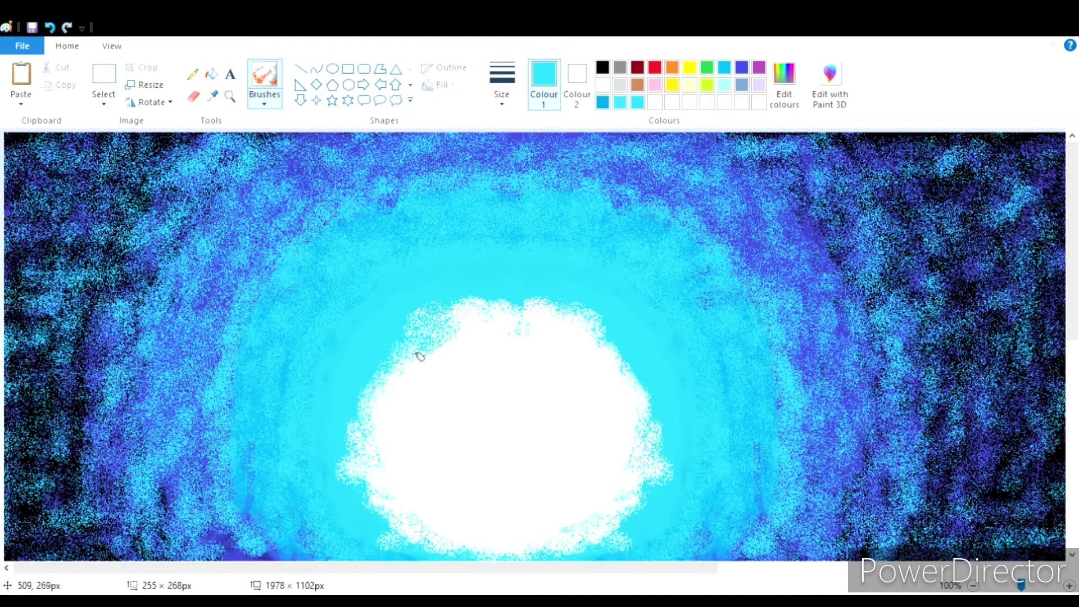
mouse_move(419, 355)
mouse_down()
mouse_move(379, 456)
mouse_move(442, 567)
mouse_up()
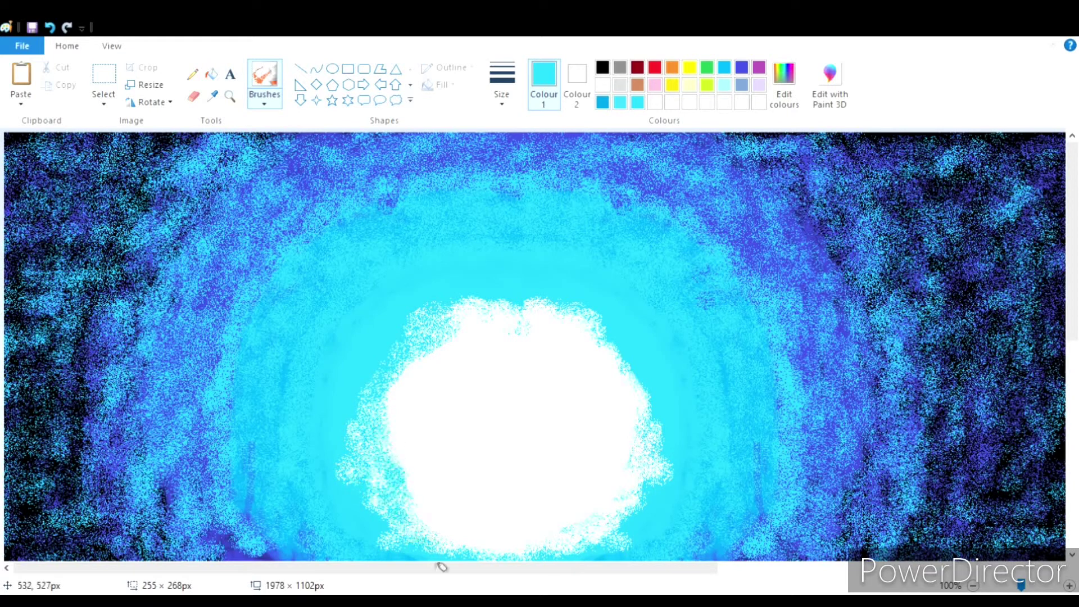
click(48, 28)
click(66, 28)
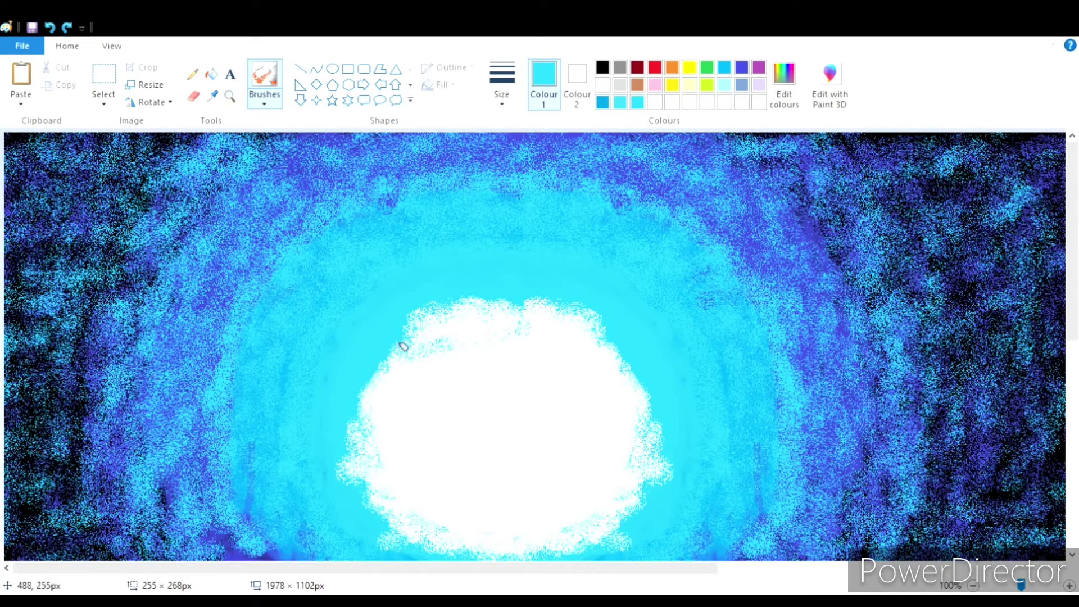
mouse_move(403, 345)
mouse_down()
mouse_move(410, 378)
mouse_move(388, 473)
mouse_move(402, 468)
mouse_move(492, 520)
mouse_move(634, 511)
mouse_move(646, 386)
mouse_move(603, 453)
mouse_move(444, 325)
mouse_move(619, 390)
mouse_move(357, 352)
mouse_move(437, 345)
mouse_move(443, 325)
mouse_up()
mouse_move(406, 360)
mouse_down()
mouse_move(501, 312)
mouse_move(568, 343)
mouse_move(585, 409)
mouse_move(507, 433)
mouse_move(525, 450)
mouse_move(395, 420)
mouse_move(330, 510)
mouse_move(385, 459)
mouse_move(438, 449)
mouse_move(551, 484)
mouse_move(513, 400)
mouse_move(513, 457)
mouse_move(534, 440)
mouse_up()
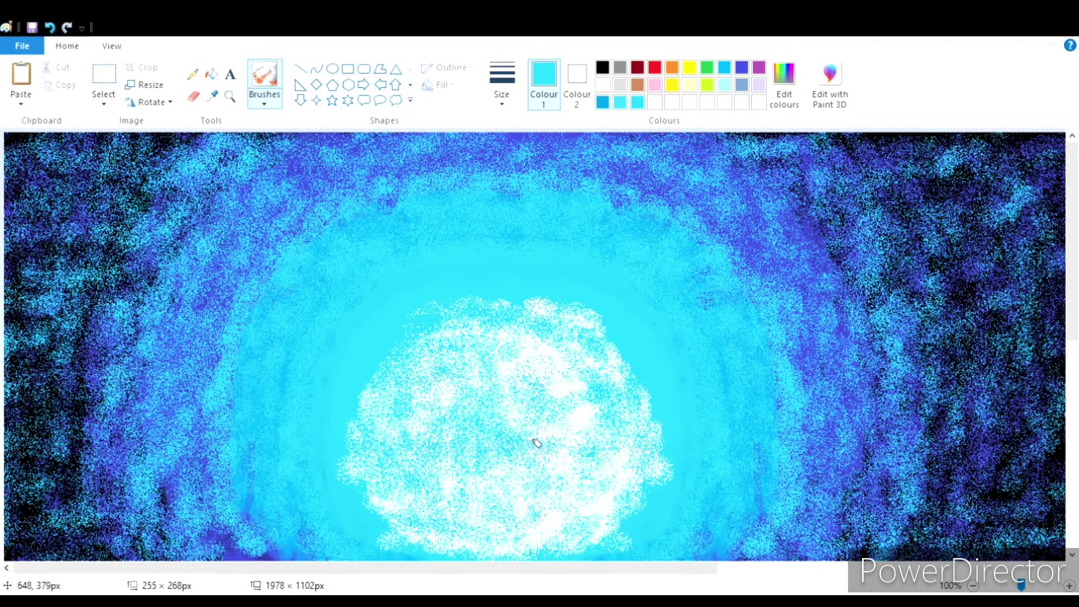
Draw a solid white circle over the centre and shift it up and left.
click(332, 68)
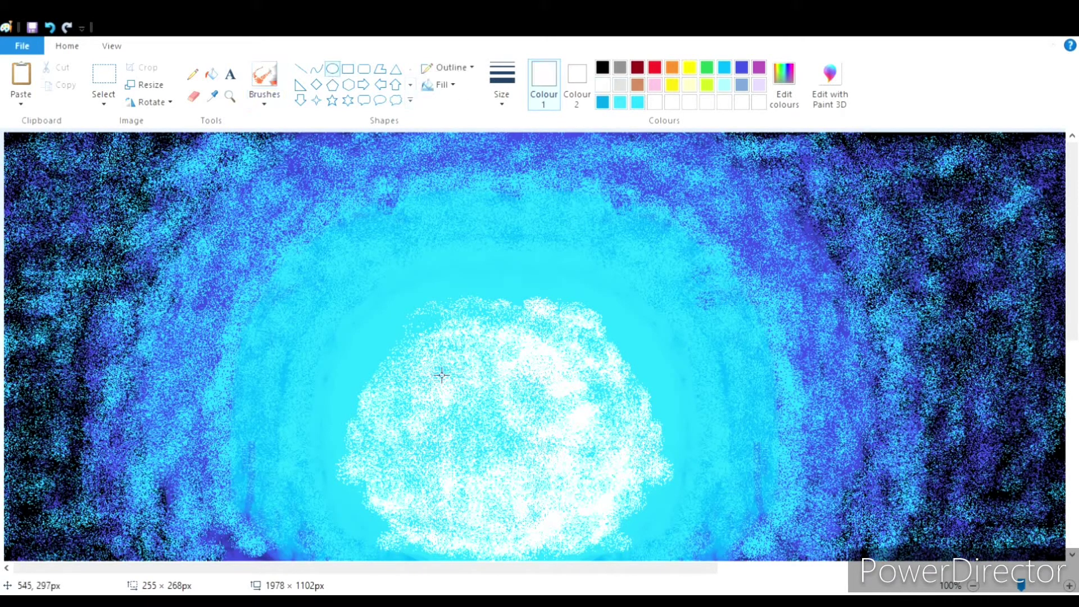
drag(425, 353, 618, 552)
drag(526, 467, 509, 453)
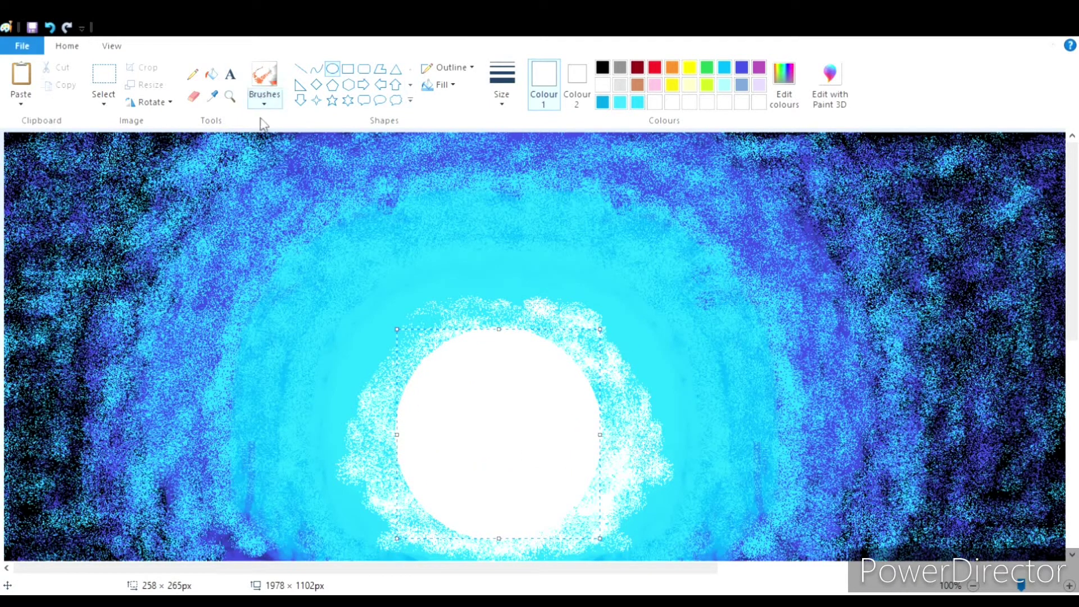
click(264, 76)
click(703, 72)
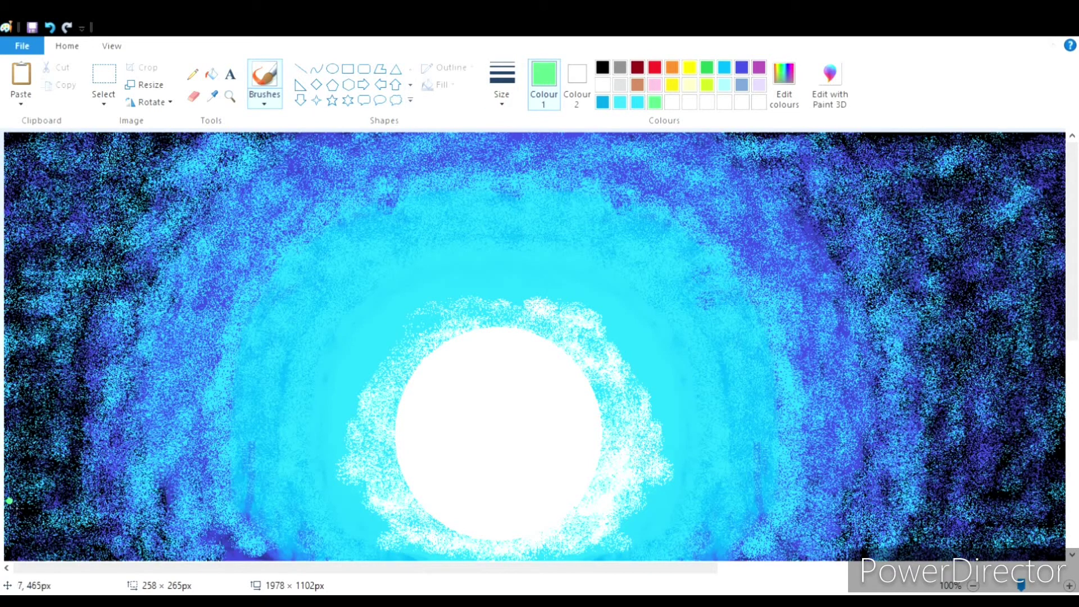
Brush a light-green band from the left edge across the bottom of the canvas.
drag(9, 501, 25, 501)
mouse_move(89, 504)
mouse_down()
mouse_move(344, 498)
mouse_move(491, 518)
mouse_move(1065, 467)
mouse_up()
mouse_move(248, 554)
mouse_down()
mouse_move(271, 554)
mouse_move(169, 525)
mouse_move(186, 508)
mouse_move(84, 540)
mouse_up()
drag(1019, 585, 1026, 584)
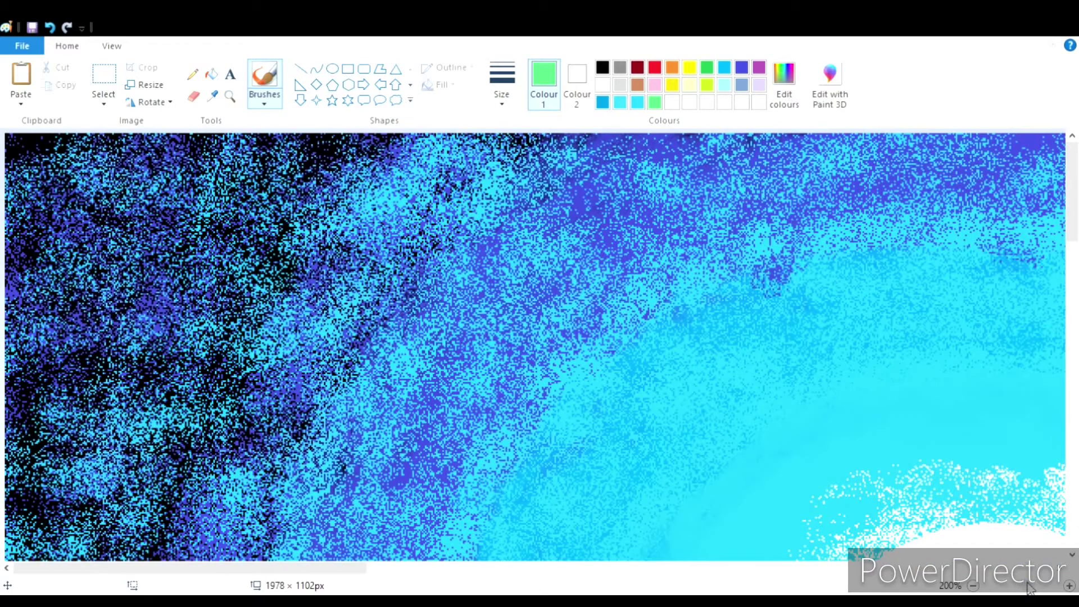
scroll(534, 346, down, 5)
drag(574, 483, 200, 485)
Fill the black and cyan gaps in the green band, extending it to the right edge.
mouse_move(444, 425)
mouse_down()
mouse_move(246, 462)
mouse_move(59, 444)
mouse_move(16, 394)
mouse_move(38, 349)
mouse_move(134, 341)
mouse_move(163, 319)
mouse_move(73, 357)
mouse_move(3, 413)
mouse_up()
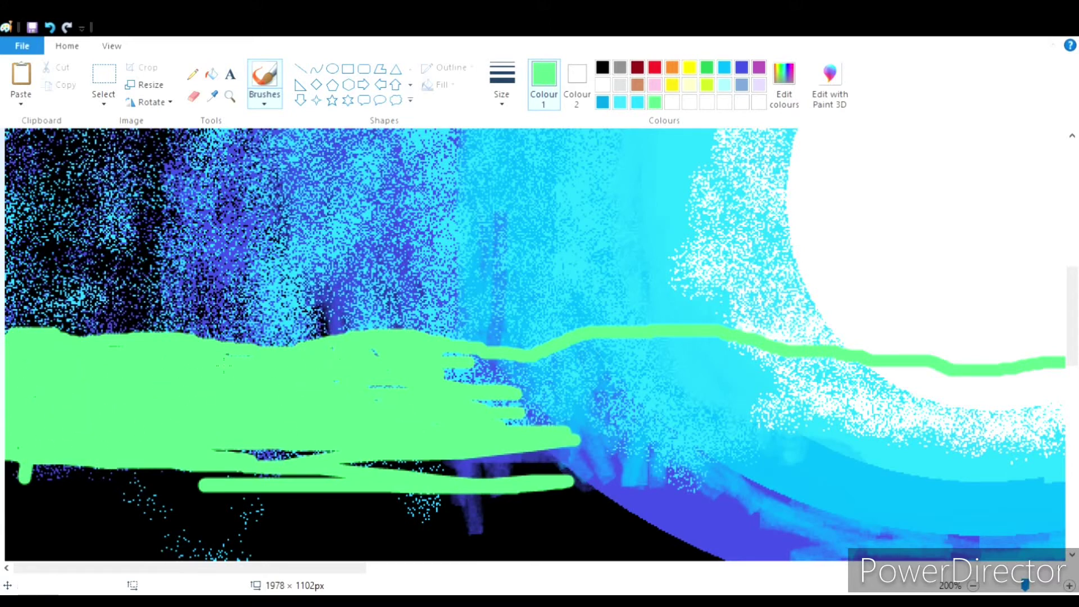
drag(224, 364, 354, 489)
drag(213, 456, 327, 432)
mouse_move(429, 347)
mouse_down()
mouse_move(657, 427)
mouse_move(680, 464)
mouse_move(618, 450)
mouse_up()
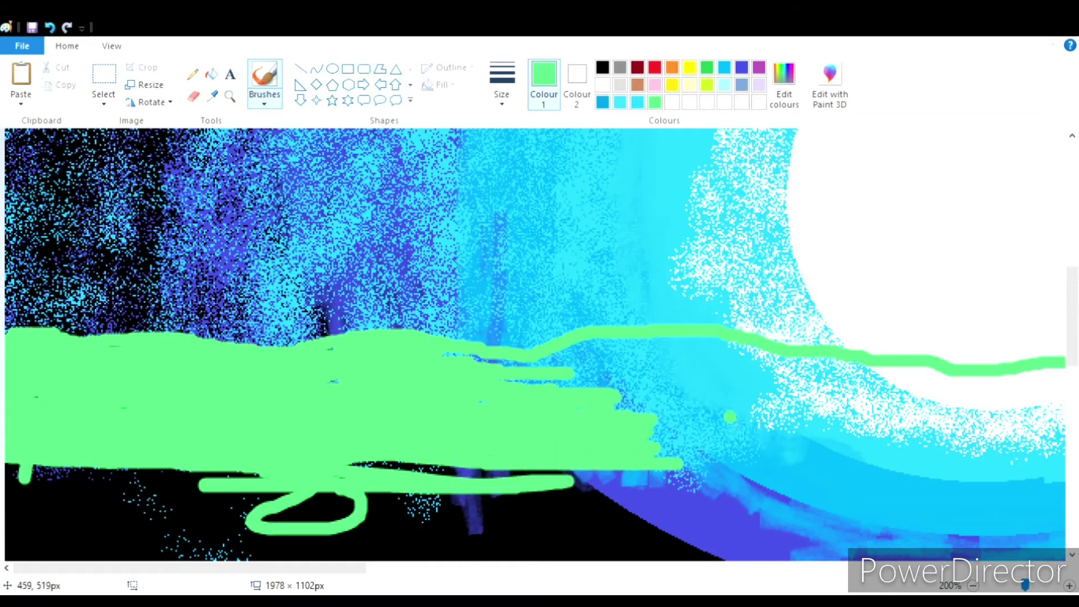
mouse_move(651, 413)
mouse_down()
mouse_move(525, 393)
mouse_move(524, 371)
mouse_move(609, 378)
mouse_move(439, 387)
mouse_up()
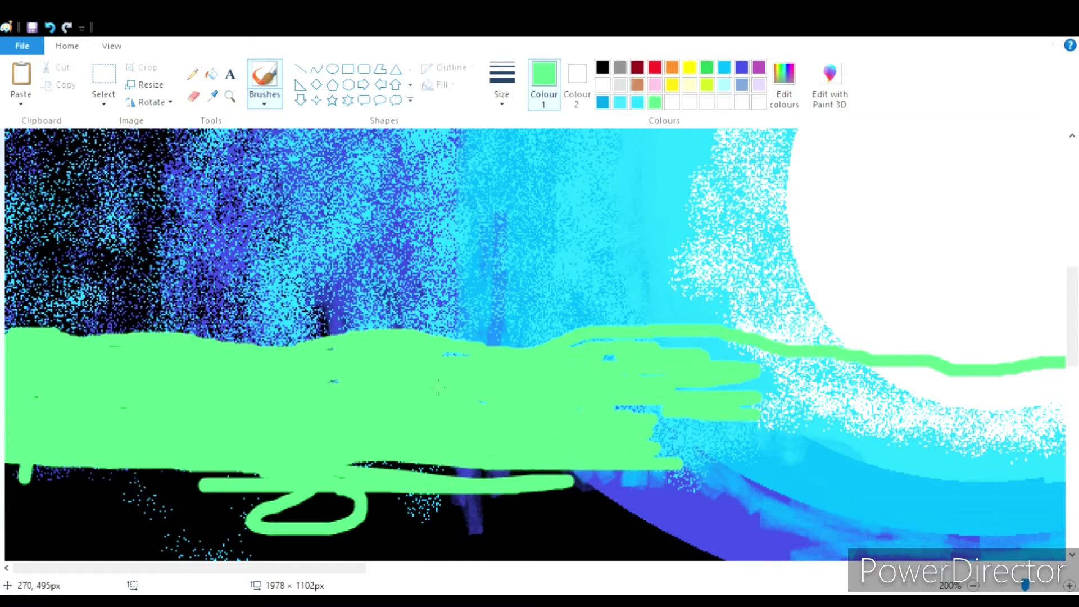
drag(652, 344, 776, 358)
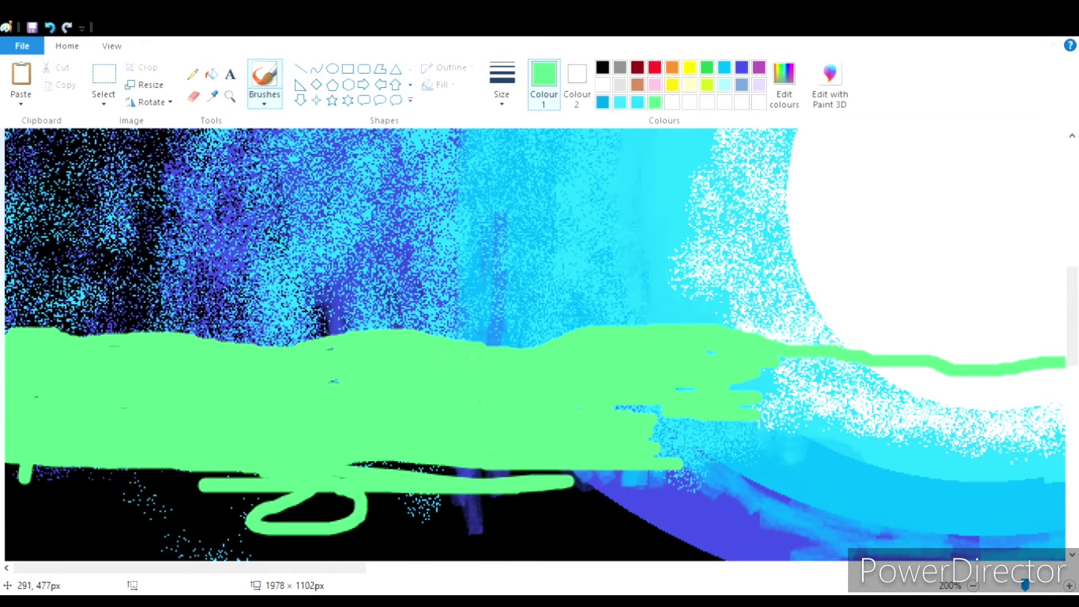
drag(657, 459, 658, 415)
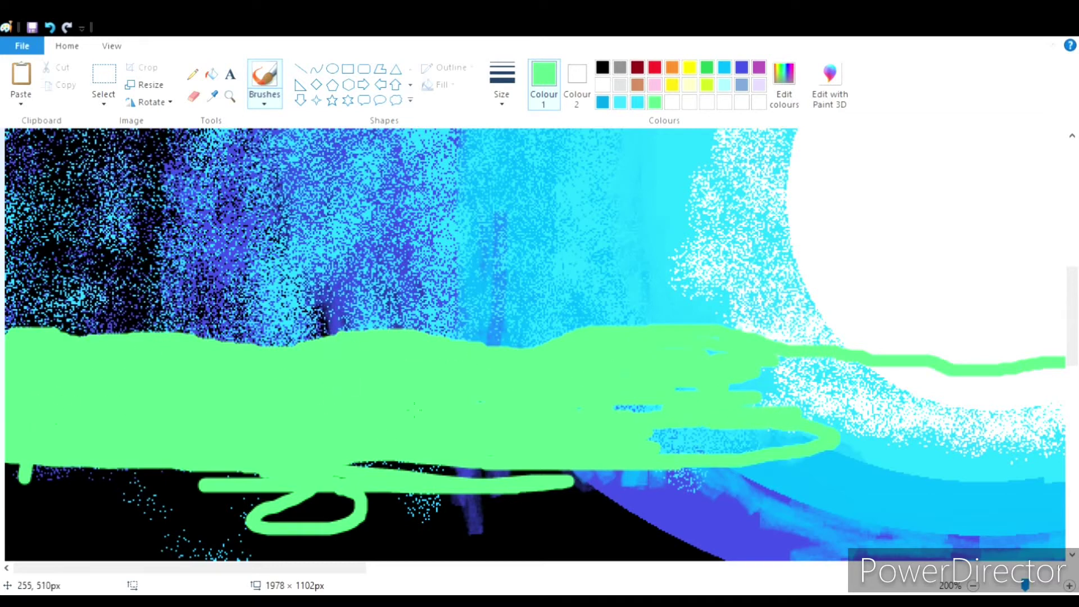
mouse_move(594, 389)
mouse_down()
mouse_move(820, 433)
mouse_move(625, 390)
mouse_up()
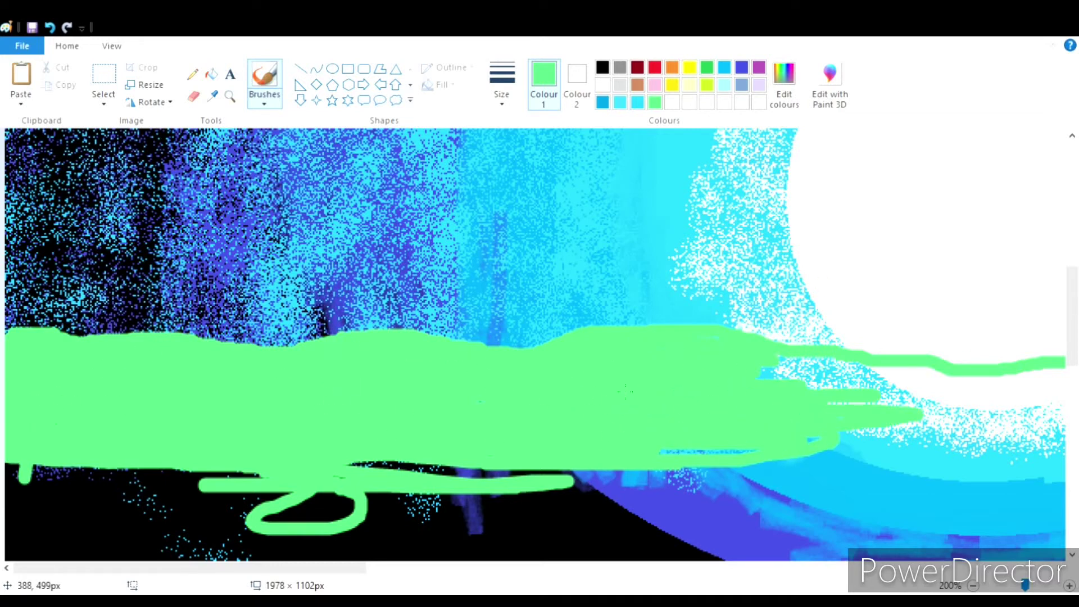
mouse_move(775, 363)
mouse_down()
mouse_move(992, 380)
mouse_move(831, 402)
mouse_up()
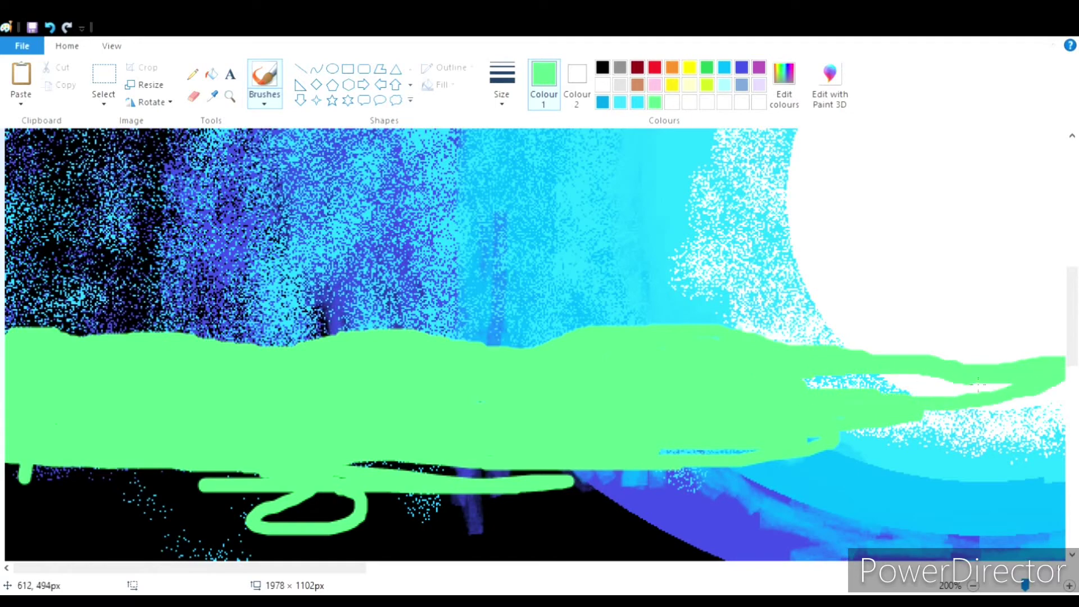
drag(978, 386, 887, 425)
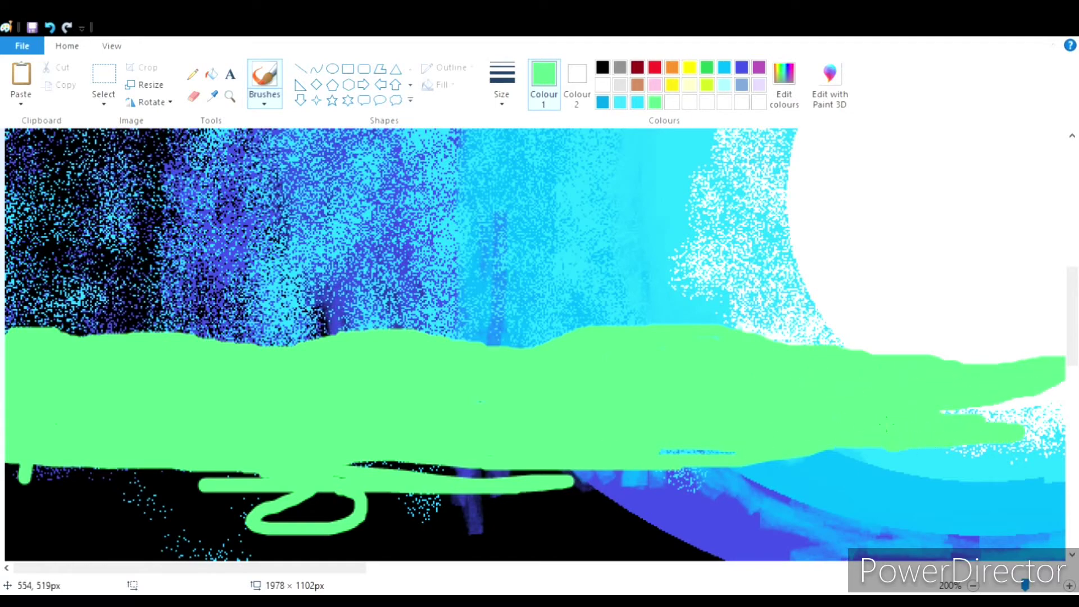
drag(955, 413, 1040, 450)
drag(330, 569, 635, 593)
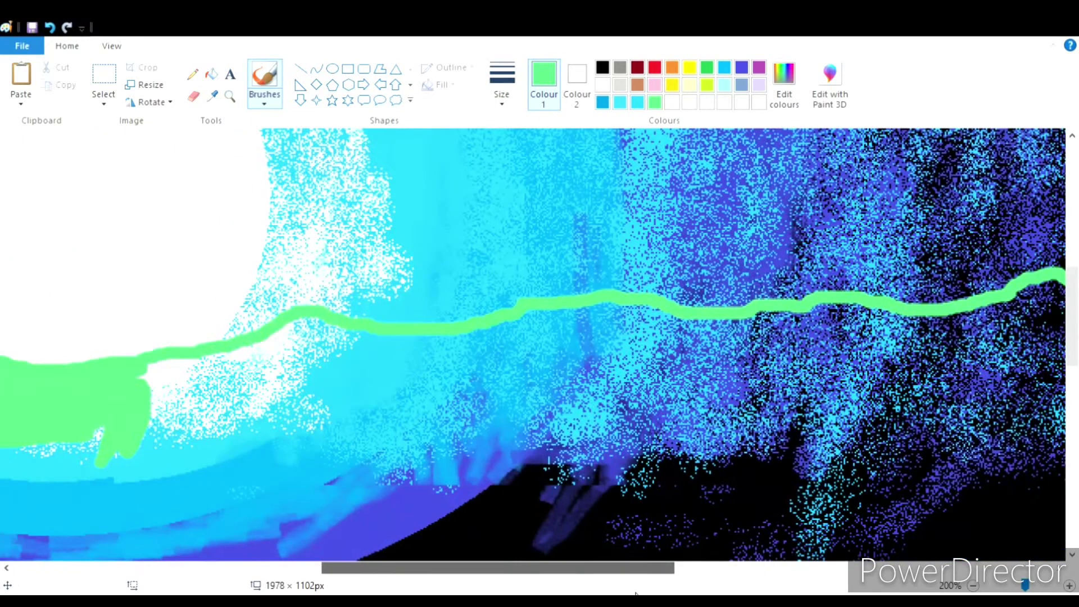
Widen the ground with long green strokes, undoing the stray diagonal ones.
mouse_move(147, 371)
mouse_down()
mouse_move(264, 364)
mouse_move(278, 378)
mouse_up()
drag(146, 419, 303, 419)
drag(56, 456, 1063, 447)
drag(894, 385, 574, 430)
drag(664, 405, 236, 388)
mouse_move(388, 365)
mouse_down()
mouse_move(281, 362)
mouse_move(292, 326)
mouse_up()
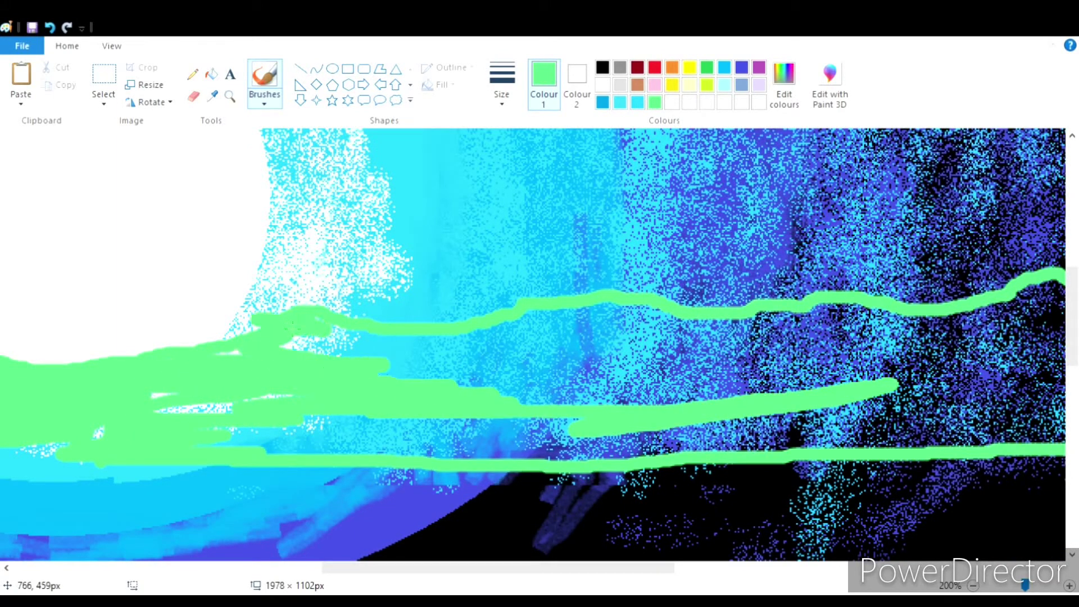
click(49, 28)
Repaint green on the left and stretch the green mass rightward, covering the blue strip below.
drag(303, 365, 500, 373)
mouse_move(225, 354)
mouse_down()
mouse_move(342, 338)
mouse_move(320, 326)
mouse_up()
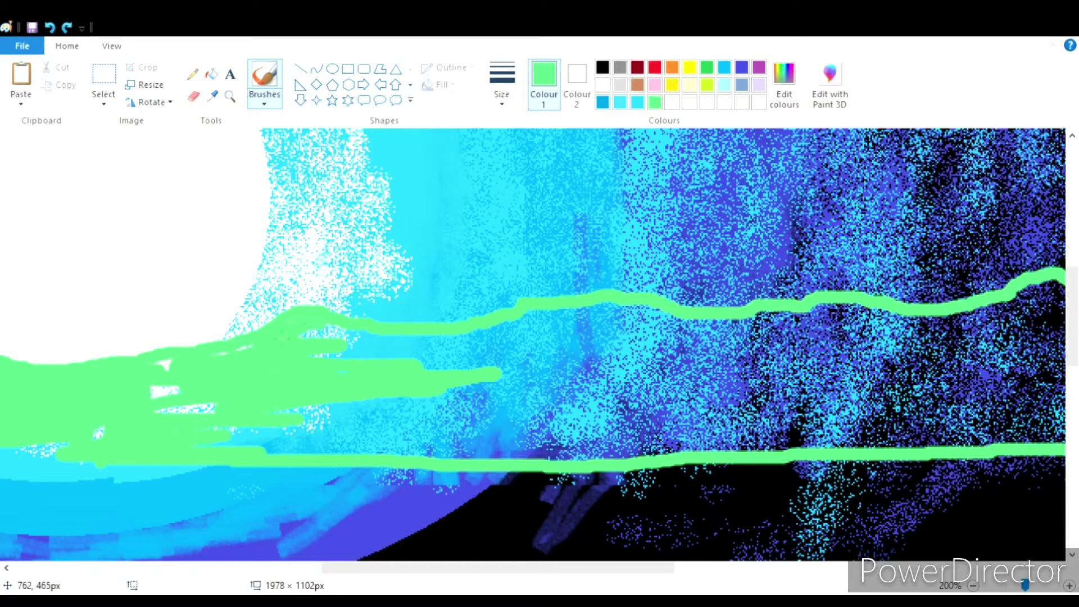
drag(202, 433, 246, 410)
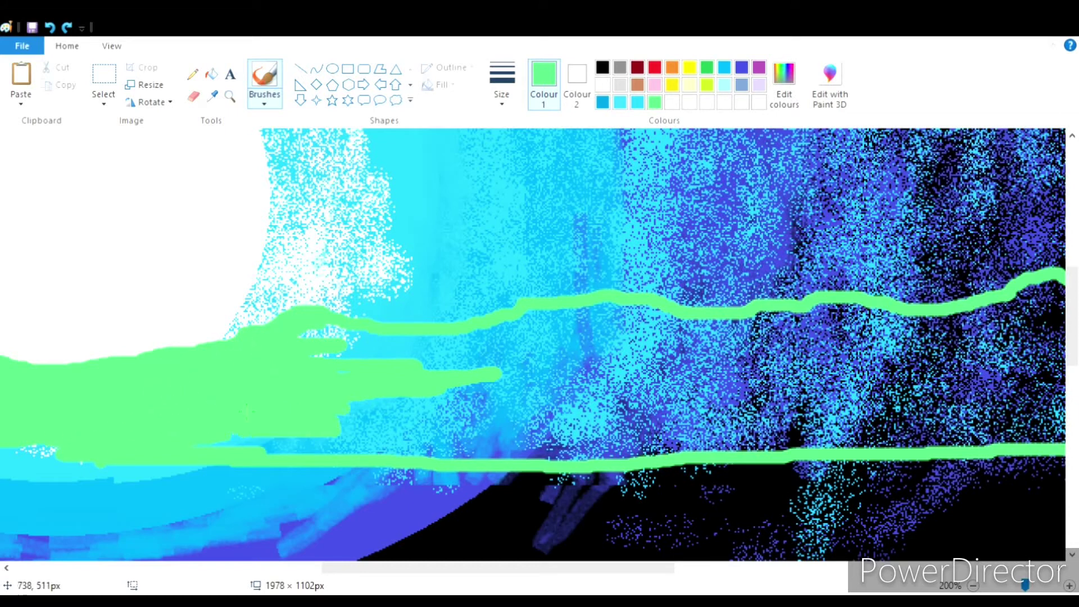
drag(328, 446, 433, 414)
drag(354, 394, 508, 387)
mouse_move(326, 332)
mouse_down()
mouse_move(447, 354)
mouse_move(554, 331)
mouse_up()
mouse_move(427, 371)
mouse_down()
mouse_move(869, 388)
mouse_move(989, 360)
mouse_up()
drag(506, 349, 652, 340)
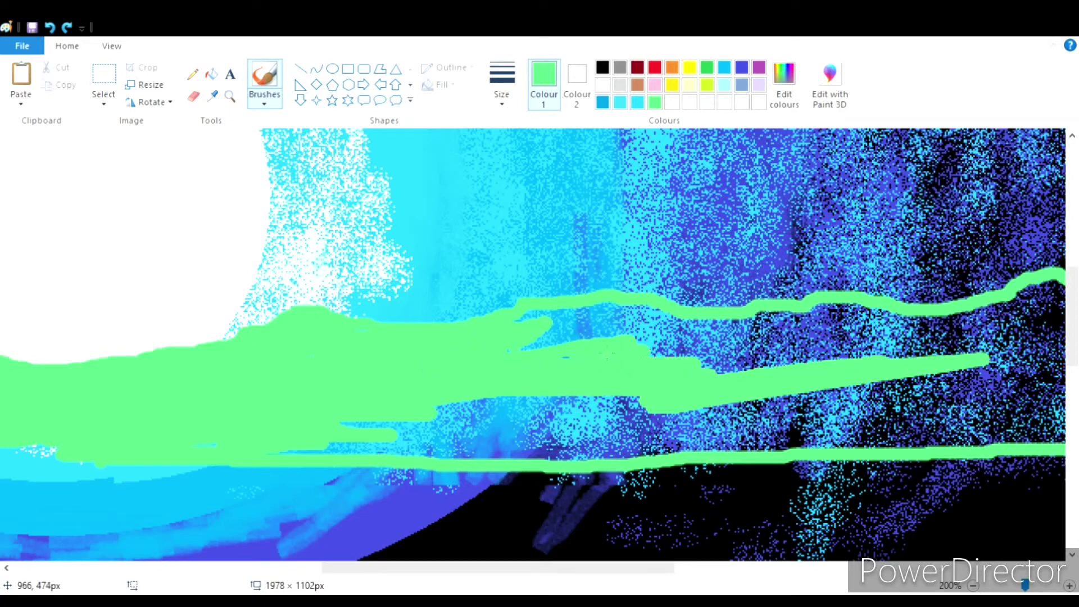
drag(534, 332, 697, 340)
drag(522, 315, 624, 309)
drag(697, 332, 554, 328)
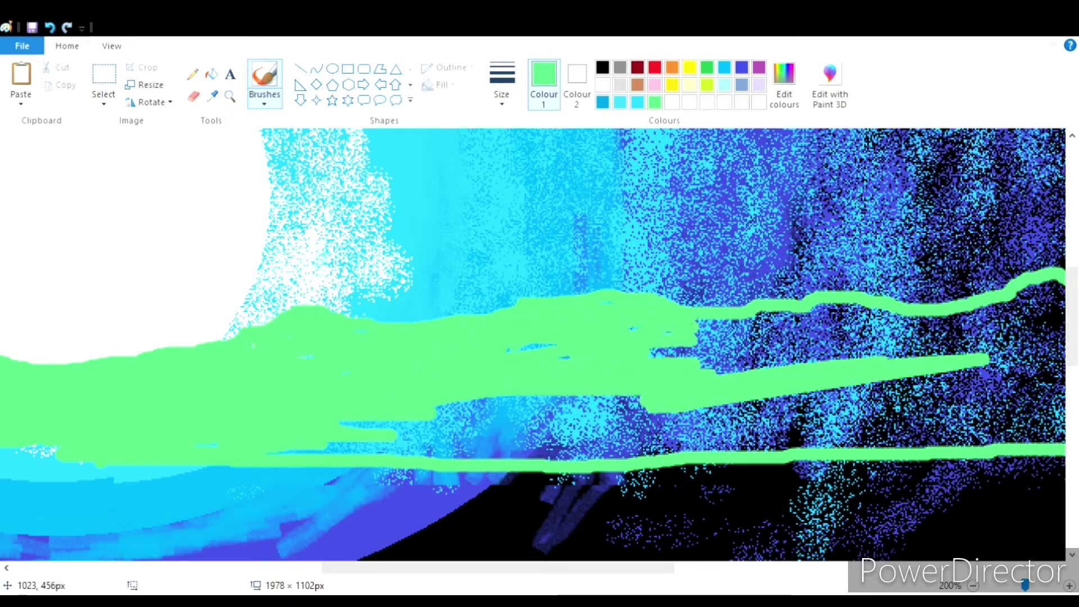
drag(590, 402, 537, 408)
mouse_move(454, 410)
mouse_down()
mouse_move(365, 402)
mouse_move(523, 423)
mouse_move(300, 456)
mouse_up()
Cover the remaining blue and dark gaps across the right half of the green band.
drag(911, 423, 697, 427)
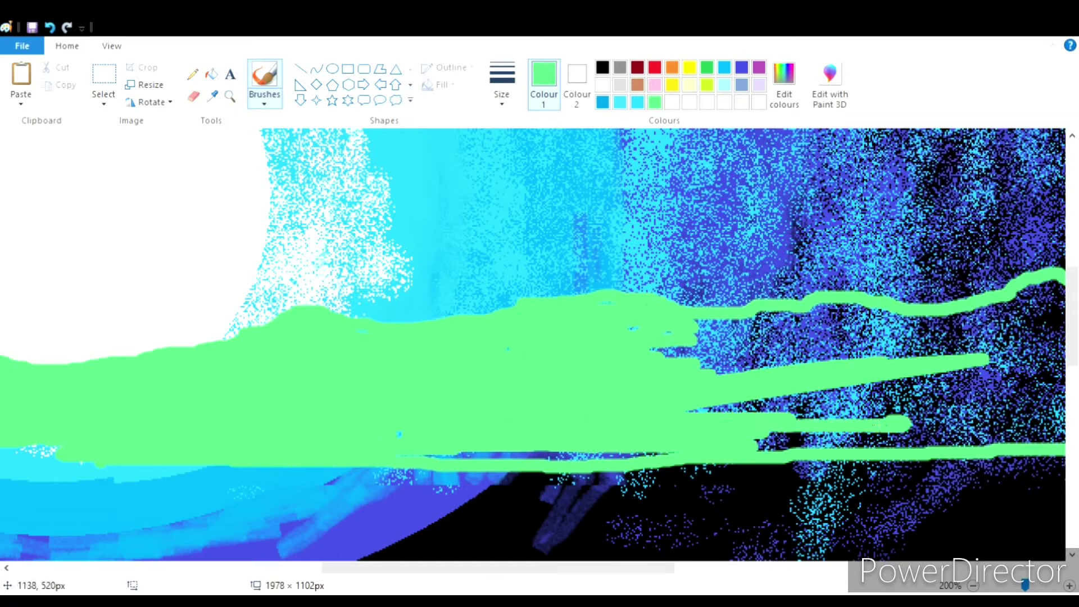
drag(1062, 382, 725, 404)
drag(894, 353, 663, 355)
drag(810, 318, 700, 338)
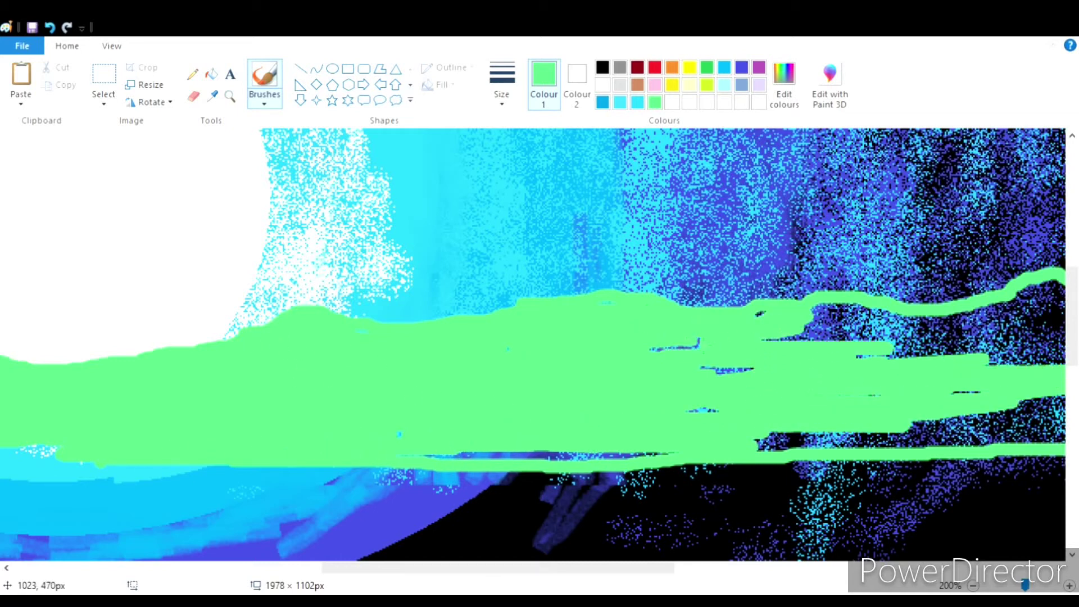
drag(635, 456, 427, 456)
drag(1029, 433, 759, 444)
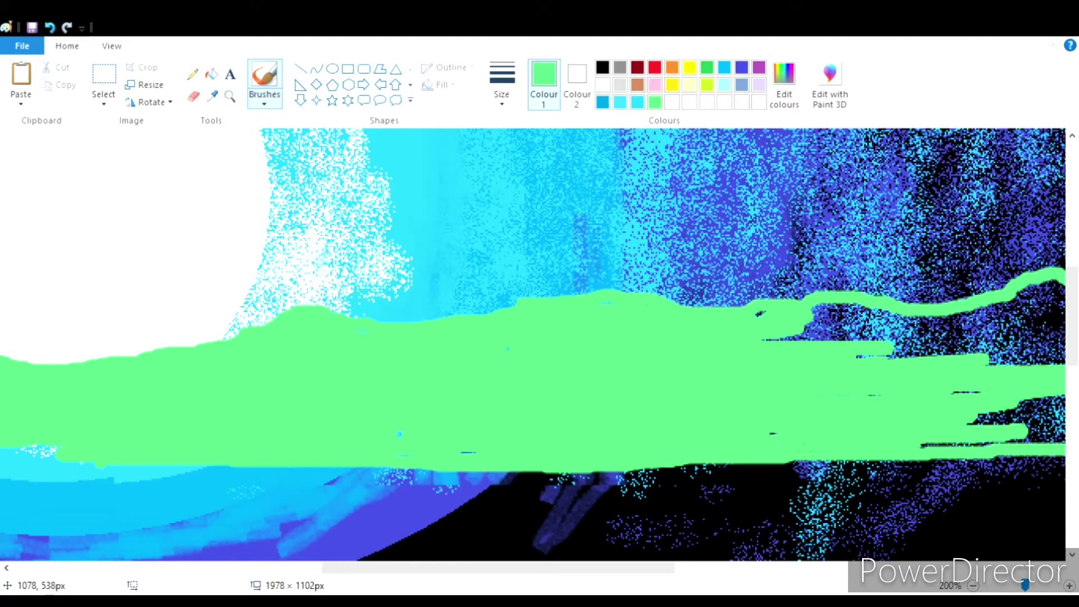
drag(1062, 342, 815, 349)
drag(936, 331, 815, 312)
drag(905, 323, 829, 308)
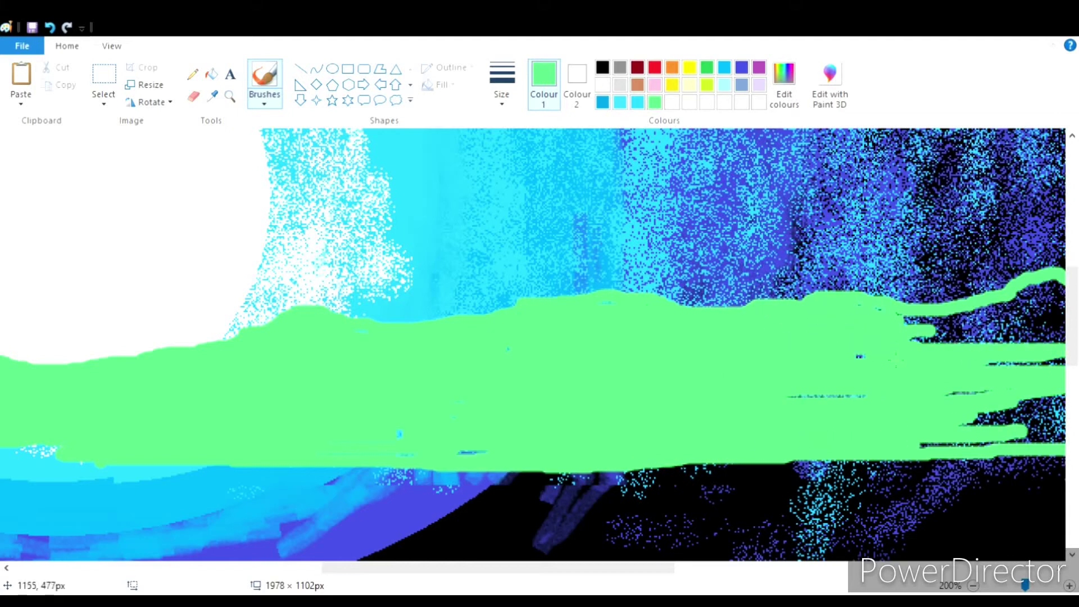
Merge the green strands and cover dark streaks along the grass's right edge.
drag(1062, 364, 1026, 365)
drag(1062, 417, 958, 417)
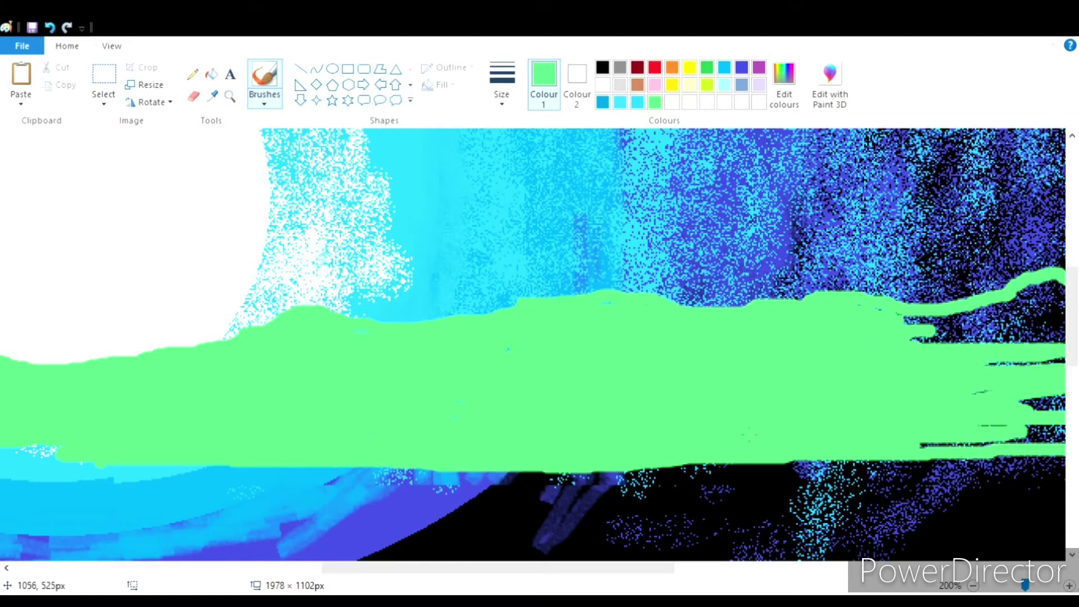
drag(1062, 436, 978, 433)
drag(984, 445, 922, 445)
mouse_move(1007, 338)
mouse_down()
mouse_move(910, 337)
mouse_move(933, 332)
mouse_up()
drag(955, 289, 849, 292)
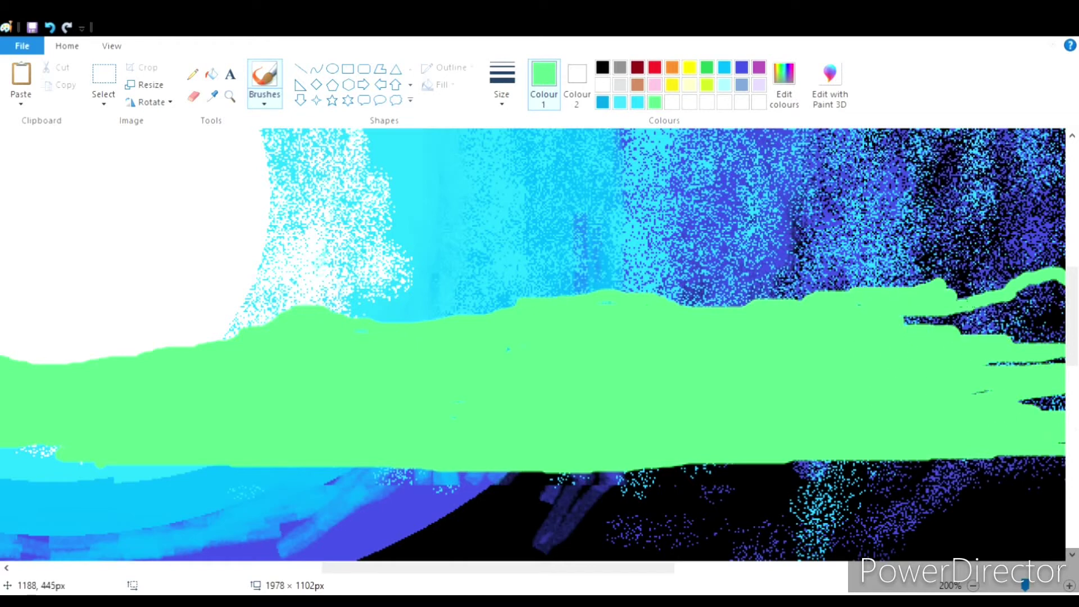
drag(1012, 306, 905, 323)
drag(1028, 329, 1008, 355)
drag(1062, 314, 1015, 315)
drag(1055, 363, 985, 365)
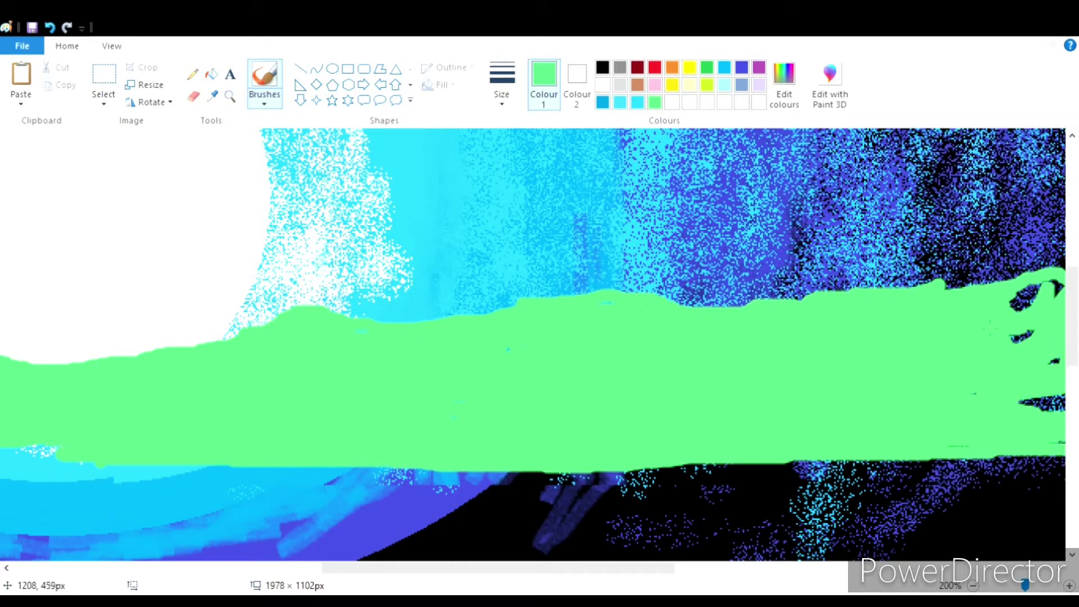
drag(1064, 404, 1017, 403)
drag(1055, 288, 1059, 288)
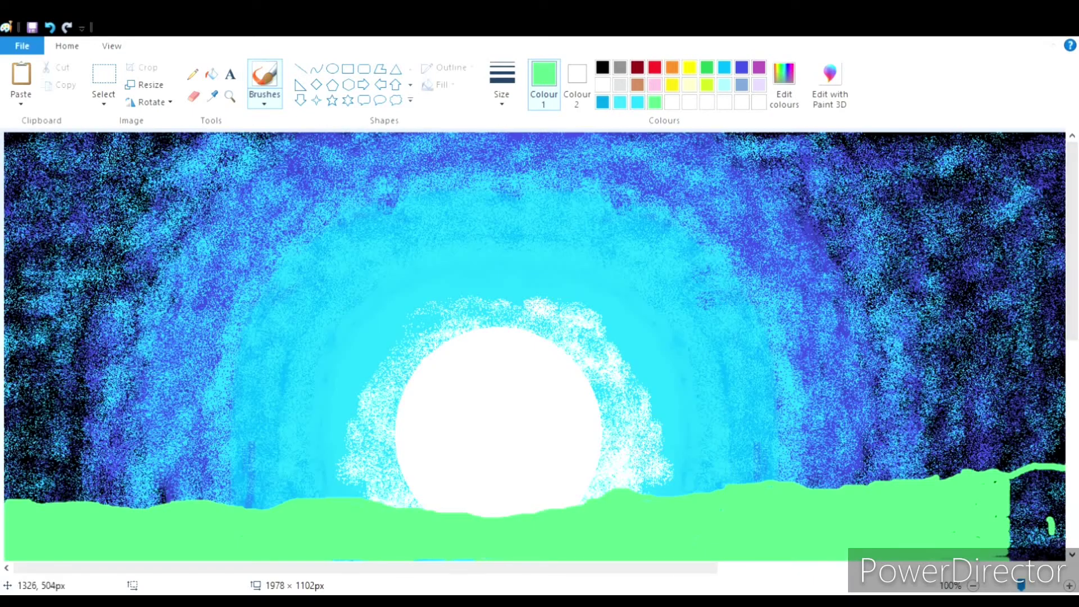
Brush light green over the dark streaks in the grass's bottom-right corner.
mouse_move(1004, 489)
mouse_down()
mouse_move(1030, 532)
mouse_move(1060, 540)
mouse_up()
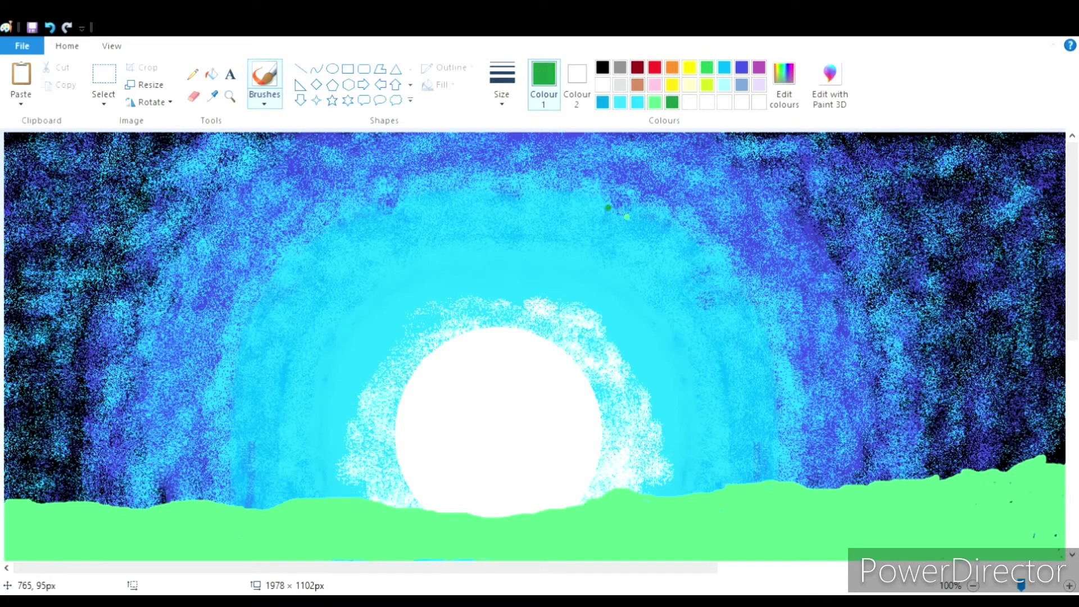
Paint broad dark-green strokes across the grass band.
mouse_move(11, 528)
mouse_down()
mouse_move(185, 540)
mouse_move(709, 534)
mouse_move(1062, 501)
mouse_up()
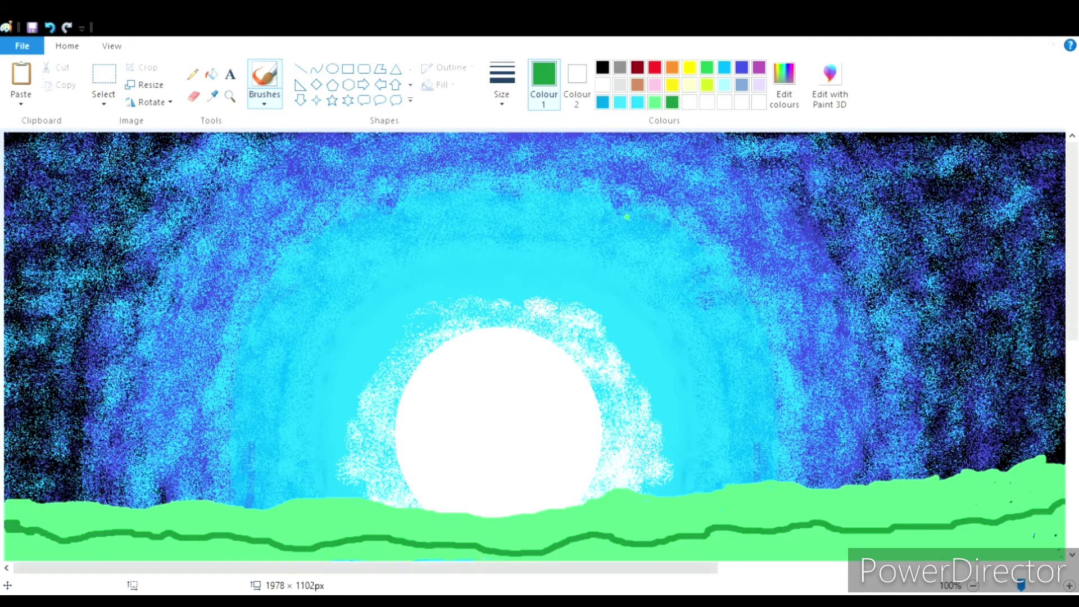
click(1031, 587)
mouse_move(11, 337)
mouse_down()
mouse_move(169, 320)
mouse_move(776, 321)
mouse_move(810, 360)
mouse_up()
drag(360, 568, 612, 568)
drag(51, 314, 405, 326)
drag(124, 360, 722, 337)
mouse_move(612, 362)
mouse_down()
mouse_move(826, 315)
mouse_move(1062, 293)
mouse_up()
drag(663, 366, 1062, 304)
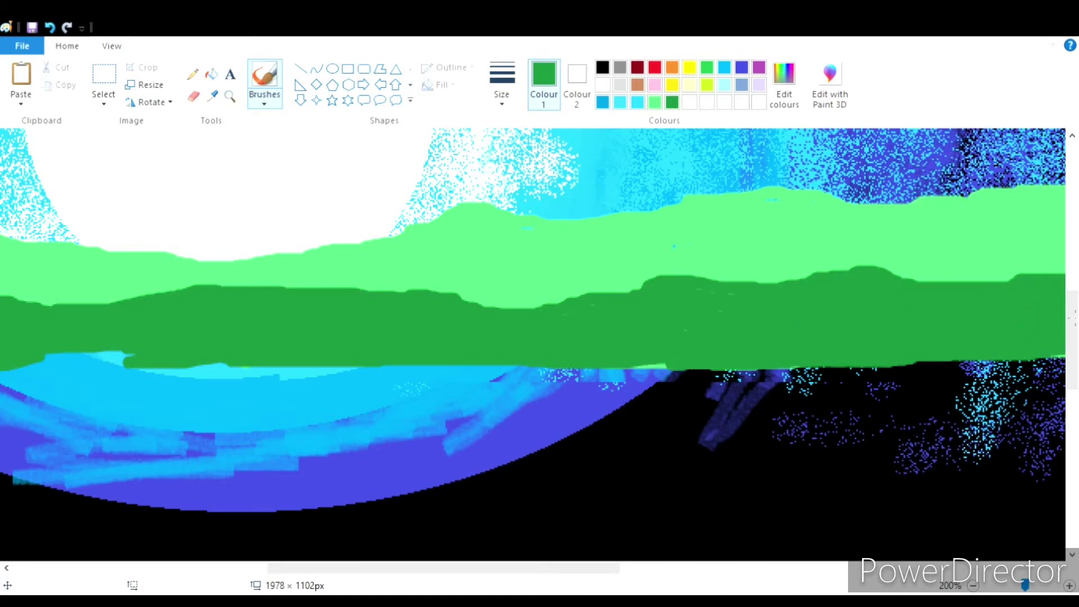
drag(444, 568, 644, 568)
mouse_move(472, 293)
mouse_down()
mouse_move(743, 308)
mouse_move(776, 225)
mouse_up()
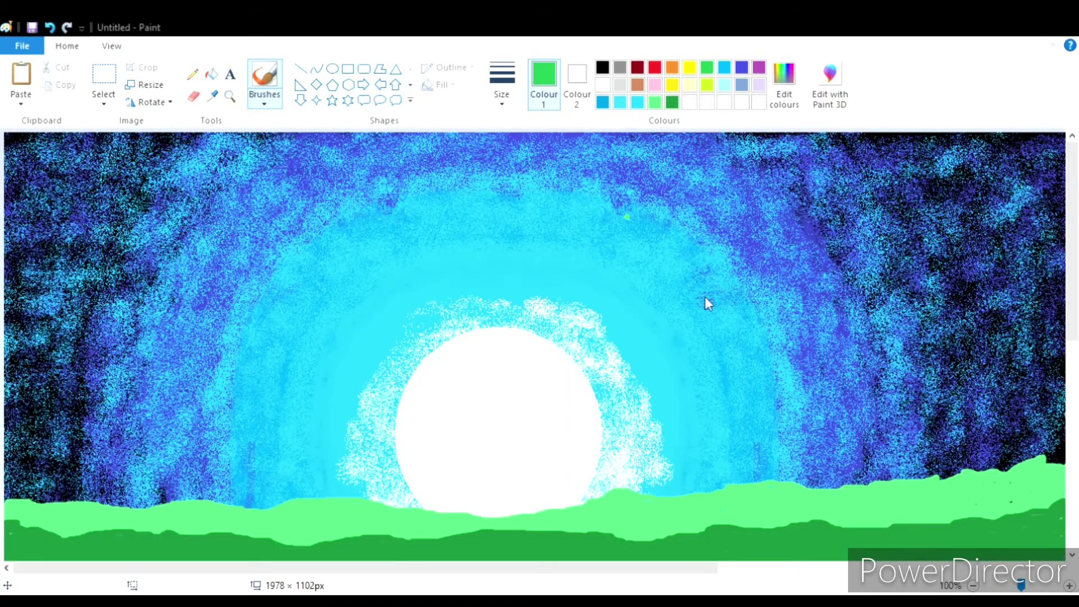
Add dark-green lines along the bottom grass and a medium-green stroke across it.
mouse_move(9, 548)
mouse_down()
mouse_move(966, 537)
mouse_move(1063, 523)
mouse_up()
mouse_move(59, 557)
mouse_down()
mouse_move(885, 545)
mouse_move(1062, 526)
mouse_up()
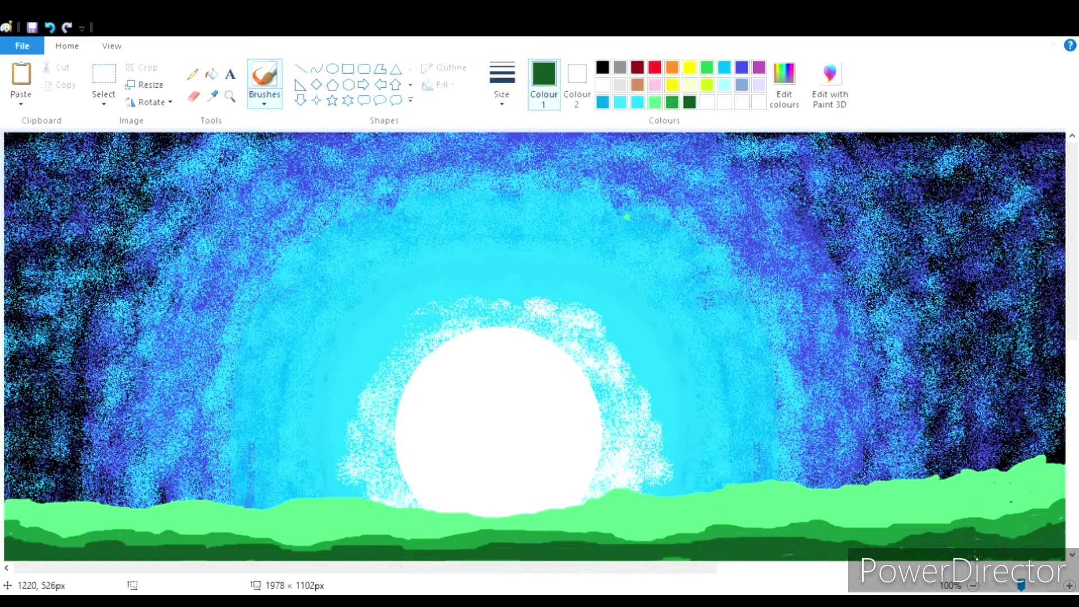
click(673, 102)
mouse_move(6, 526)
mouse_down()
mouse_move(579, 534)
mouse_move(859, 512)
mouse_move(926, 528)
mouse_up()
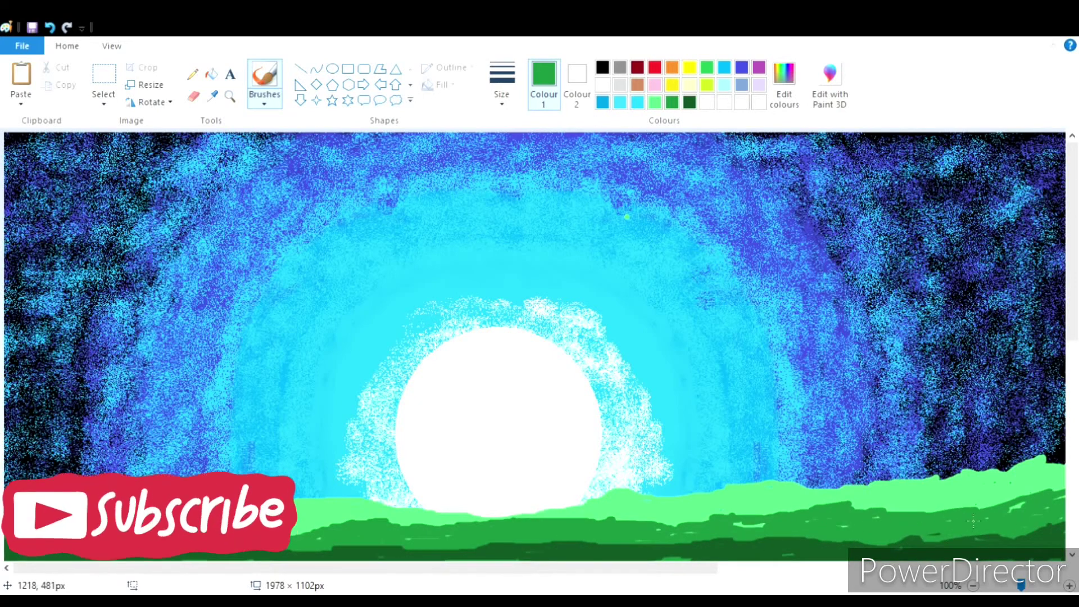
Airbrush dark- and medium-green speckles along the grass, and white speckles around the sun.
click(264, 101)
click(264, 163)
click(689, 102)
drag(5, 540, 723, 549)
click(672, 101)
mouse_move(34, 514)
mouse_down()
mouse_move(313, 525)
mouse_move(1003, 516)
mouse_up()
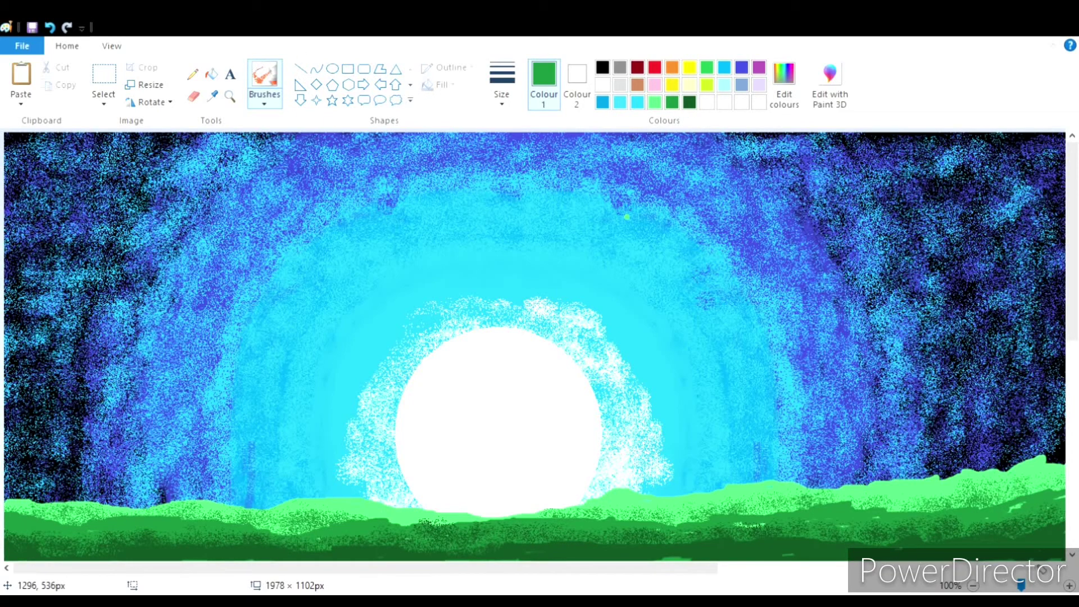
click(602, 84)
mouse_move(563, 332)
mouse_down()
mouse_move(549, 349)
mouse_move(595, 349)
mouse_move(400, 378)
mouse_move(529, 305)
mouse_up()
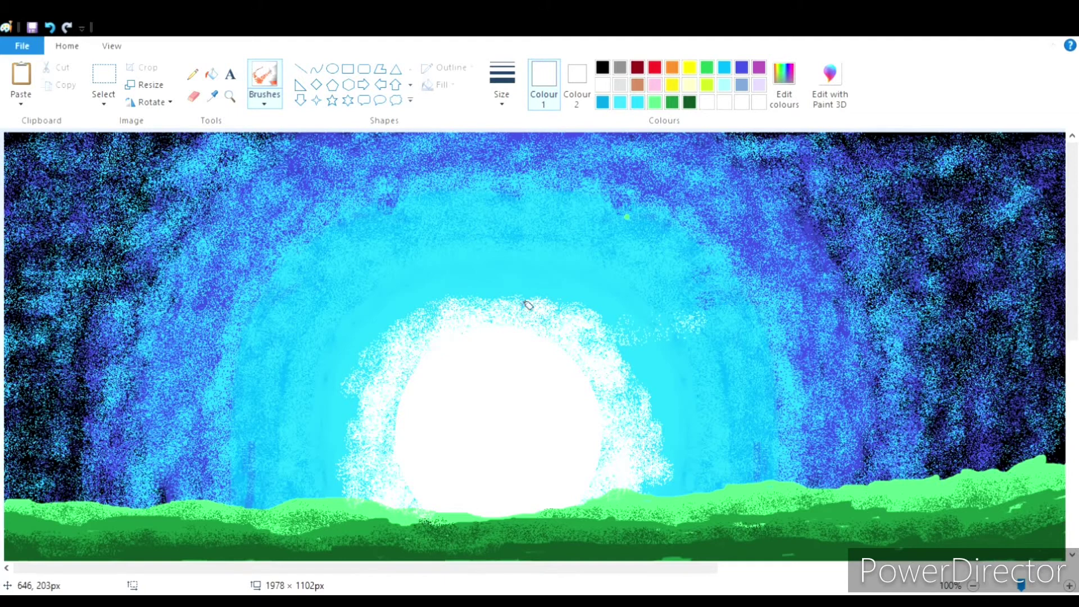
Place a large grey '2' in 300-point Calibri to the left of the sun.
click(230, 73)
click(602, 67)
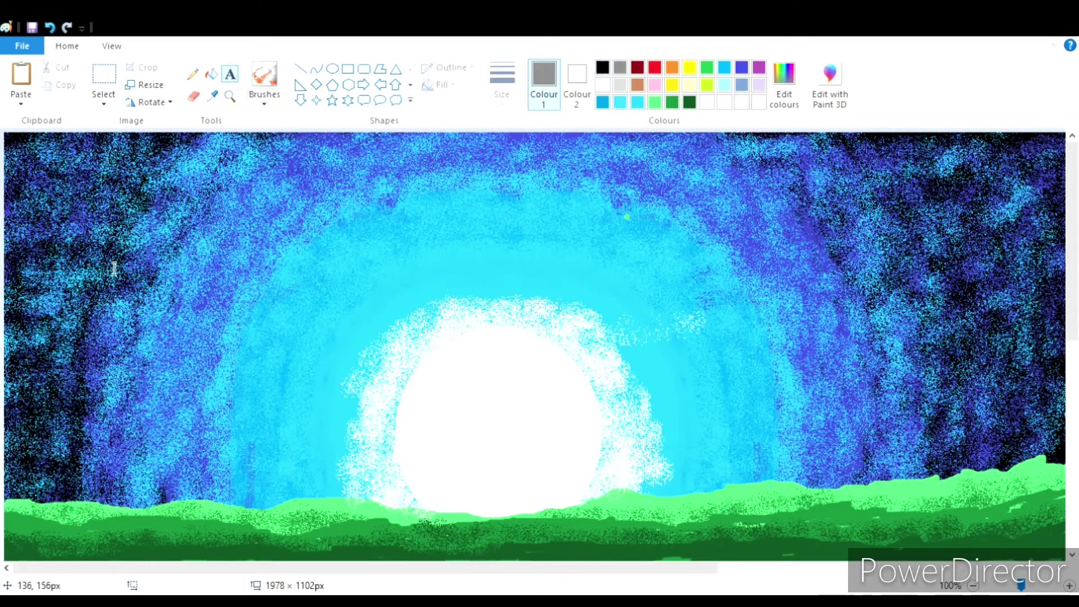
click(114, 310)
click(768, 273)
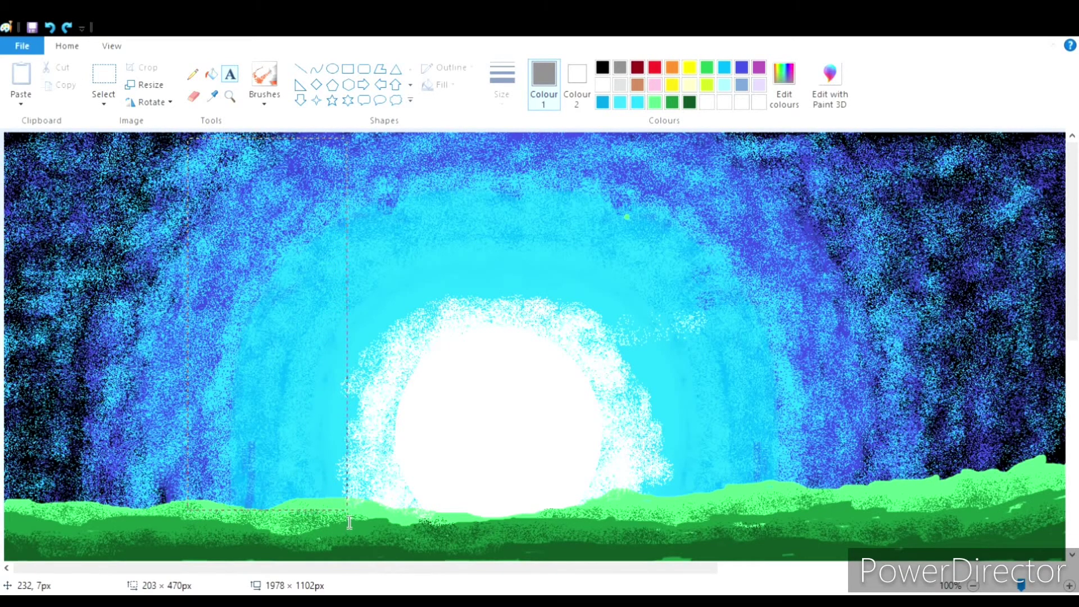
drag(349, 523, 360, 522)
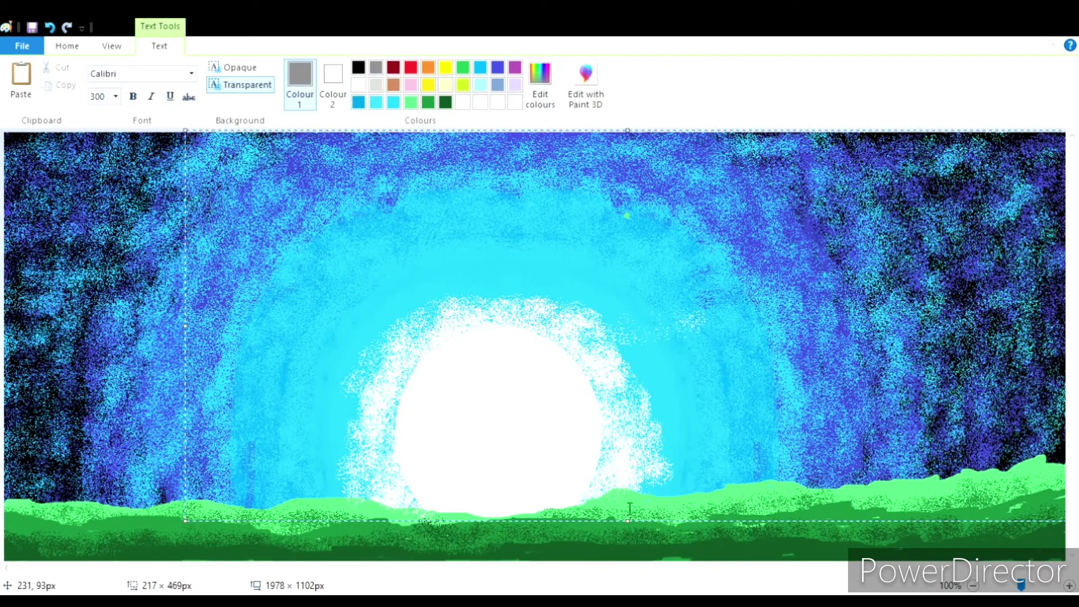
mouse_move(1066, 521)
mouse_down()
mouse_move(471, 465)
mouse_move(384, 503)
mouse_up()
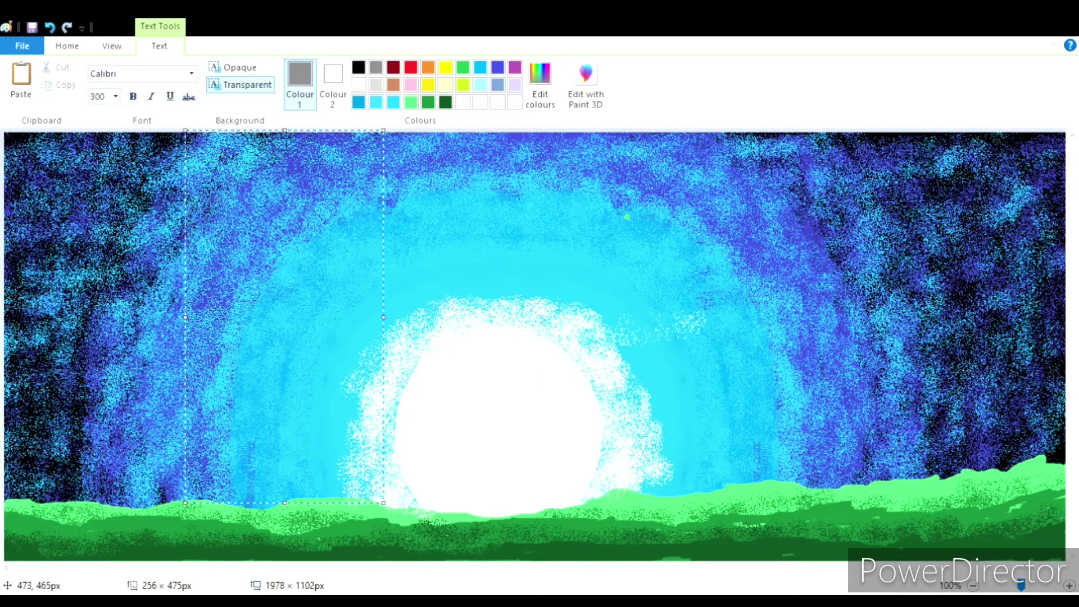
key(ctrl+a)
key(Delete)
text(2)
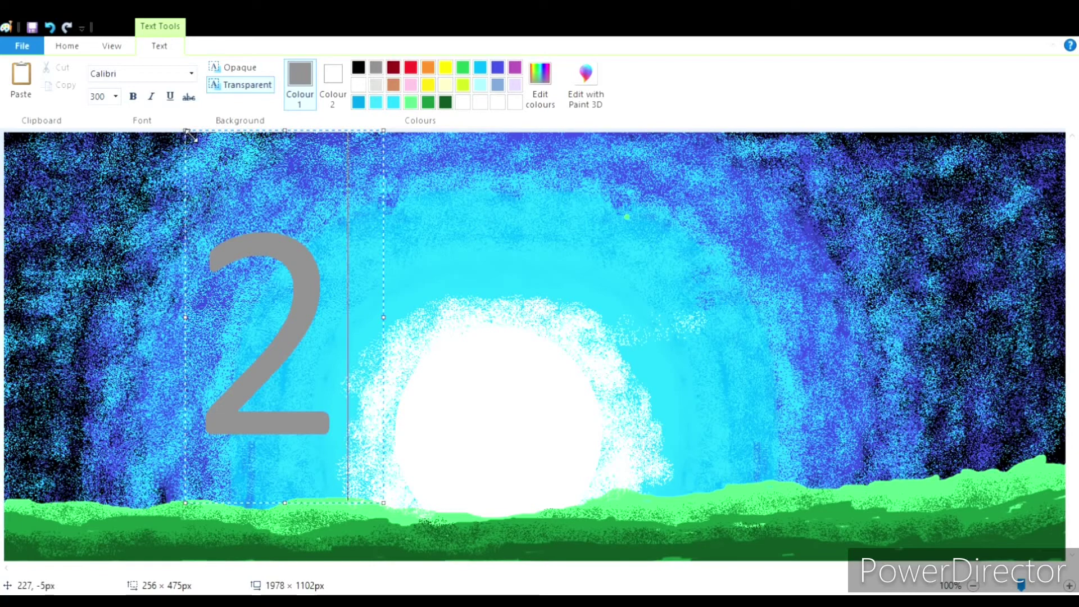
mouse_move(187, 131)
mouse_down()
mouse_move(169, 209)
mouse_move(203, 213)
mouse_up()
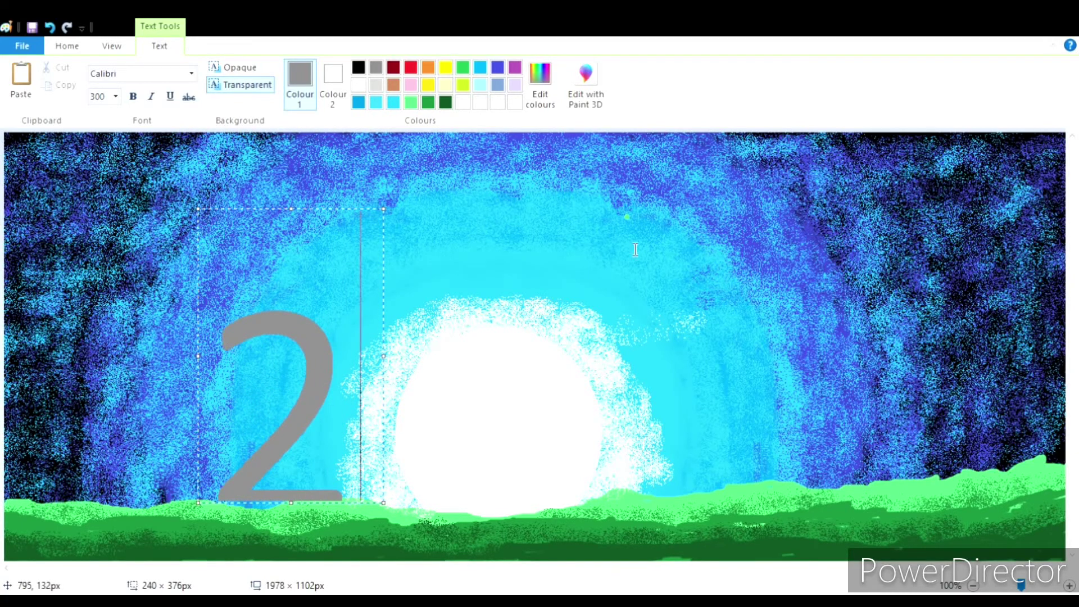
click(628, 232)
Add a grey '22' text box to the right of the sun, removing a stray character.
click(622, 209)
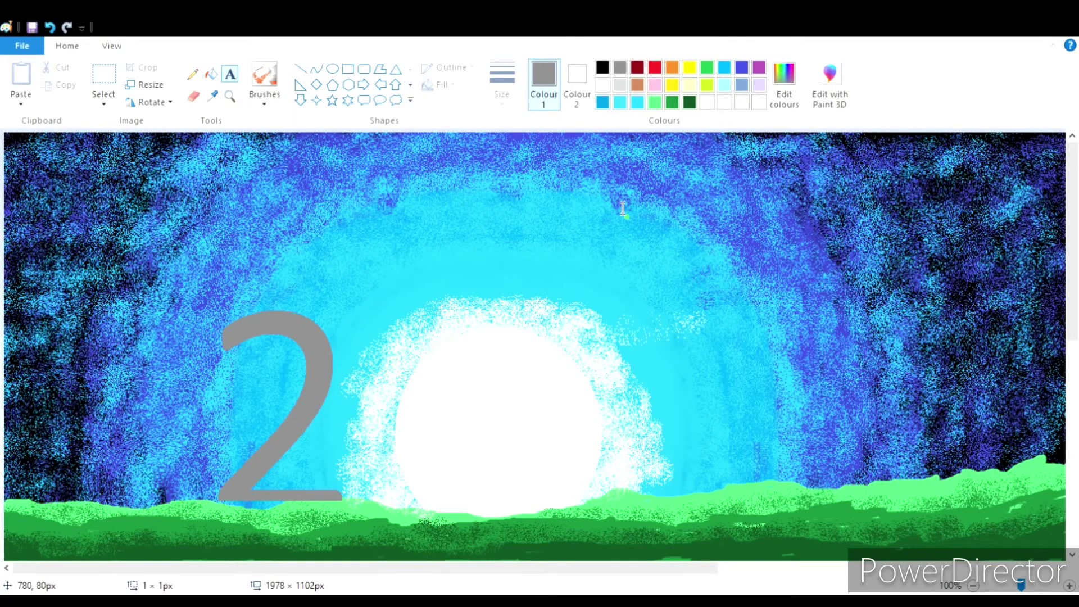
mouse_move(802, 392)
mouse_down()
mouse_move(1031, 462)
mouse_move(1046, 495)
mouse_up()
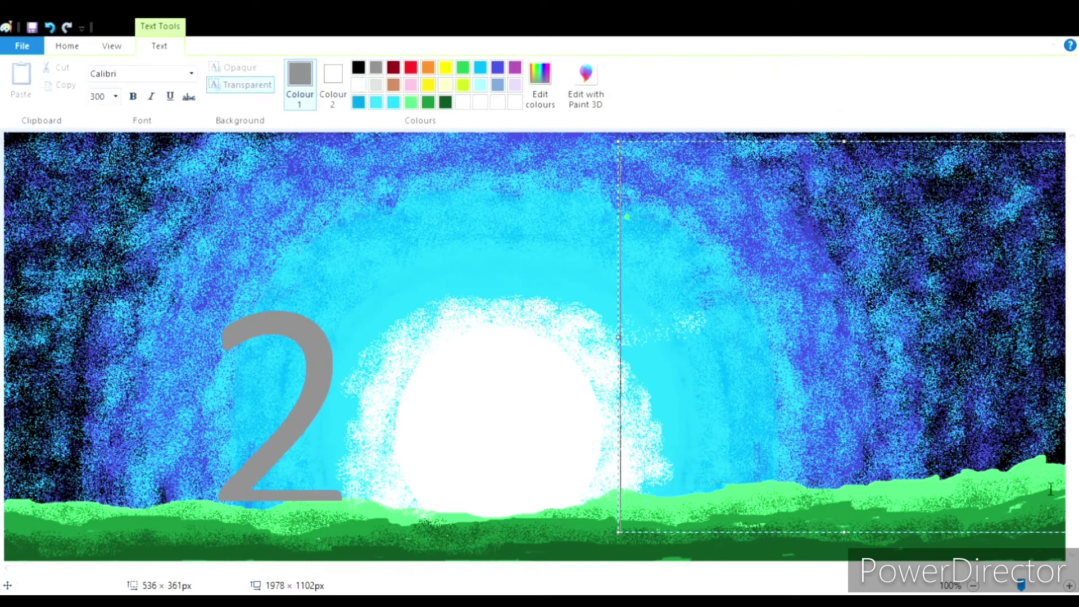
text(2 )
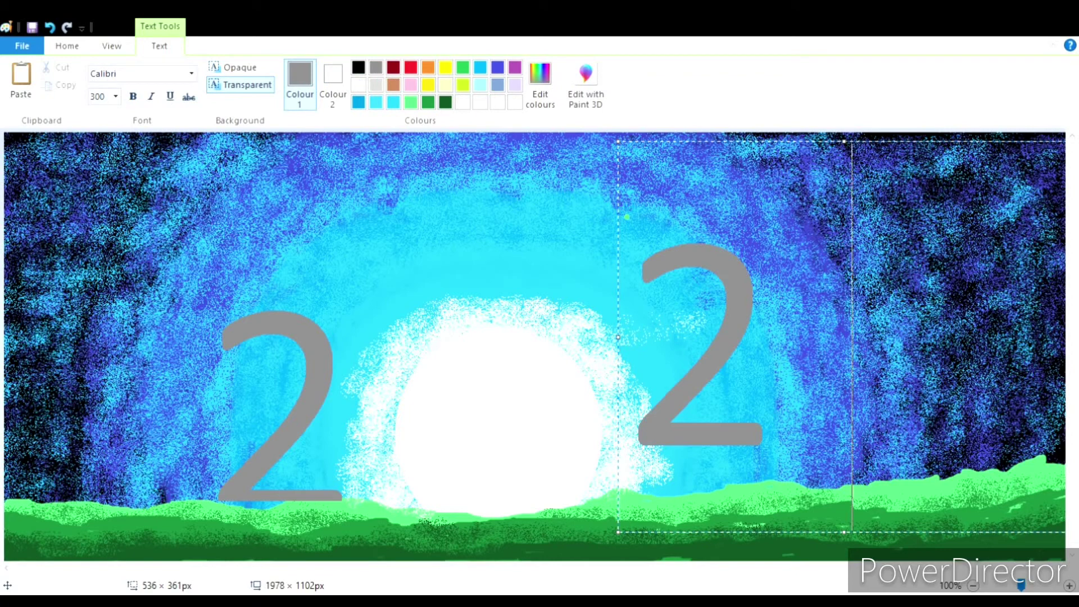
text(2)
key(BackSpace)
key(BackSpace)
text(2)
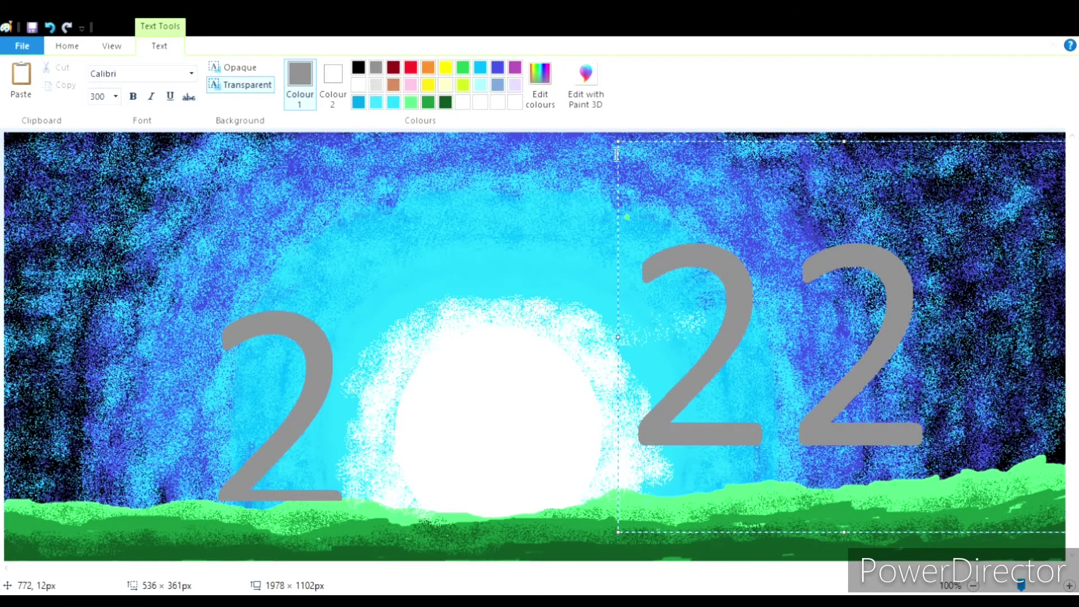
mouse_move(619, 141)
mouse_down()
mouse_move(694, 174)
mouse_move(608, 184)
mouse_up()
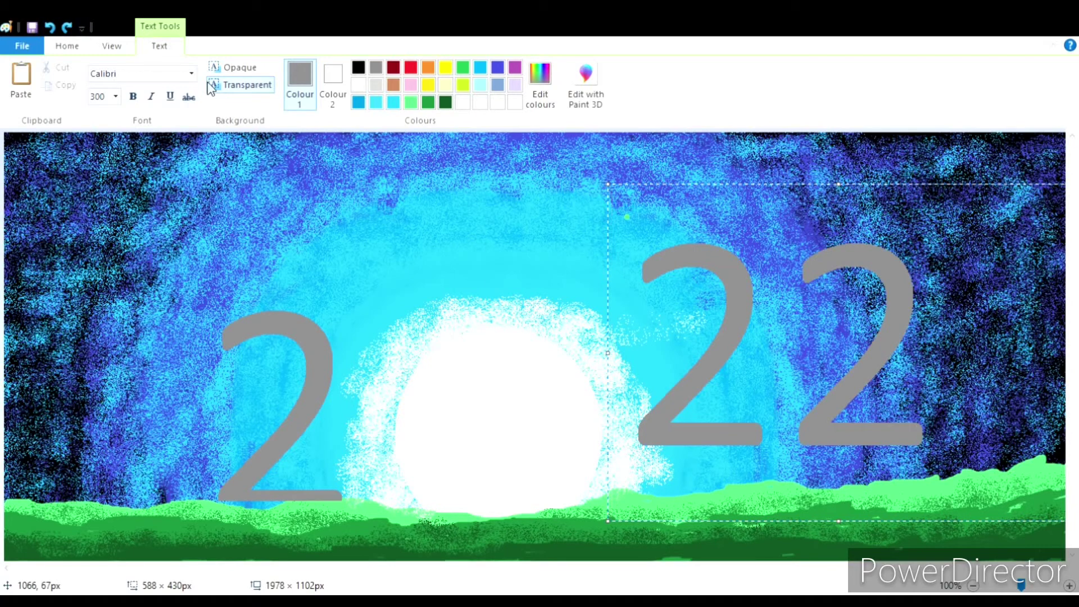
click(75, 48)
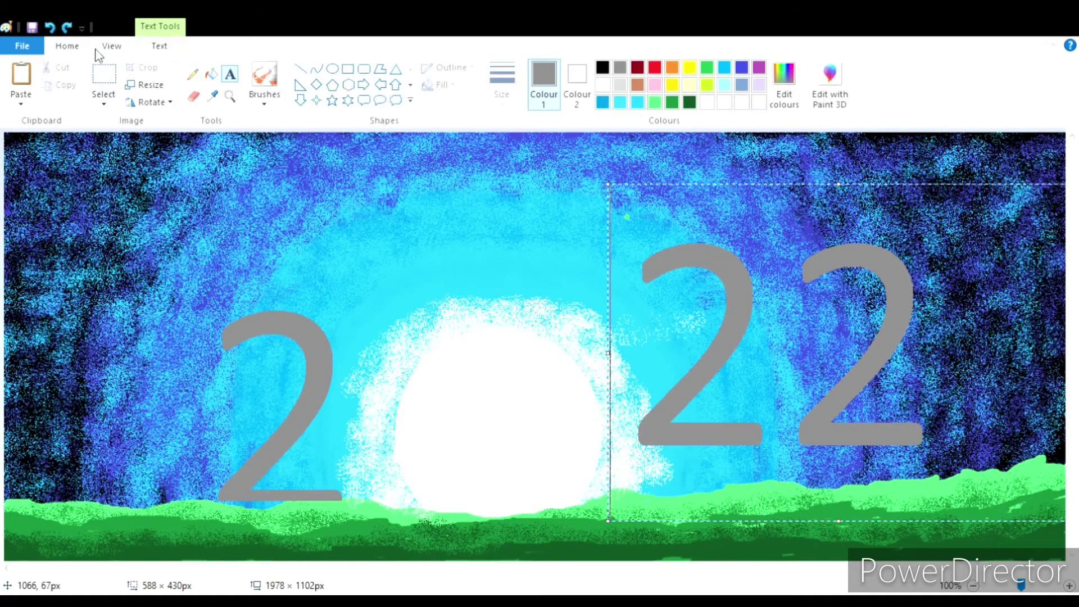
Re-place the grey 22 lower right so its base meets the green ground.
click(51, 28)
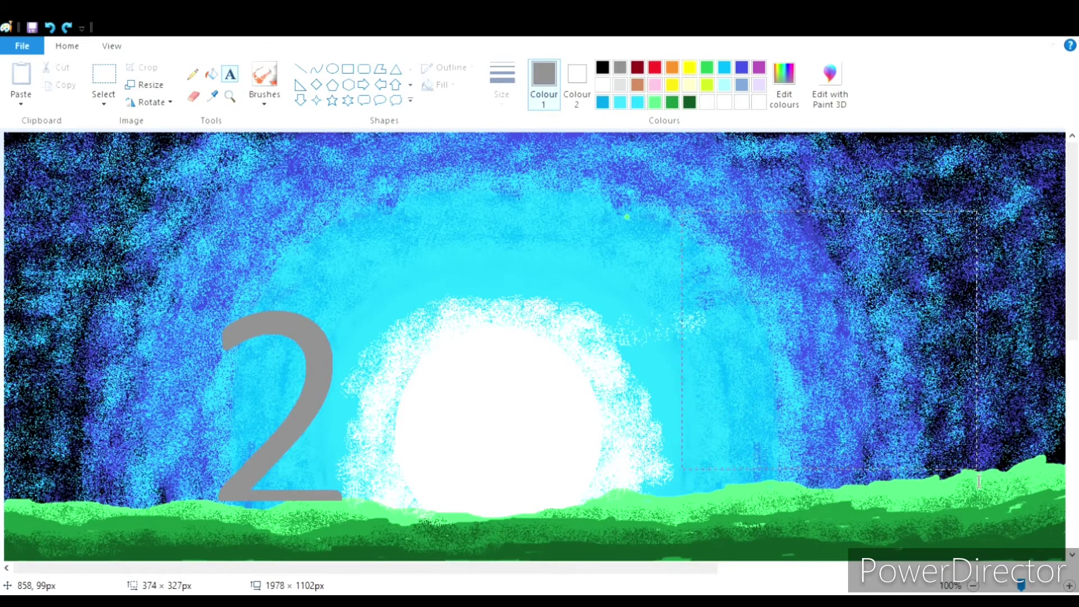
drag(978, 485, 978, 485)
text(22)
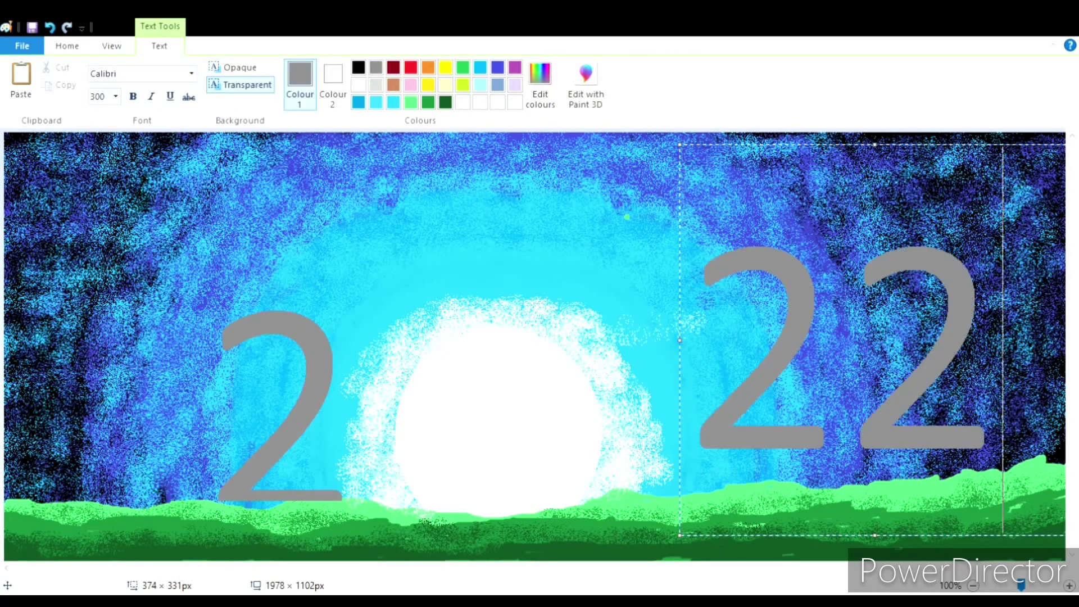
drag(681, 145, 671, 186)
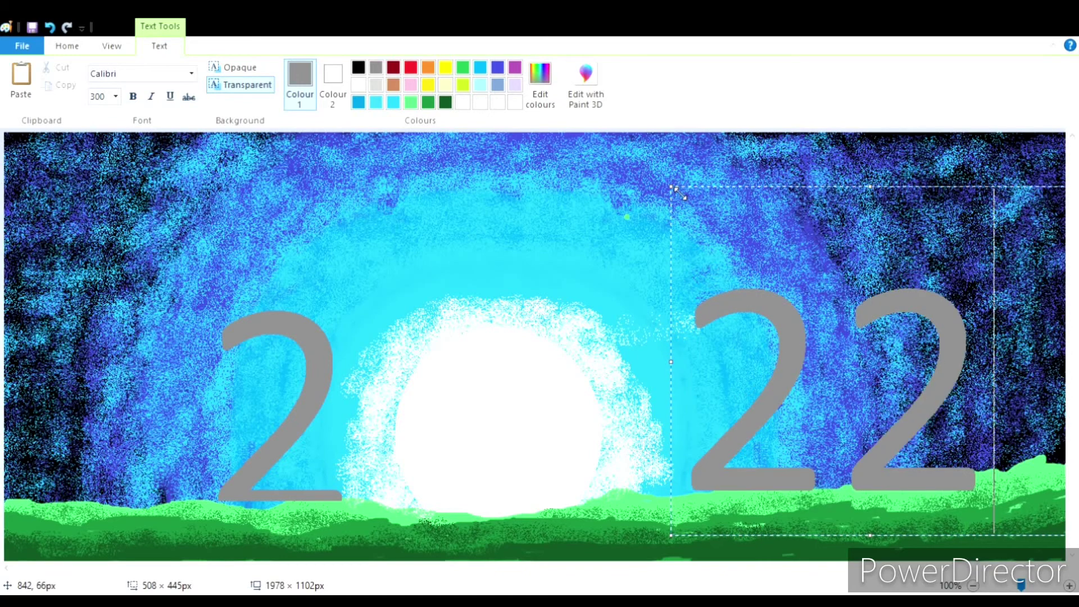
click(601, 178)
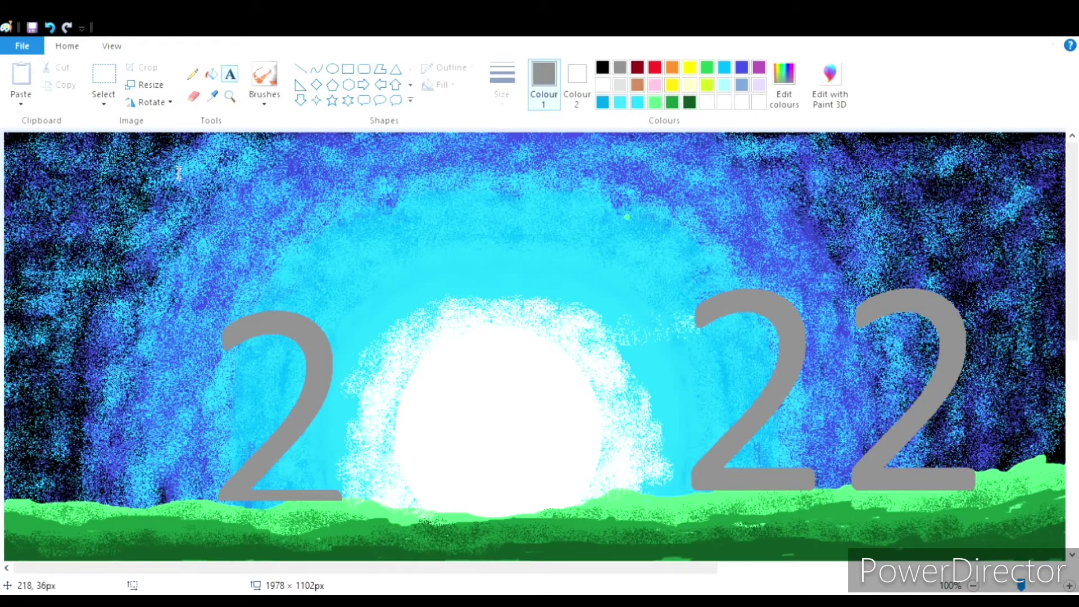
drag(176, 223, 379, 472)
Add a bold black 2 over the grey 2.
drag(405, 516, 407, 515)
click(358, 67)
text(2)
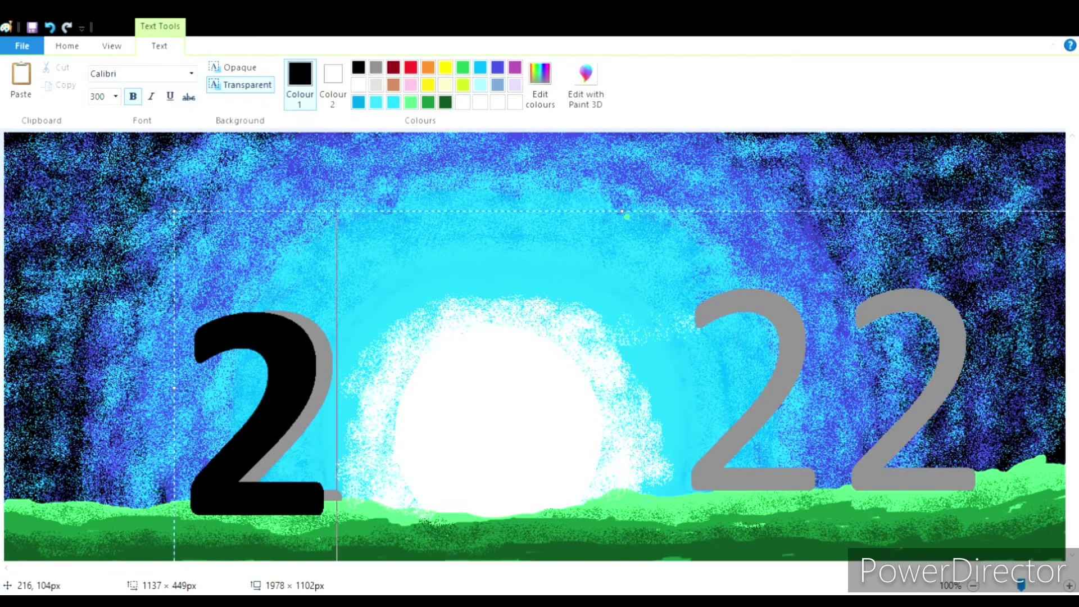
click(641, 191)
Add a black 22 shifted right of the grey 22, leaving the grey as its shadow.
drag(649, 186, 937, 439)
text(22)
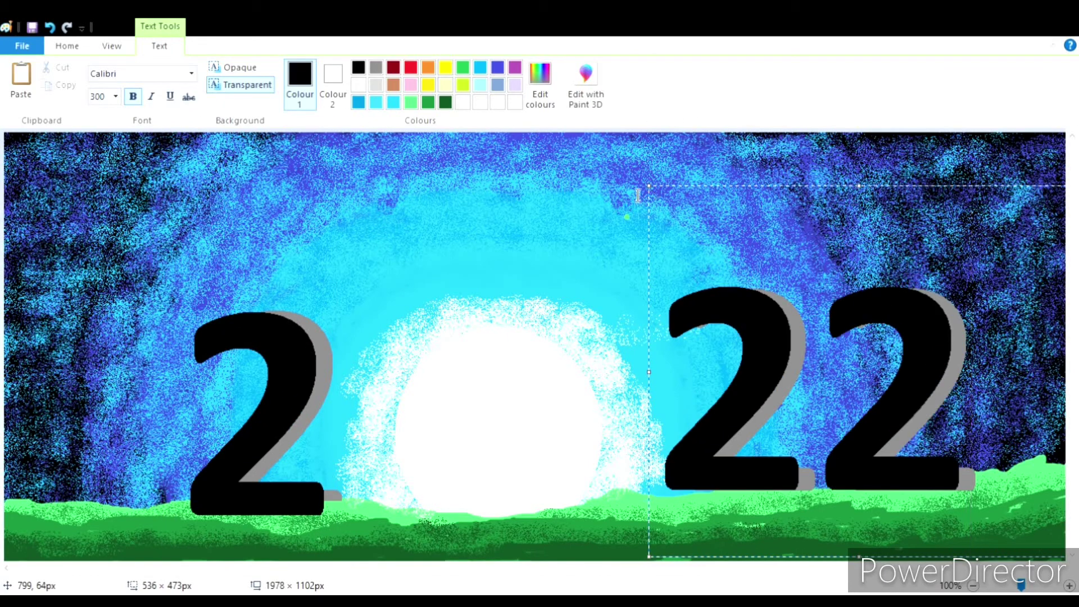
drag(649, 195, 714, 195)
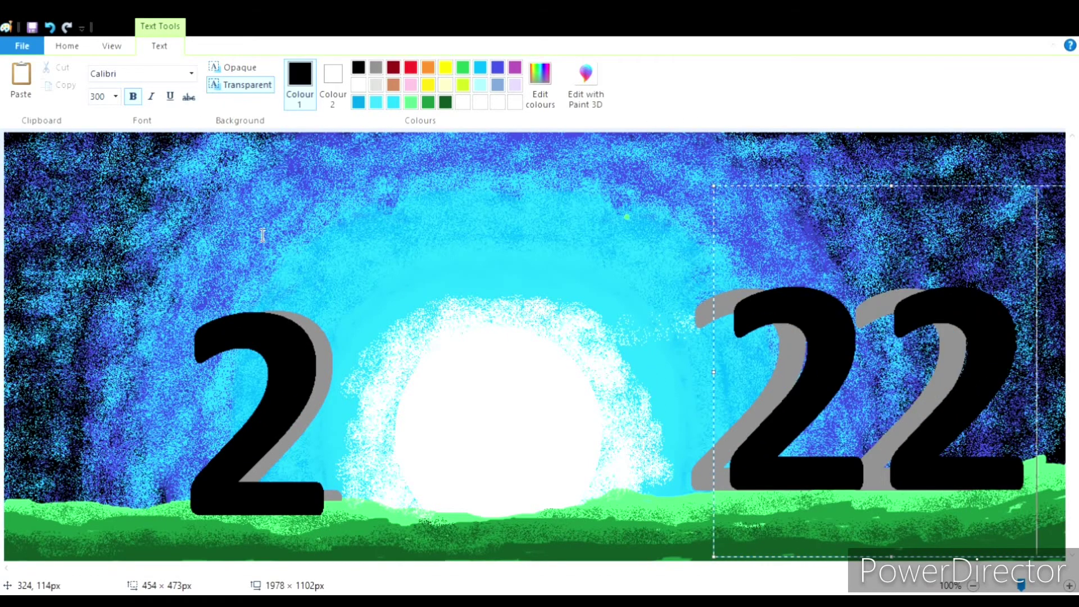
click(67, 45)
Draw a grey ring around the sun with a white circle inside it.
click(332, 69)
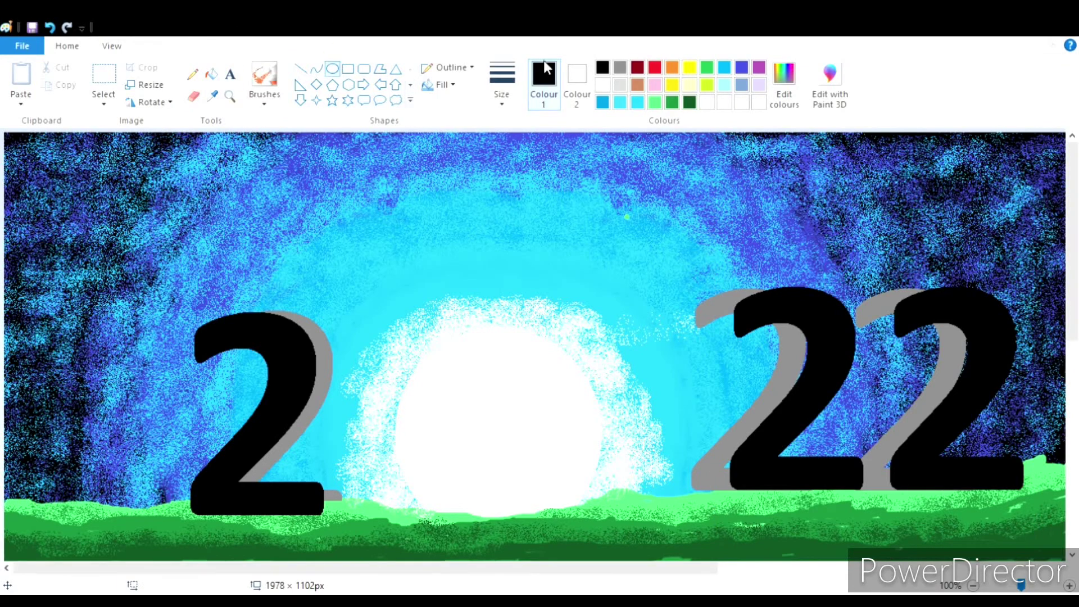
click(620, 68)
mouse_move(426, 330)
mouse_down()
mouse_move(610, 528)
mouse_move(636, 528)
mouse_up()
drag(540, 460, 522, 461)
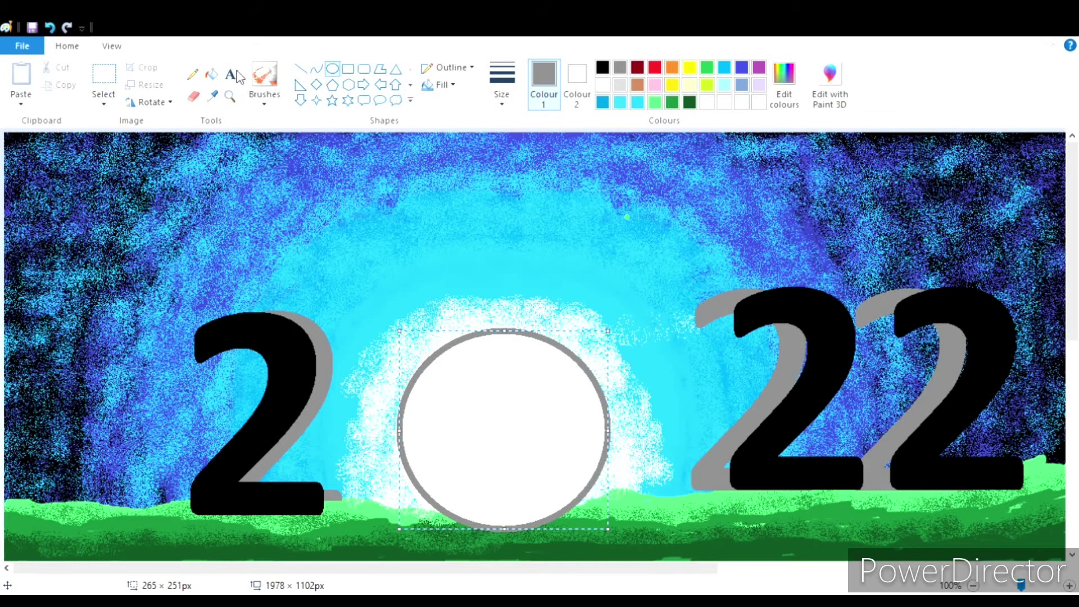
drag(459, 372, 575, 497)
drag(511, 423, 502, 428)
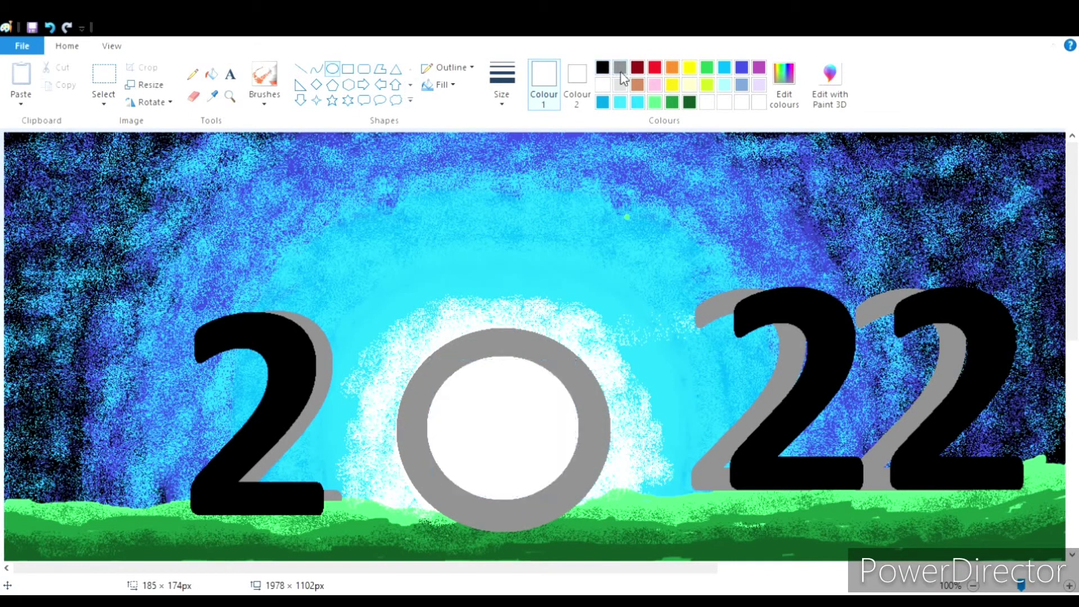
Try a black-filled circle over the ring, then undo it.
click(603, 67)
drag(407, 332, 637, 549)
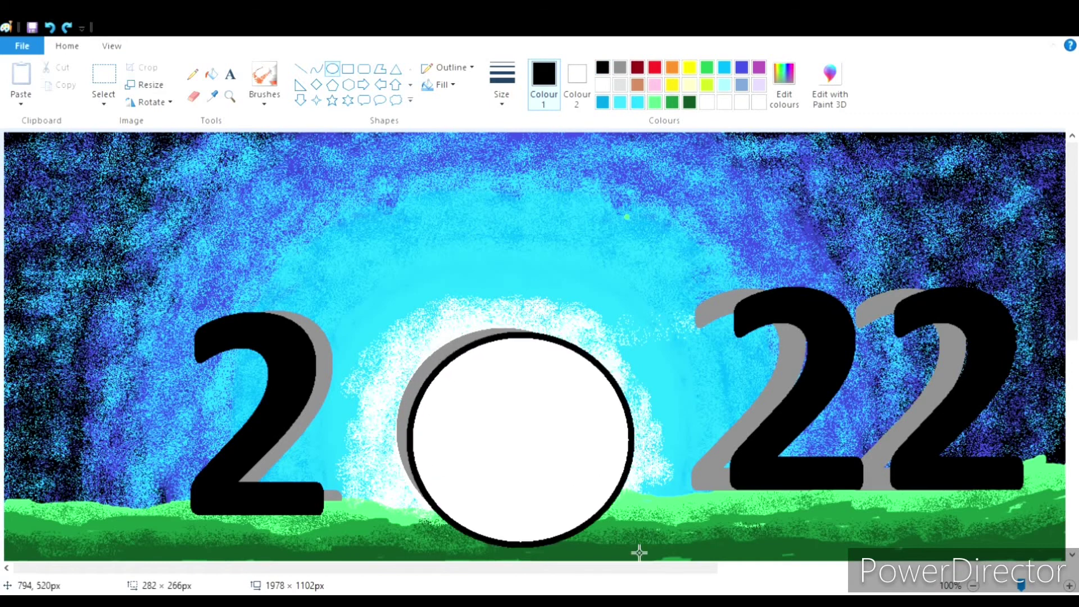
mouse_move(547, 461)
mouse_down()
mouse_move(539, 366)
mouse_move(450, 417)
mouse_up()
drag(602, 481, 622, 475)
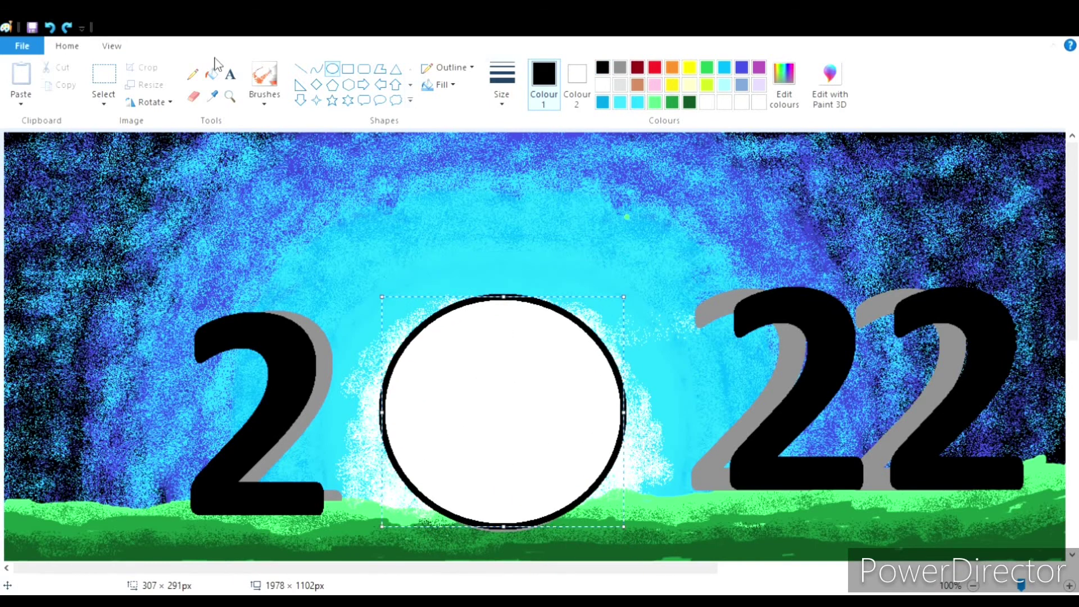
click(212, 74)
click(503, 410)
click(50, 27)
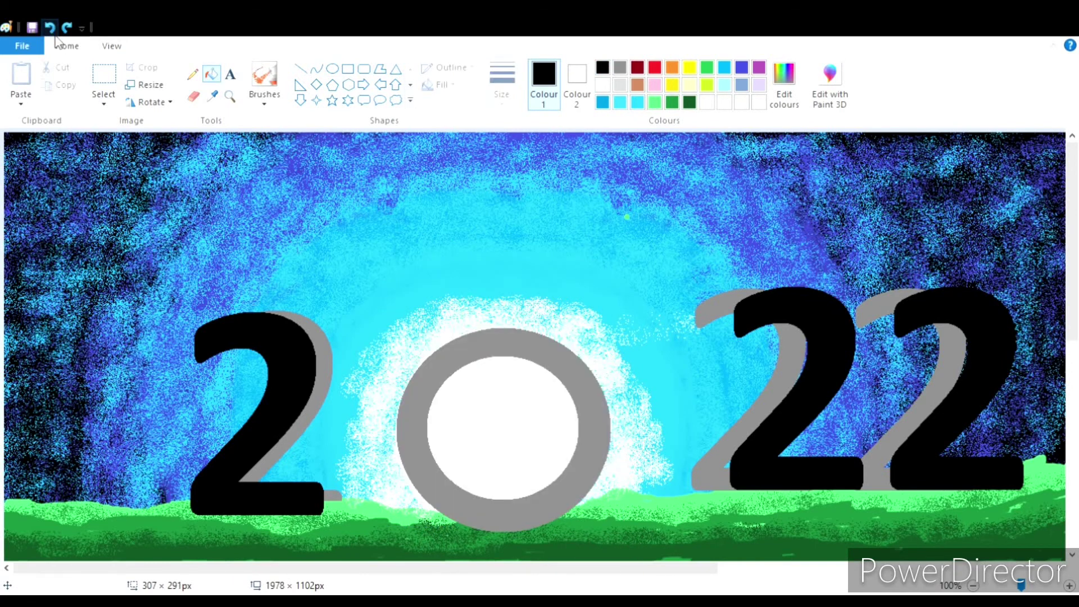
Draw aligned black outline rings and a larger outer circle around the grey ring.
click(332, 68)
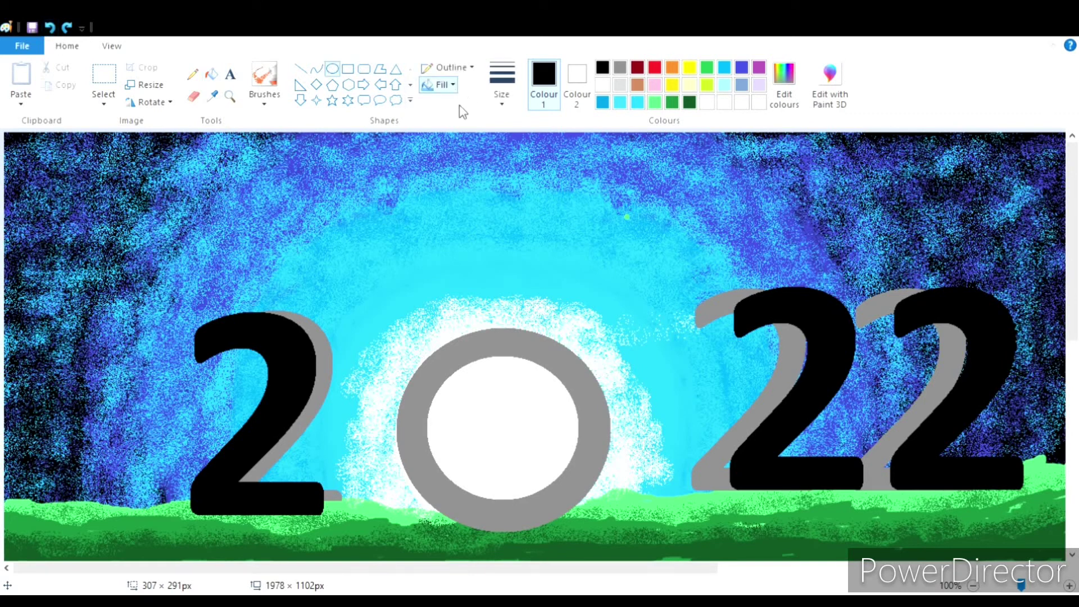
drag(391, 324, 619, 535)
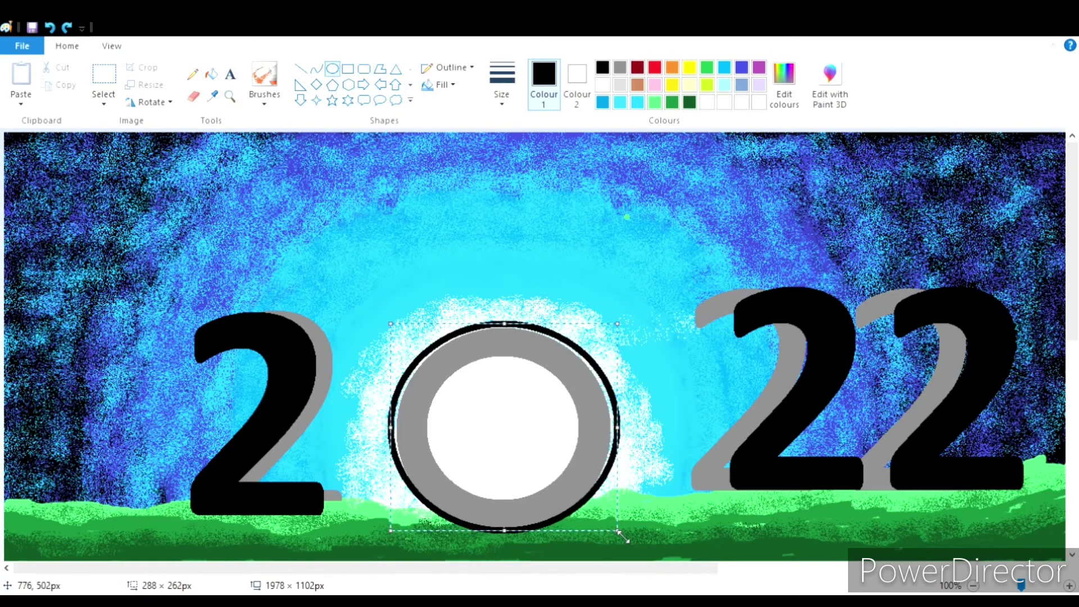
drag(423, 331, 635, 537)
drag(562, 467, 530, 453)
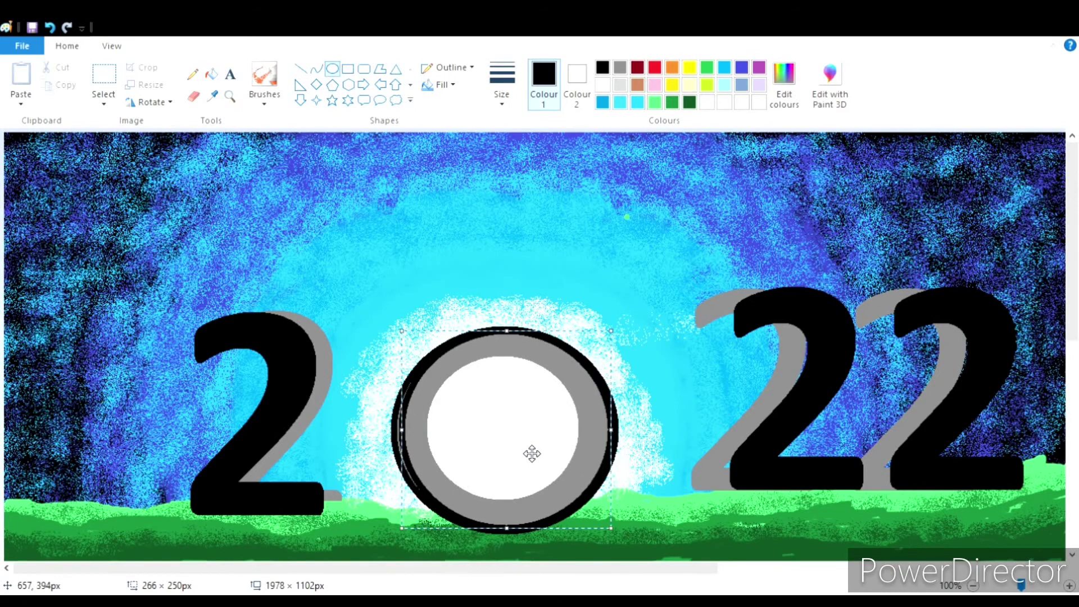
click(332, 68)
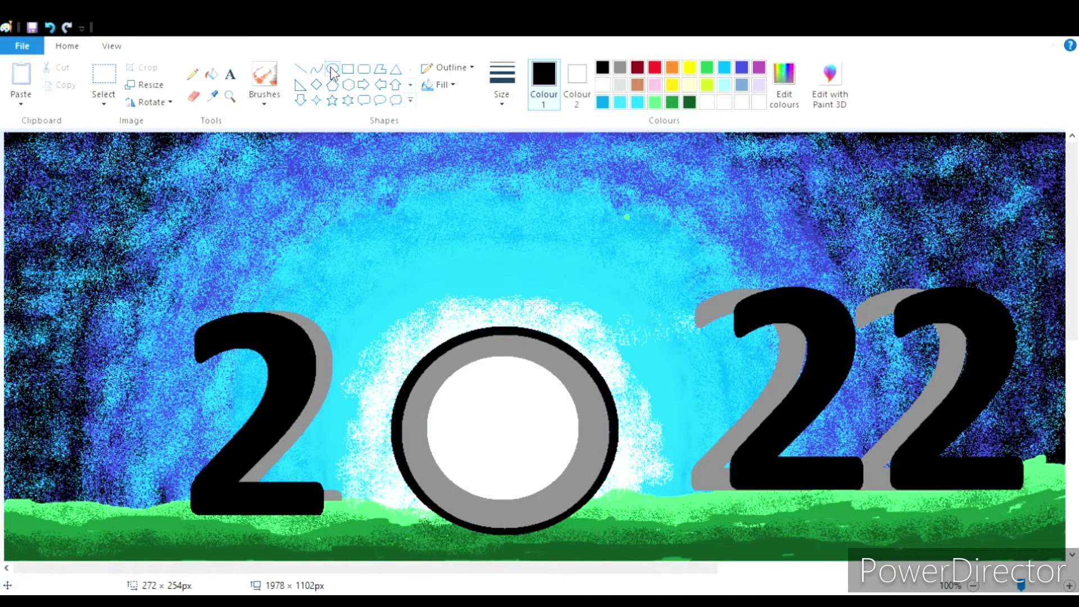
drag(385, 291, 628, 536)
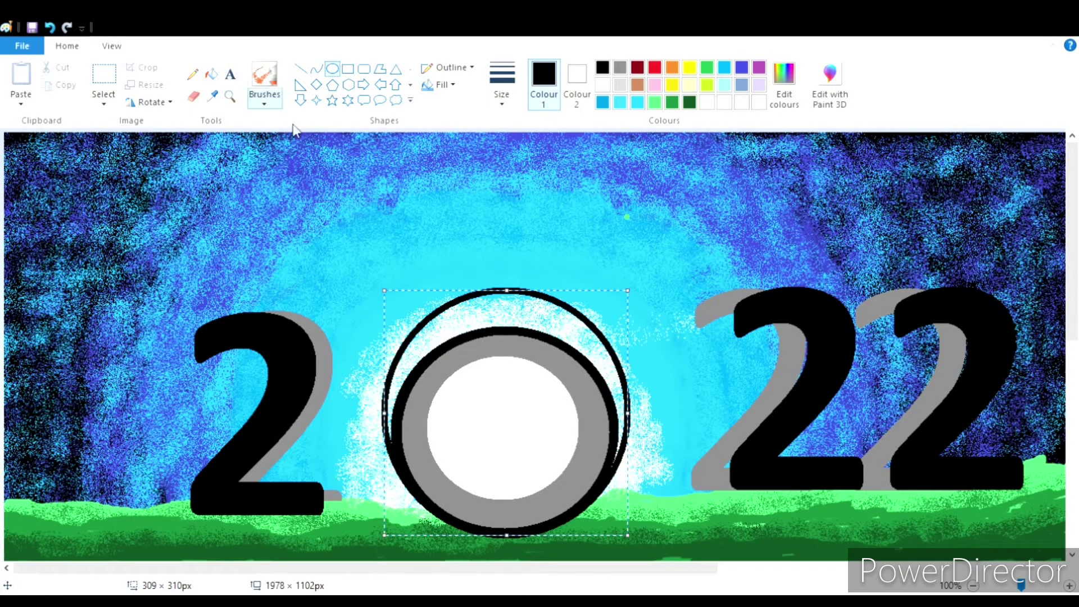
Spray white airbrush glow between the two black rings, undoing stray strokes.
click(264, 78)
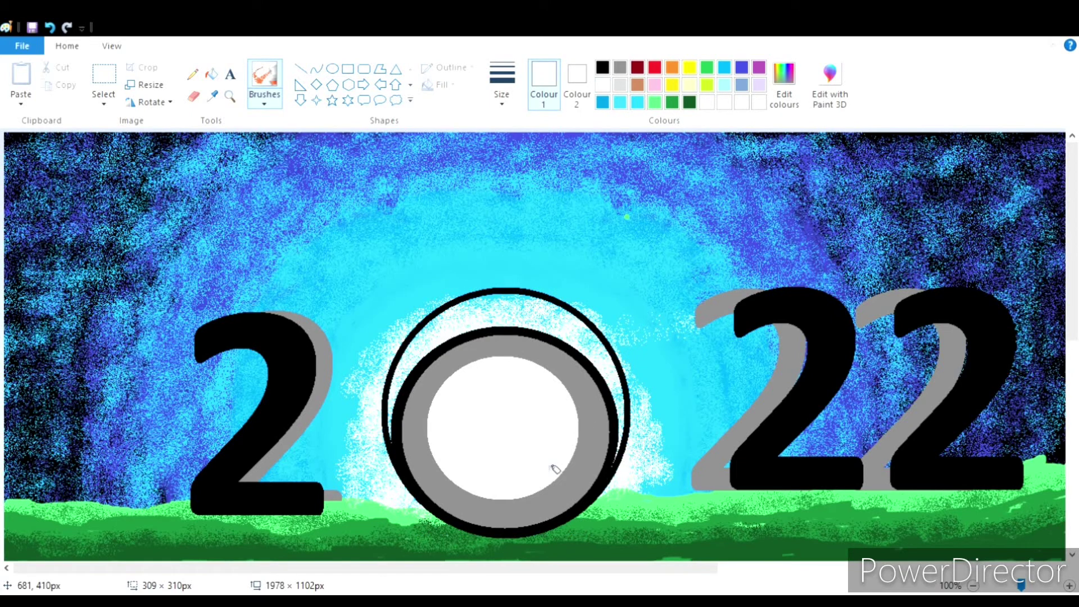
mouse_move(525, 290)
mouse_down()
mouse_move(482, 308)
mouse_move(410, 379)
mouse_up()
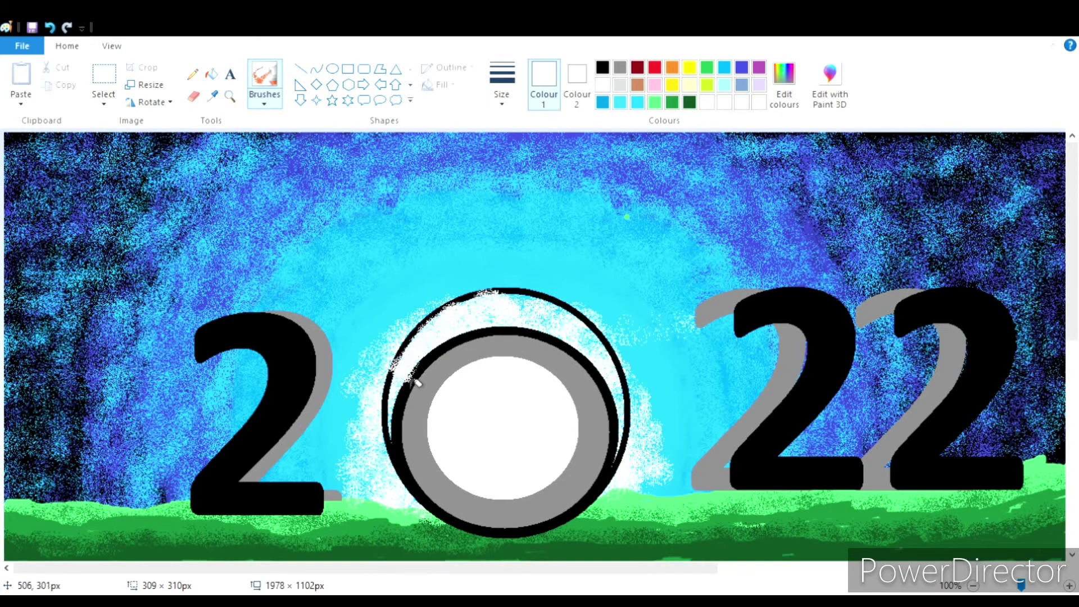
drag(534, 320, 618, 410)
click(49, 27)
click(51, 28)
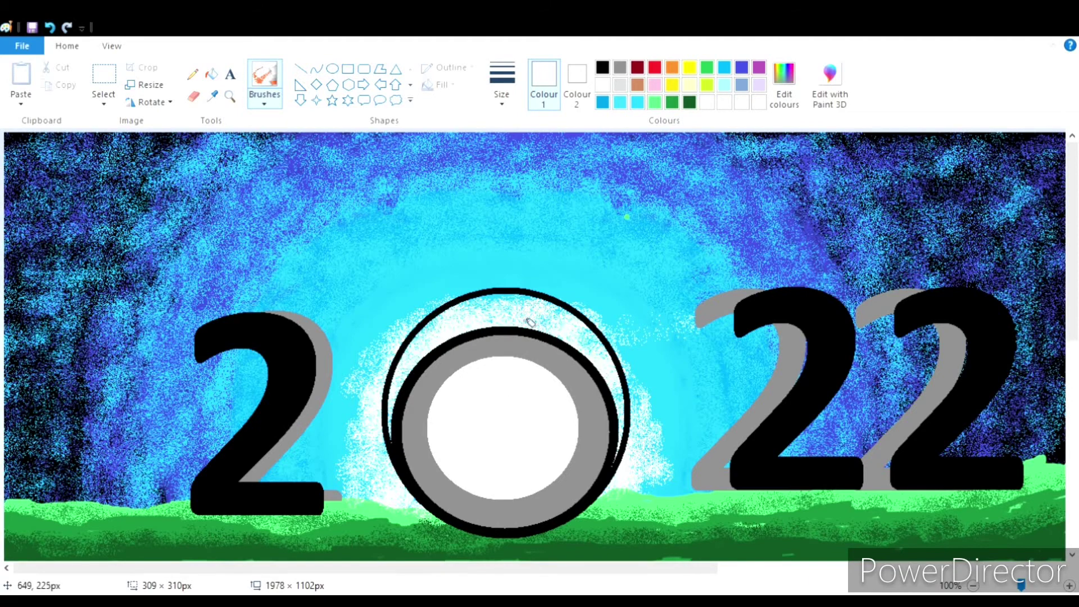
drag(545, 330, 617, 379)
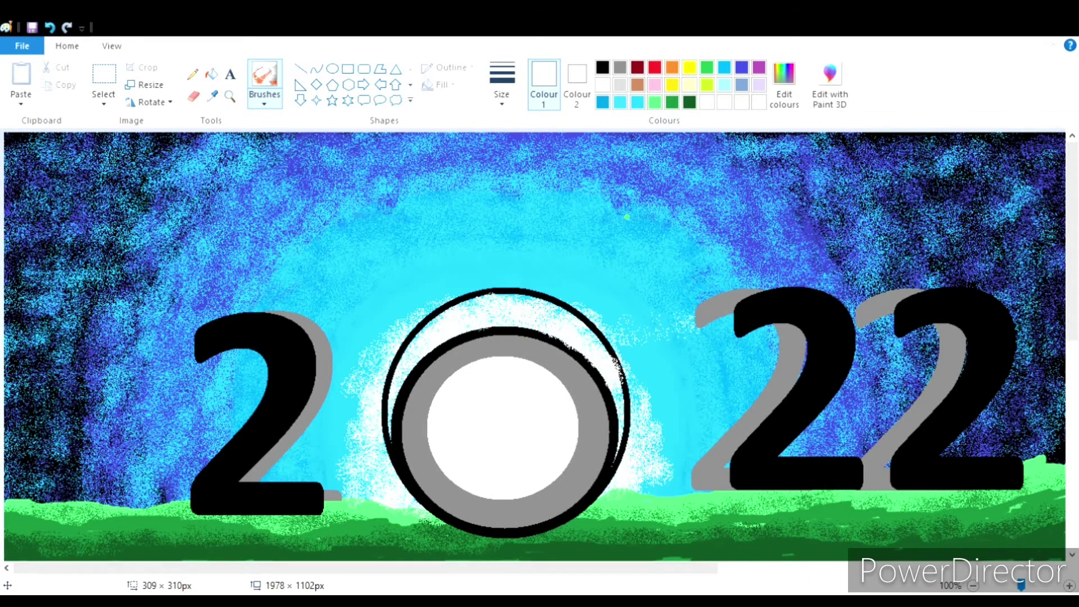
click(301, 69)
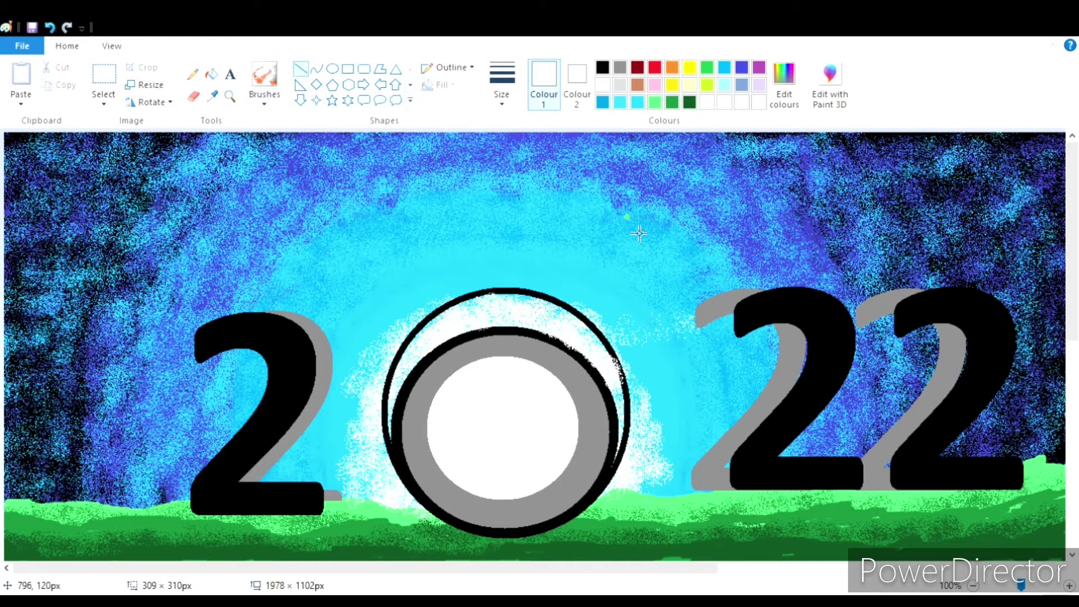
Draw black vertical, horizontal and diagonal spokes through the zero's white centre.
click(602, 67)
drag(501, 361, 501, 494)
key(ctrl+z)
drag(502, 362, 501, 512)
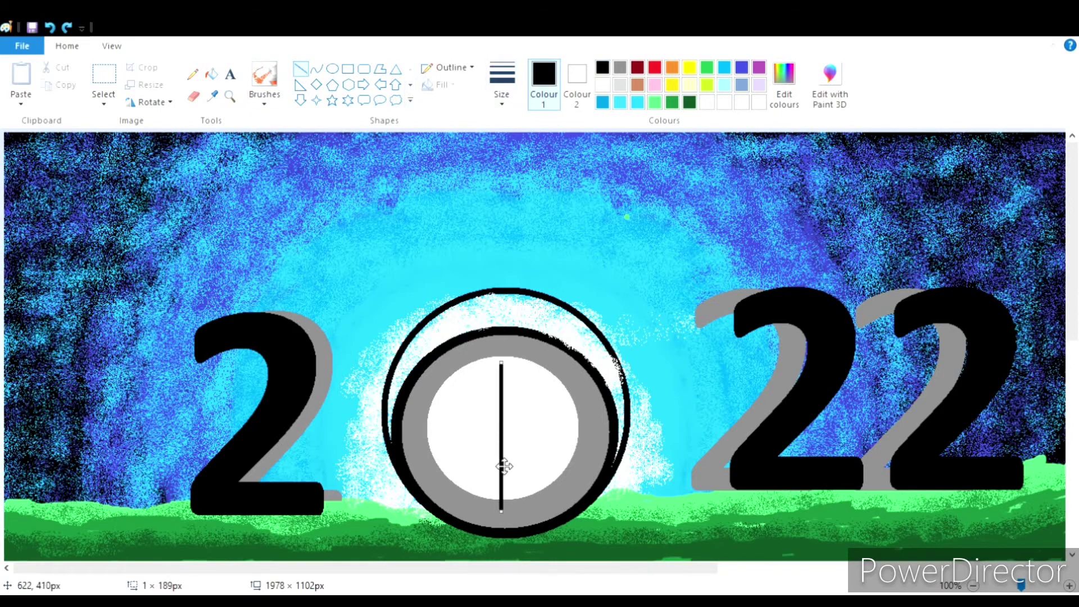
drag(426, 425, 579, 425)
drag(555, 375, 453, 483)
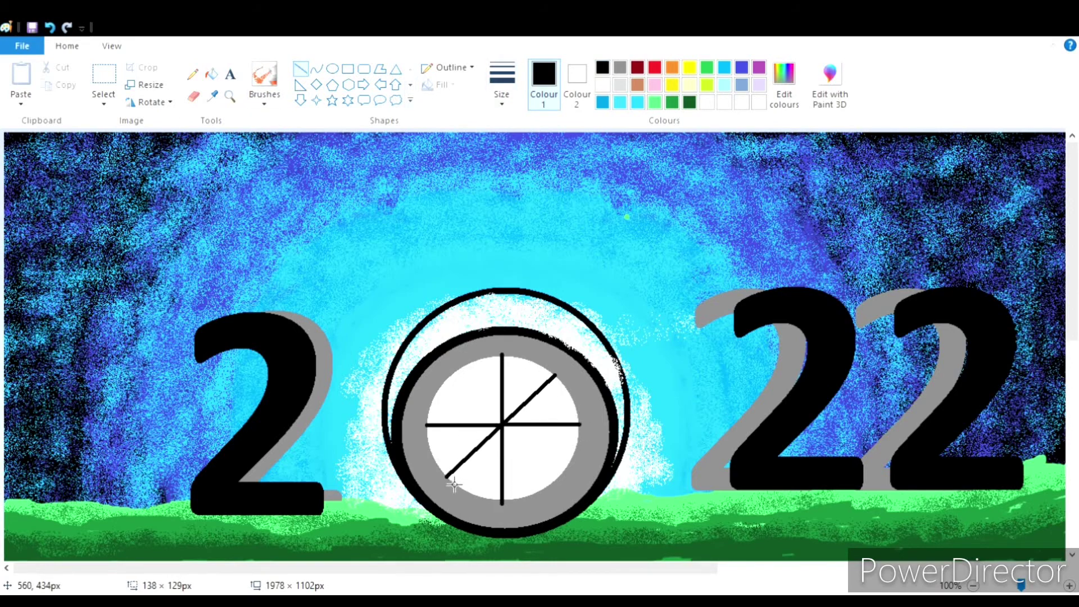
drag(454, 374, 553, 481)
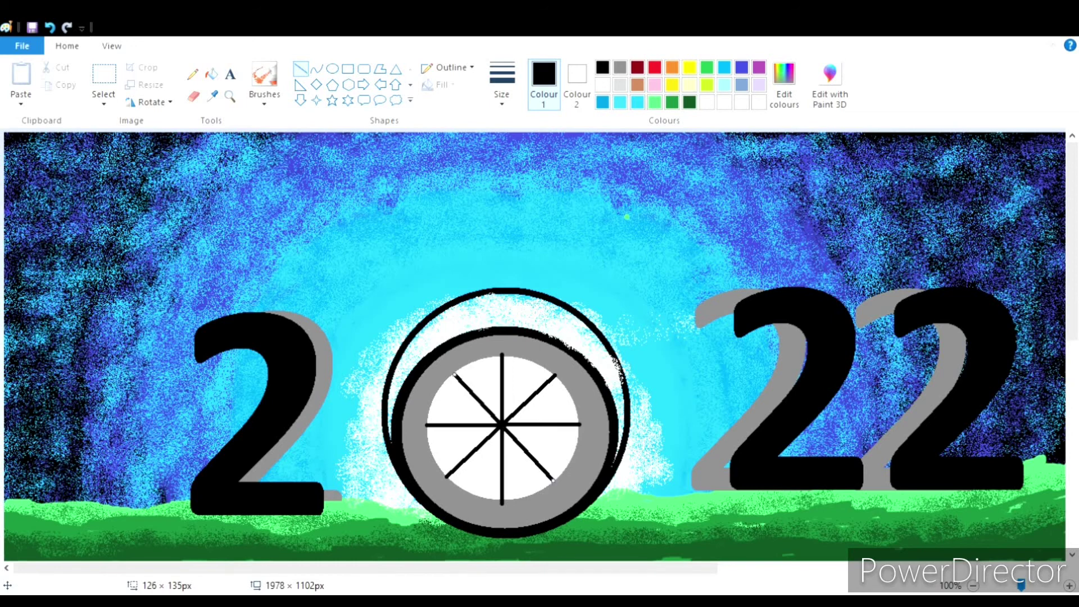
drag(530, 360, 469, 490)
drag(476, 361, 531, 494)
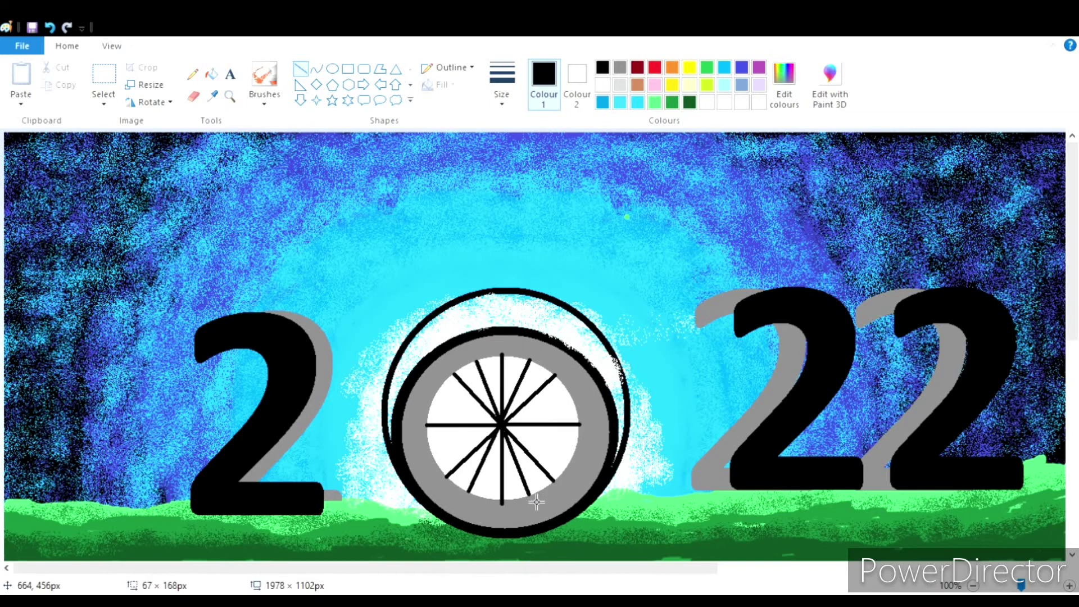
drag(437, 394, 568, 460)
drag(570, 399, 434, 450)
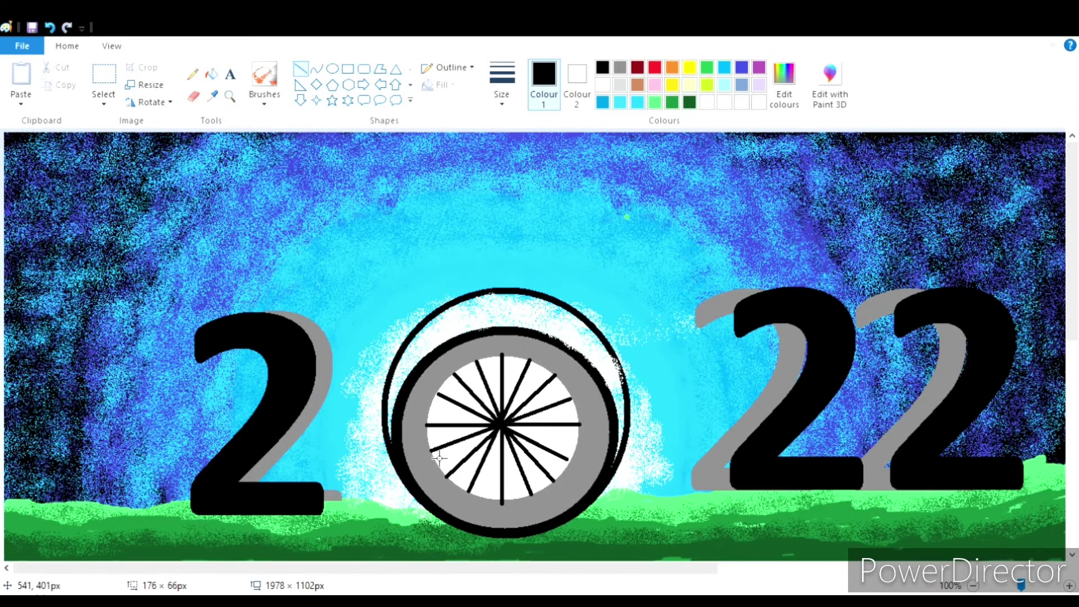
Cover the spoke centres with a white ellipse, leaving only twelve tick marks.
click(332, 69)
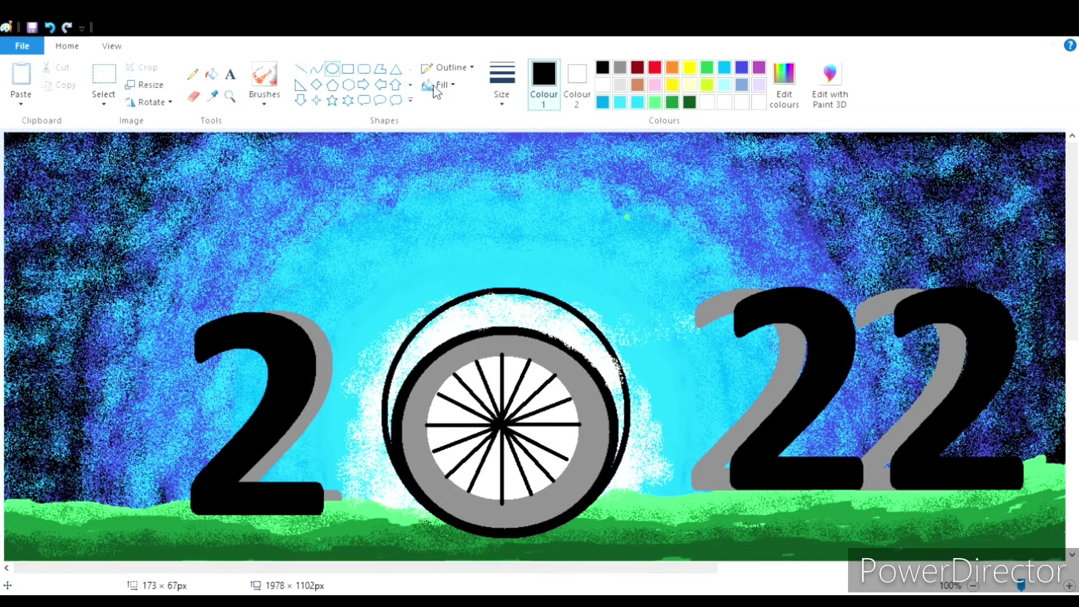
click(603, 84)
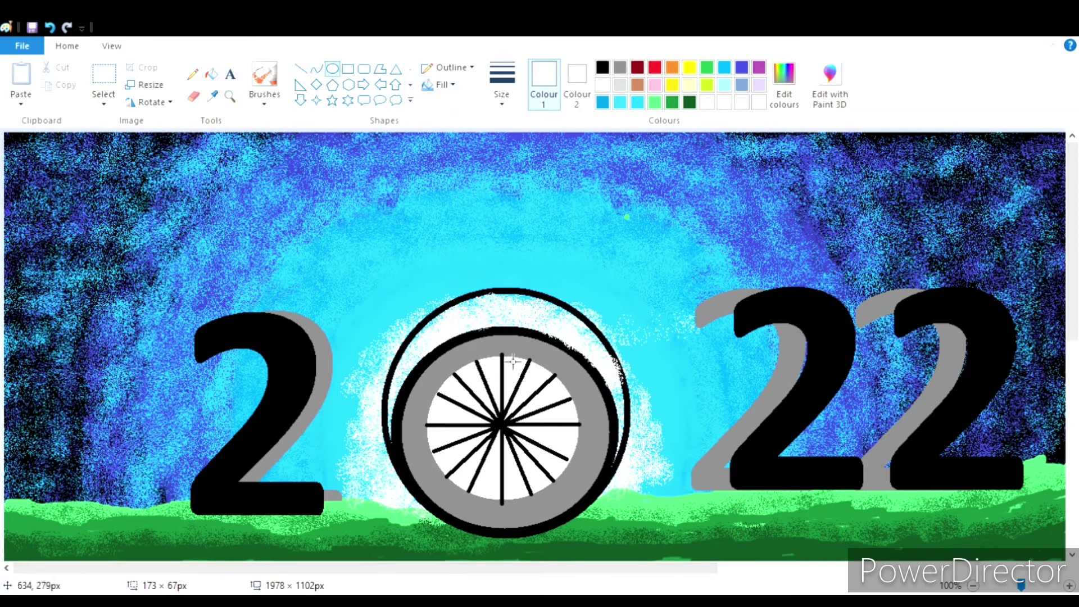
drag(482, 410, 564, 483)
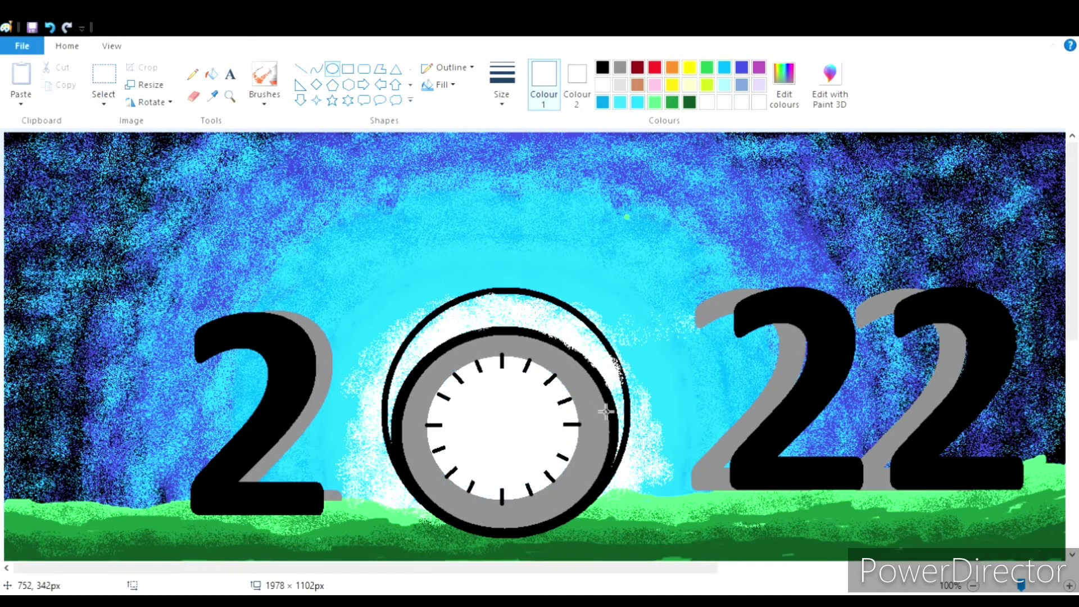
Draw a black clock hand pointing to 12 with small triangle tips.
click(301, 69)
click(603, 67)
drag(502, 372, 503, 426)
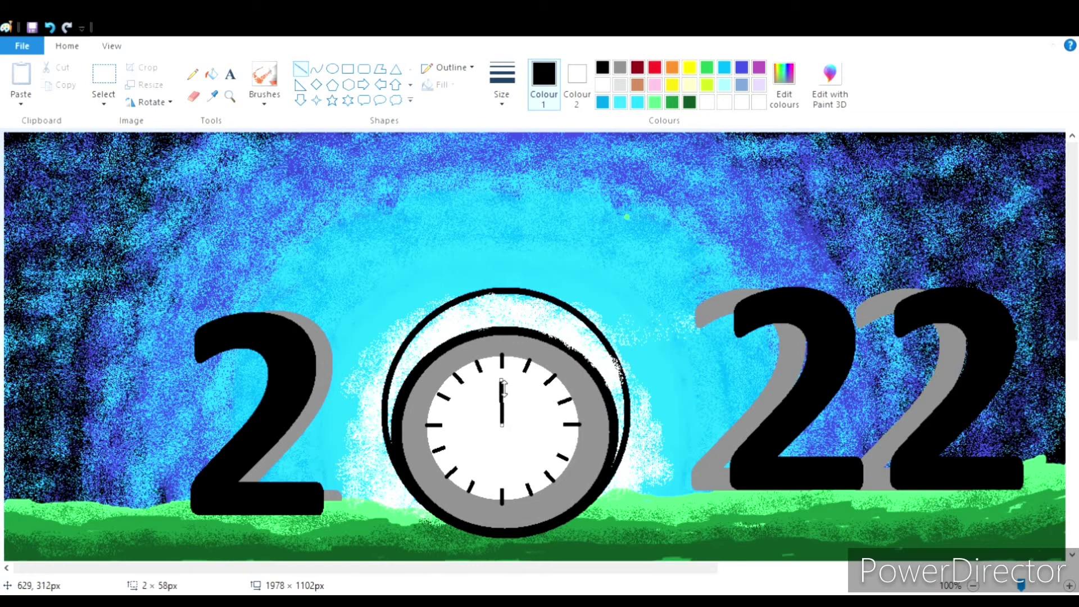
click(396, 70)
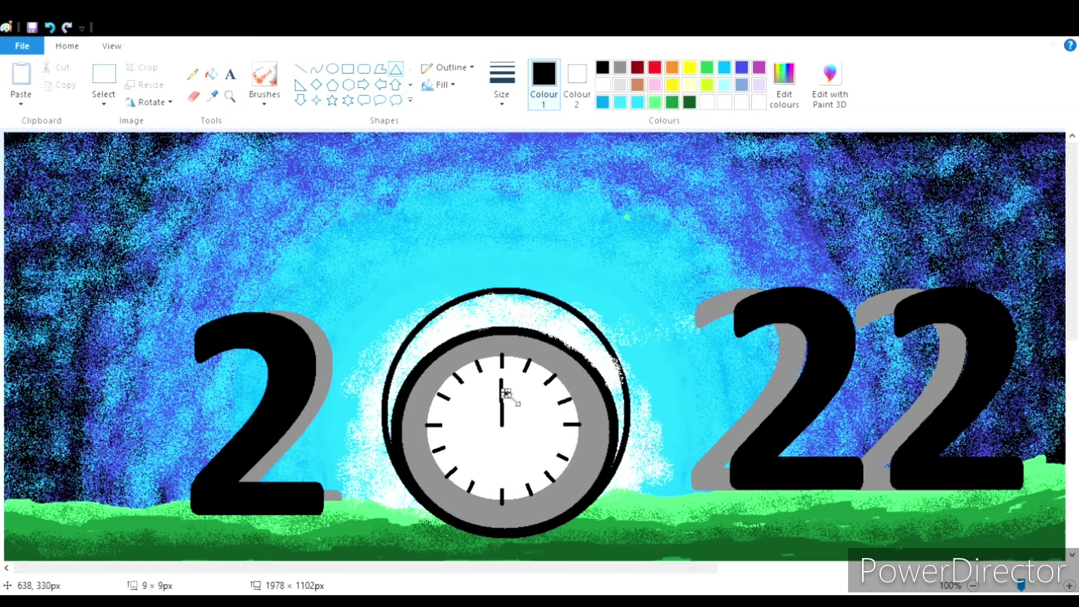
key(ctrl+z)
mouse_move(494, 387)
mouse_down()
mouse_move(509, 397)
mouse_move(506, 418)
mouse_up()
click(747, 232)
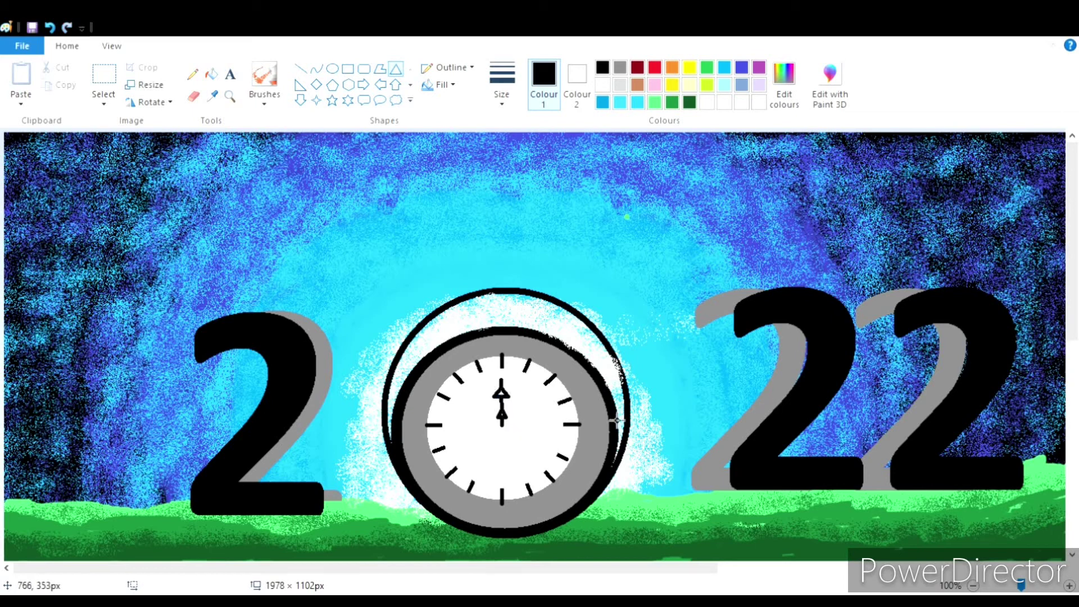
Add a small round base at the hand's bottom and zoom in to 200%.
click(332, 68)
drag(493, 421, 509, 431)
click(666, 291)
click(230, 96)
Draw a grey-filled triangle beside the base of the first 2.
click(225, 225)
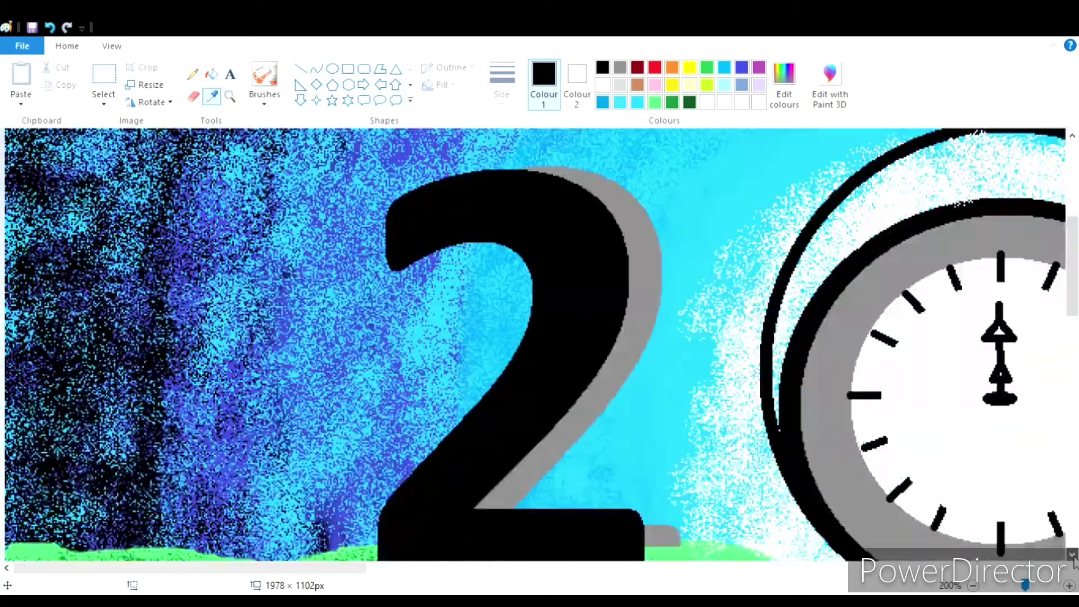
scroll(539, 337, down, 5)
click(620, 68)
drag(641, 406, 690, 438)
click(647, 469)
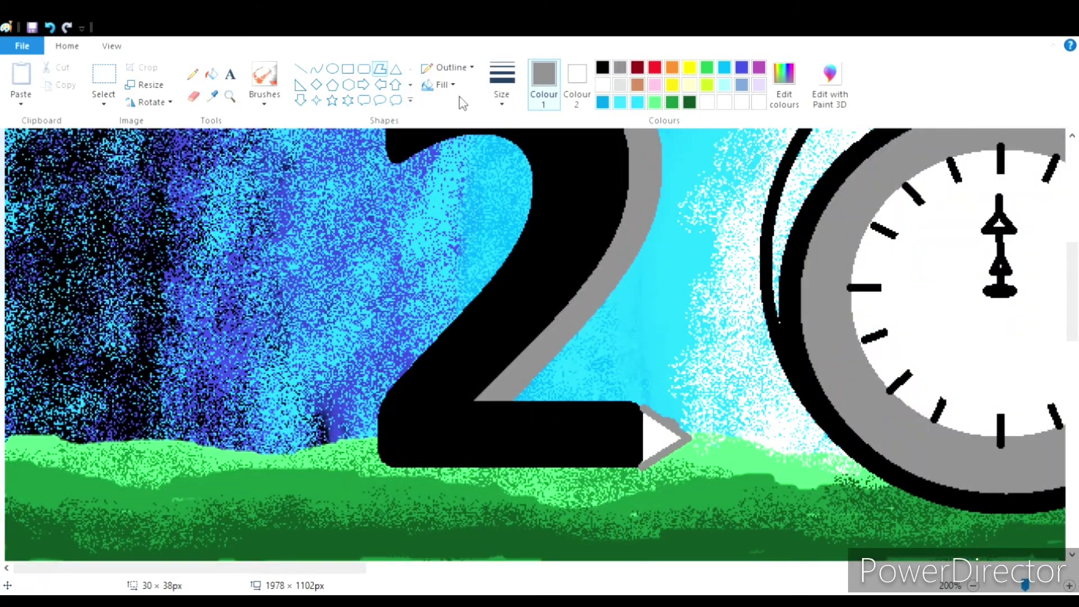
click(211, 74)
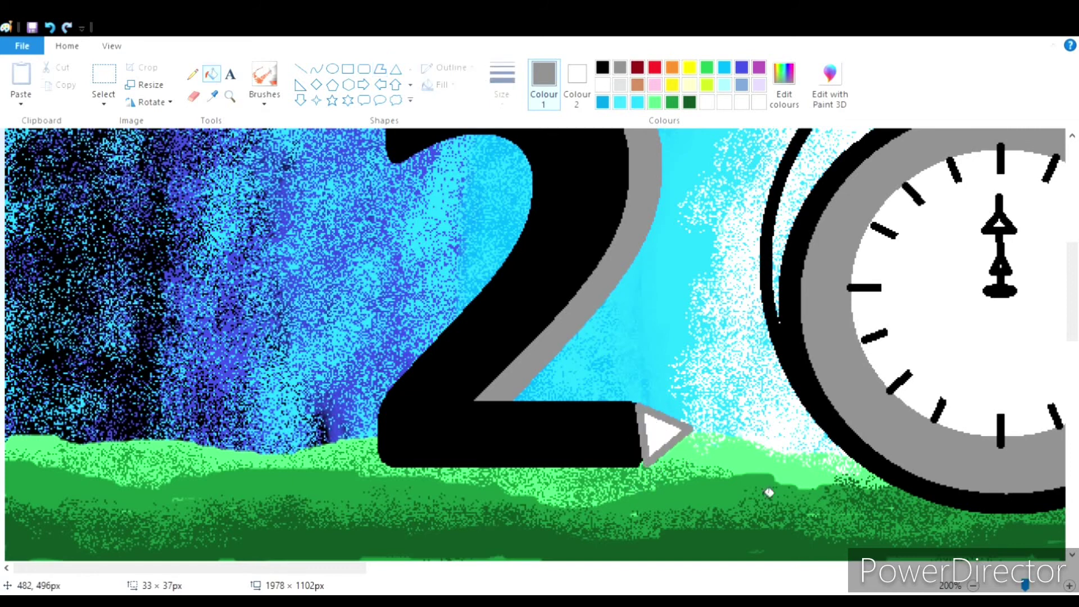
click(658, 430)
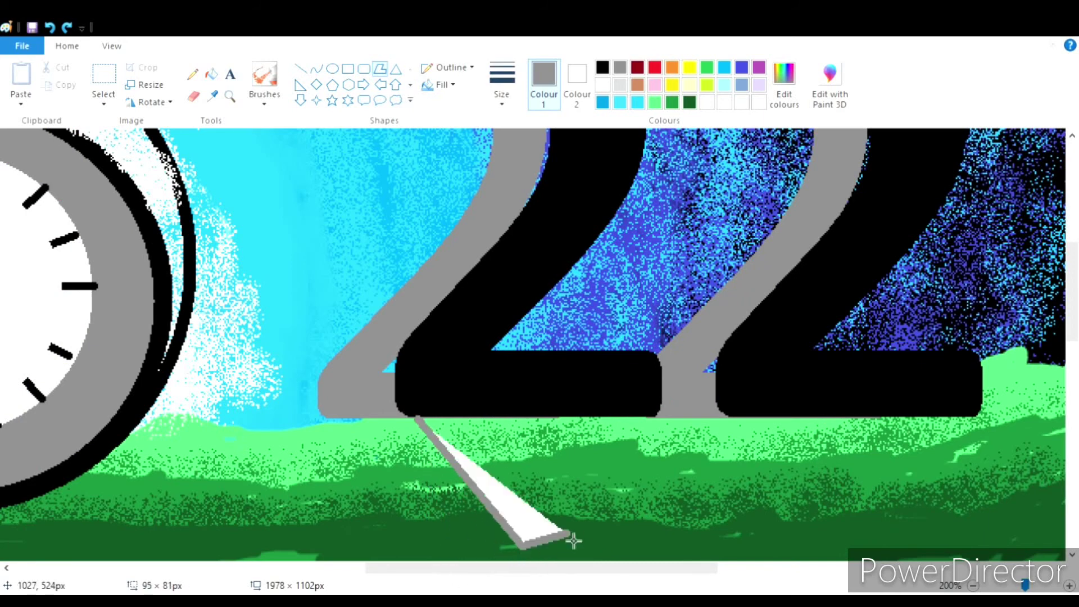
Draw dark green slanted shadow edges under the 2022 digits.
drag(416, 421, 526, 543)
key(Escape)
click(301, 69)
click(689, 102)
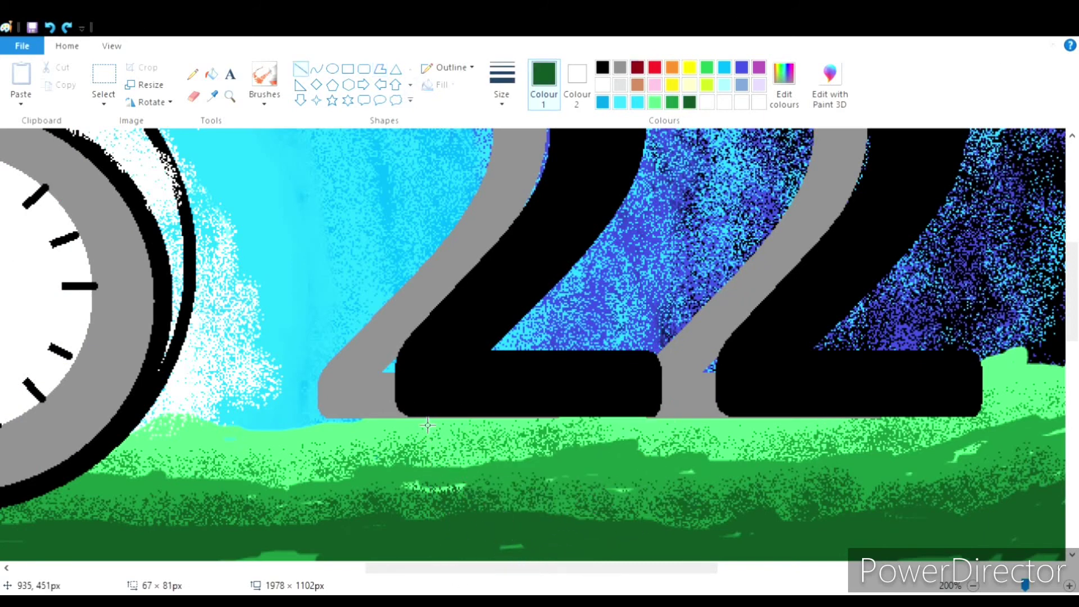
drag(419, 417, 502, 512)
drag(625, 417, 719, 517)
drag(750, 417, 841, 512)
drag(950, 417, 1012, 498)
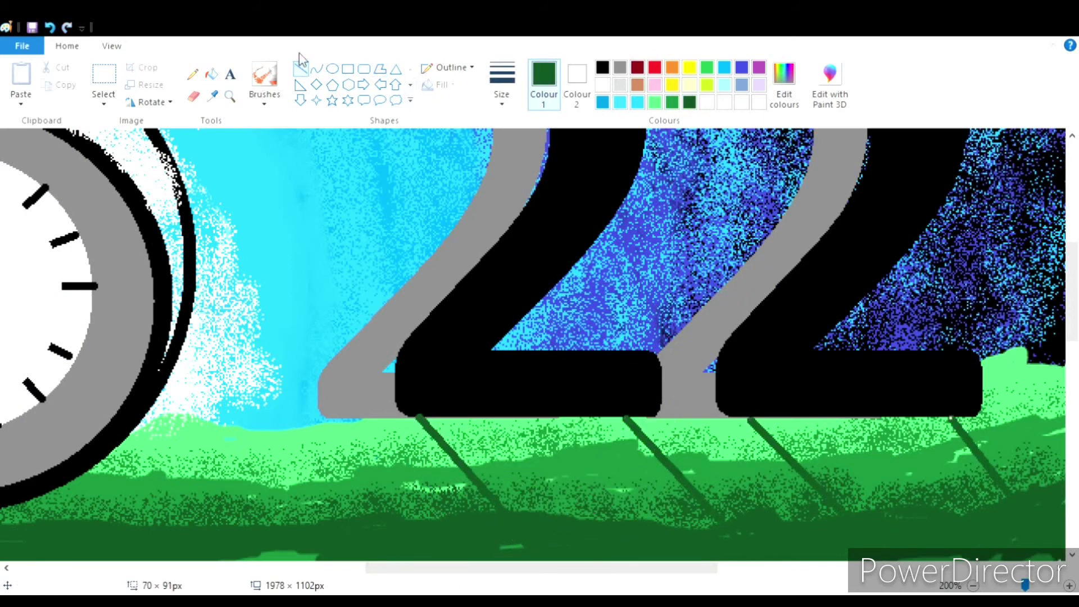
Brush dark green shadow fill across the grass beneath the digits.
click(265, 75)
mouse_move(548, 449)
mouse_down()
mouse_move(472, 421)
mouse_move(581, 413)
mouse_move(497, 447)
mouse_move(456, 506)
mouse_move(485, 458)
mouse_move(619, 458)
mouse_up()
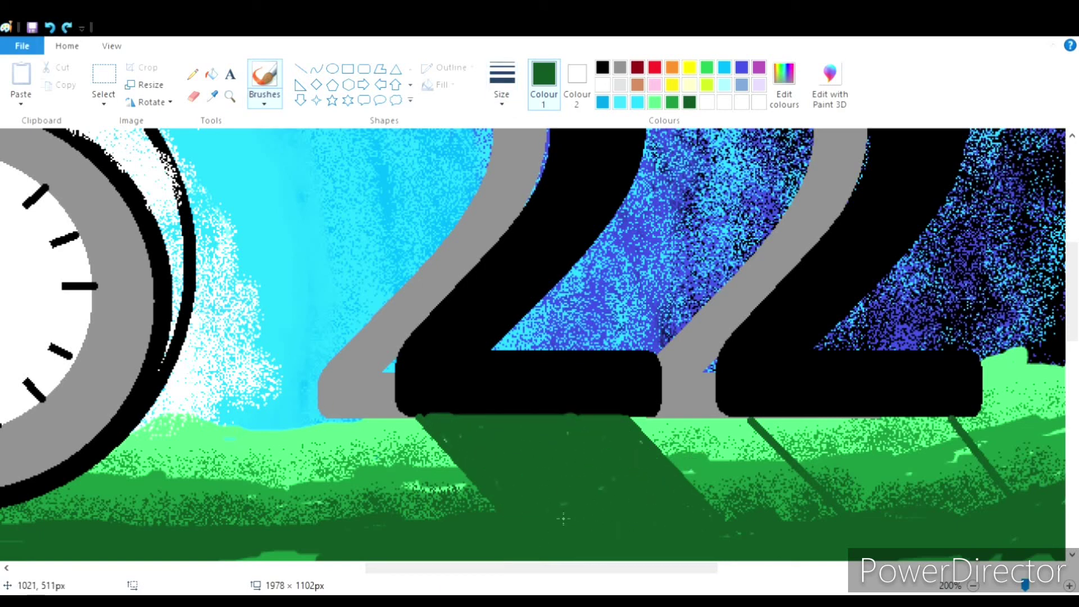
mouse_move(828, 461)
mouse_down()
mouse_move(873, 430)
mouse_move(782, 436)
mouse_move(885, 438)
mouse_move(830, 462)
mouse_move(944, 506)
mouse_move(967, 433)
mouse_move(927, 483)
mouse_move(988, 494)
mouse_up()
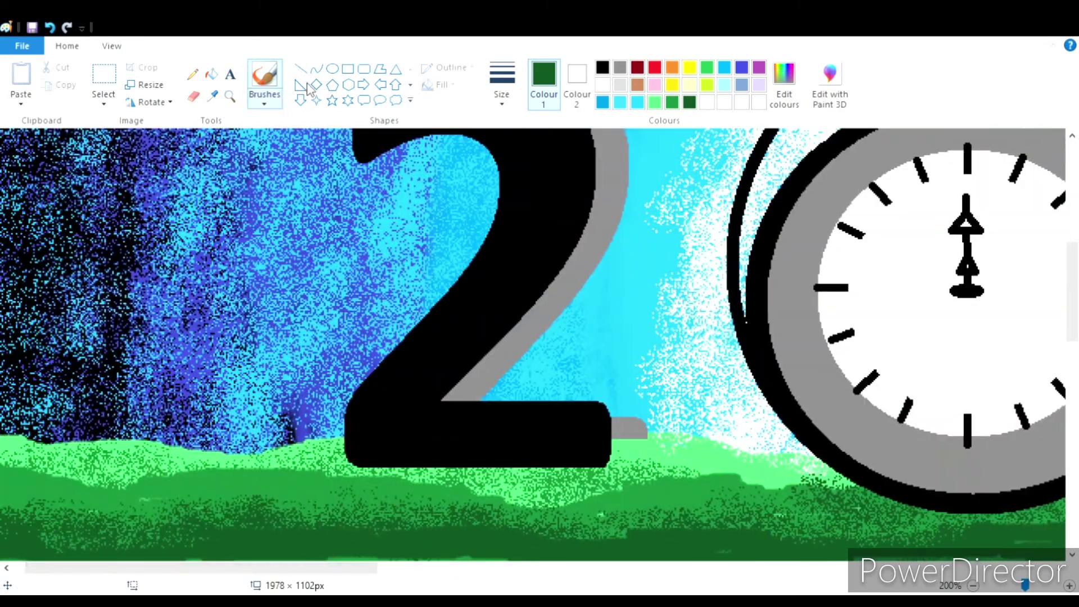
drag(365, 467, 404, 527)
drag(548, 467, 618, 537)
mouse_move(448, 497)
mouse_down()
mouse_move(427, 475)
mouse_move(534, 475)
mouse_move(458, 528)
mouse_move(562, 495)
mouse_move(556, 533)
mouse_move(382, 489)
mouse_move(611, 541)
mouse_up()
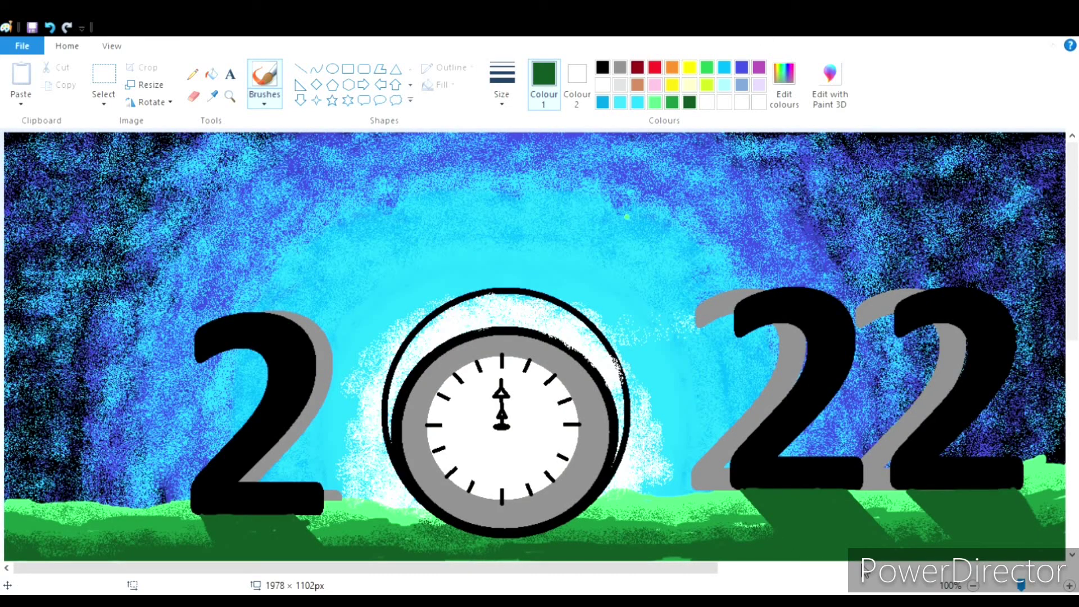
Dot white stars across the left, upper and right night sky.
click(606, 84)
click(268, 208)
click(122, 159)
click(40, 179)
click(134, 234)
click(36, 251)
click(116, 320)
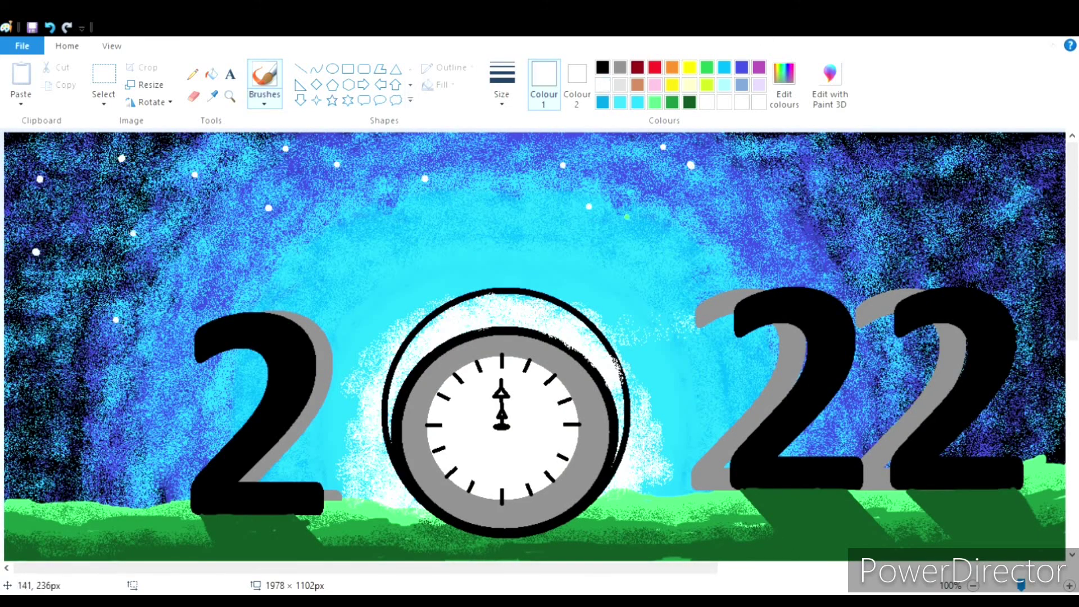
click(250, 152)
click(402, 134)
click(353, 248)
click(522, 146)
click(463, 247)
click(846, 147)
click(936, 155)
click(1003, 191)
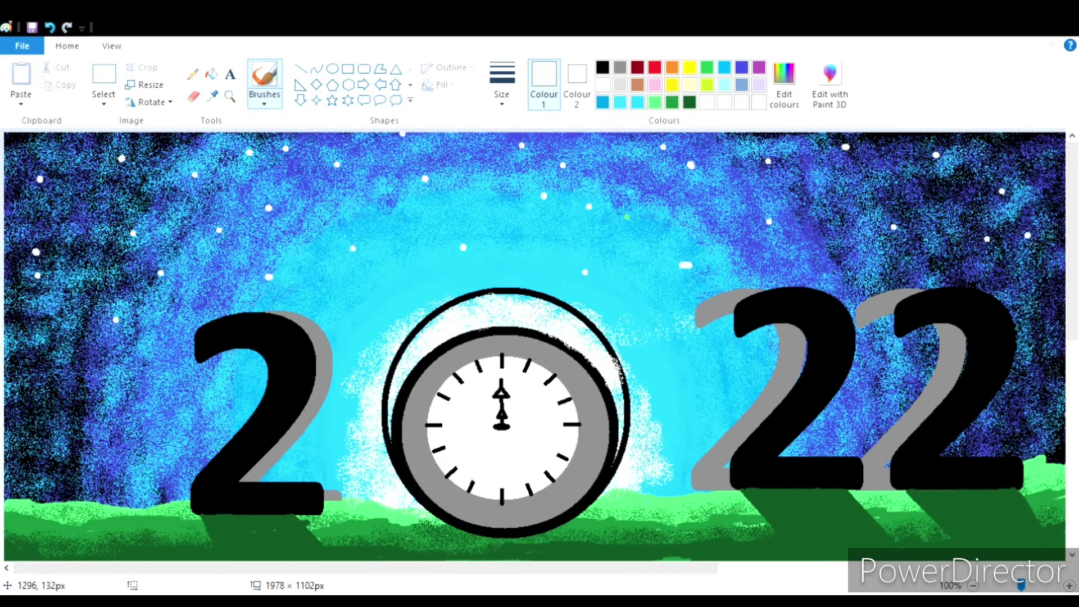
click(1030, 244)
click(1051, 324)
click(1024, 374)
click(603, 67)
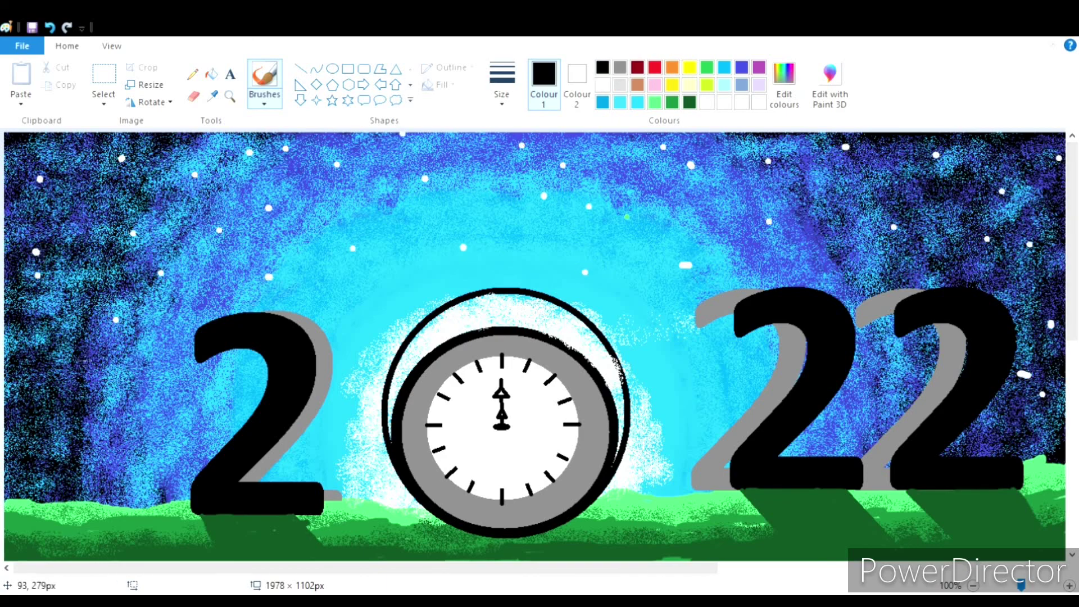
click(1028, 588)
drag(1027, 588, 994, 586)
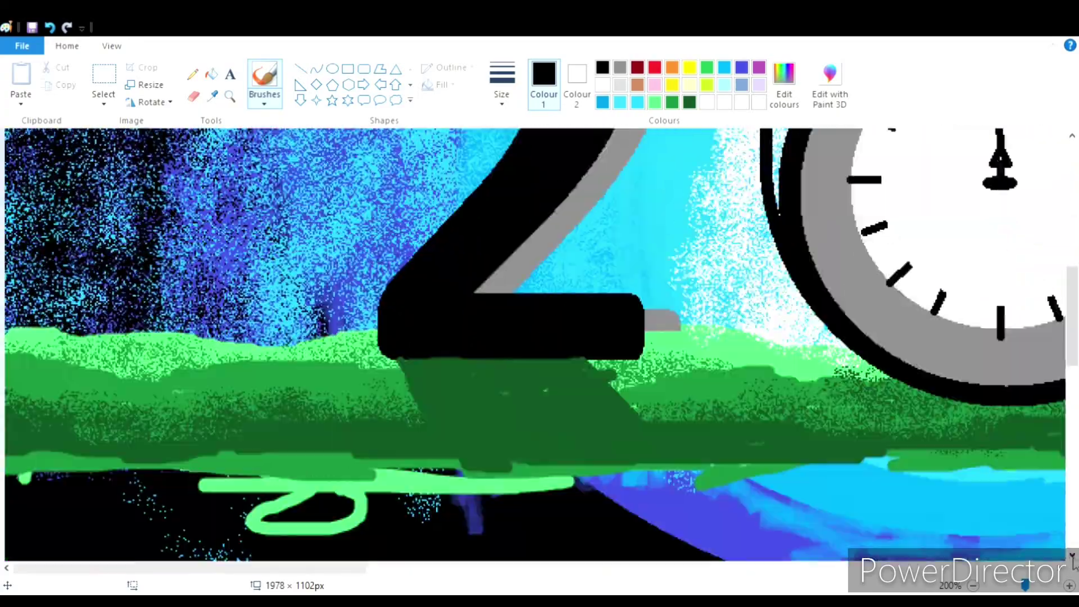